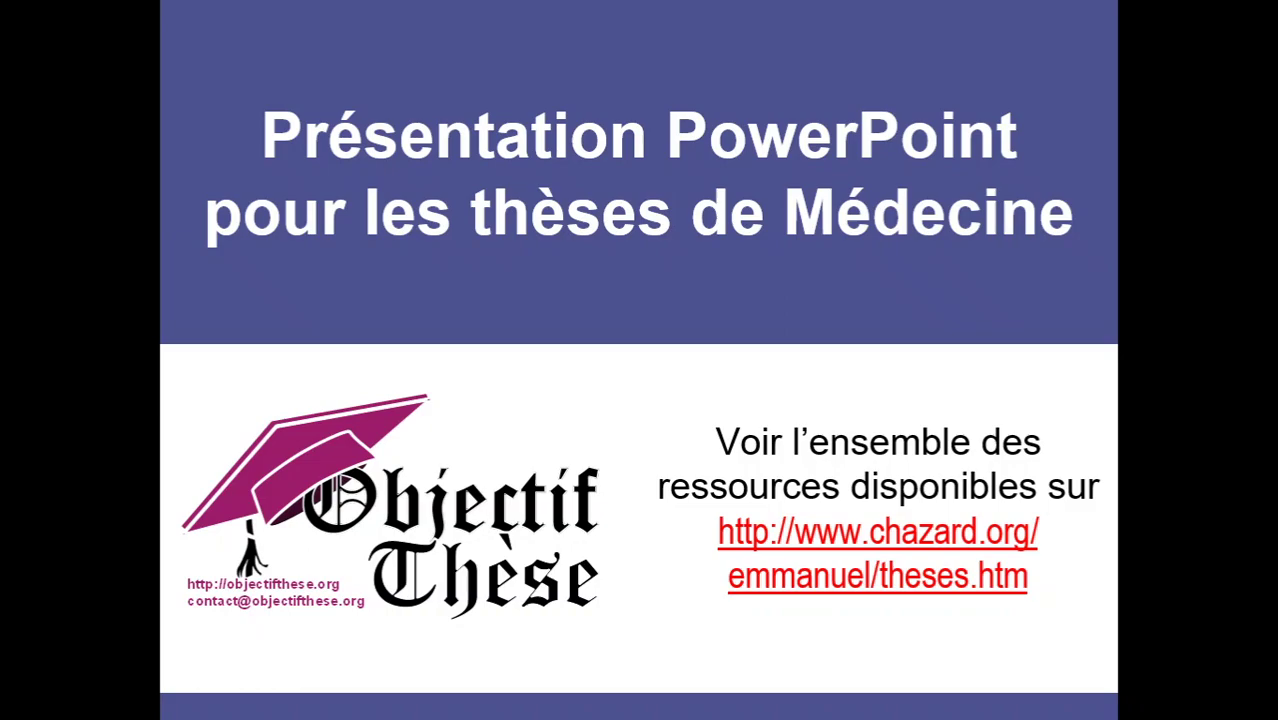
Step: Advance the slideshow two slides to the Introduction slide, then end the show
key("Right")
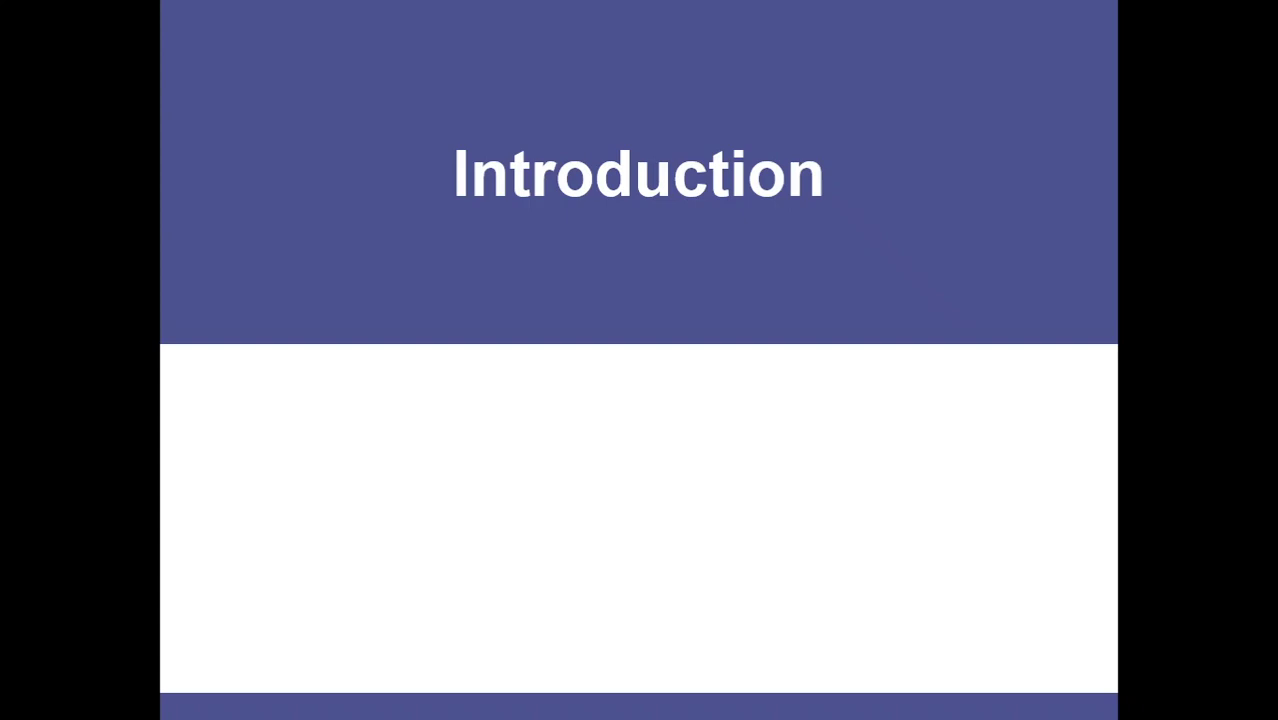
key("Right")
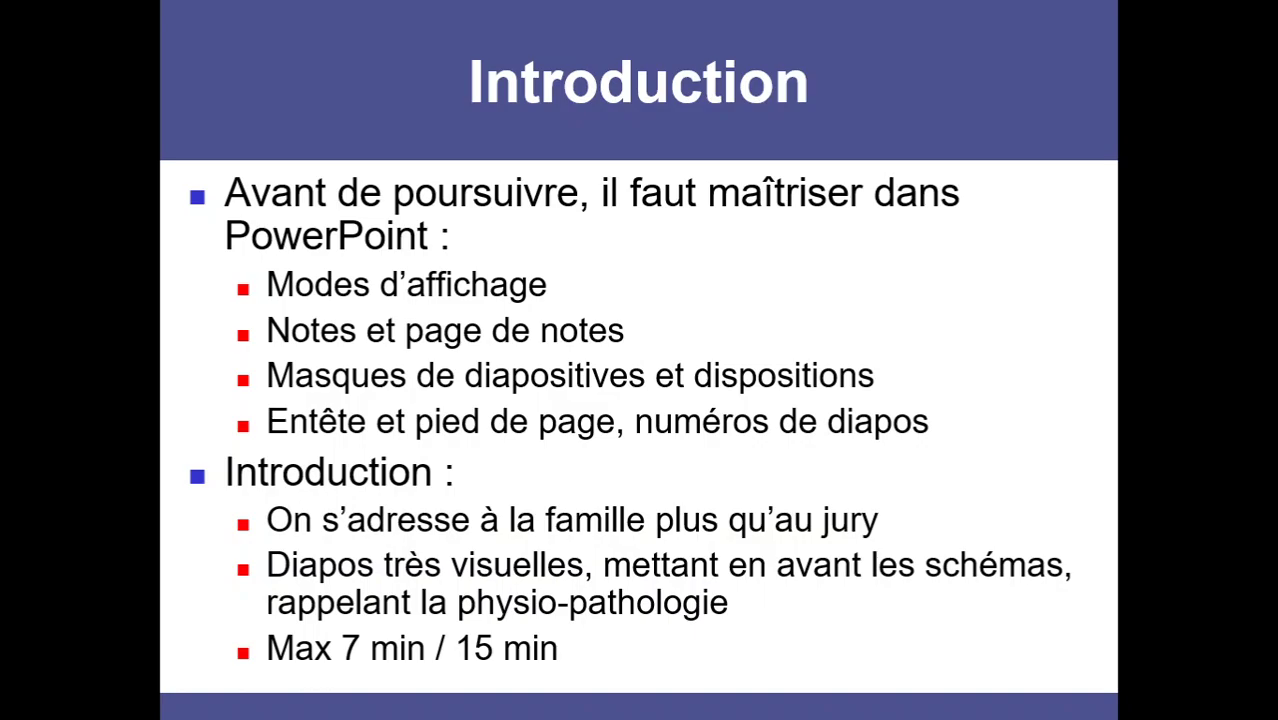
key("Escape")
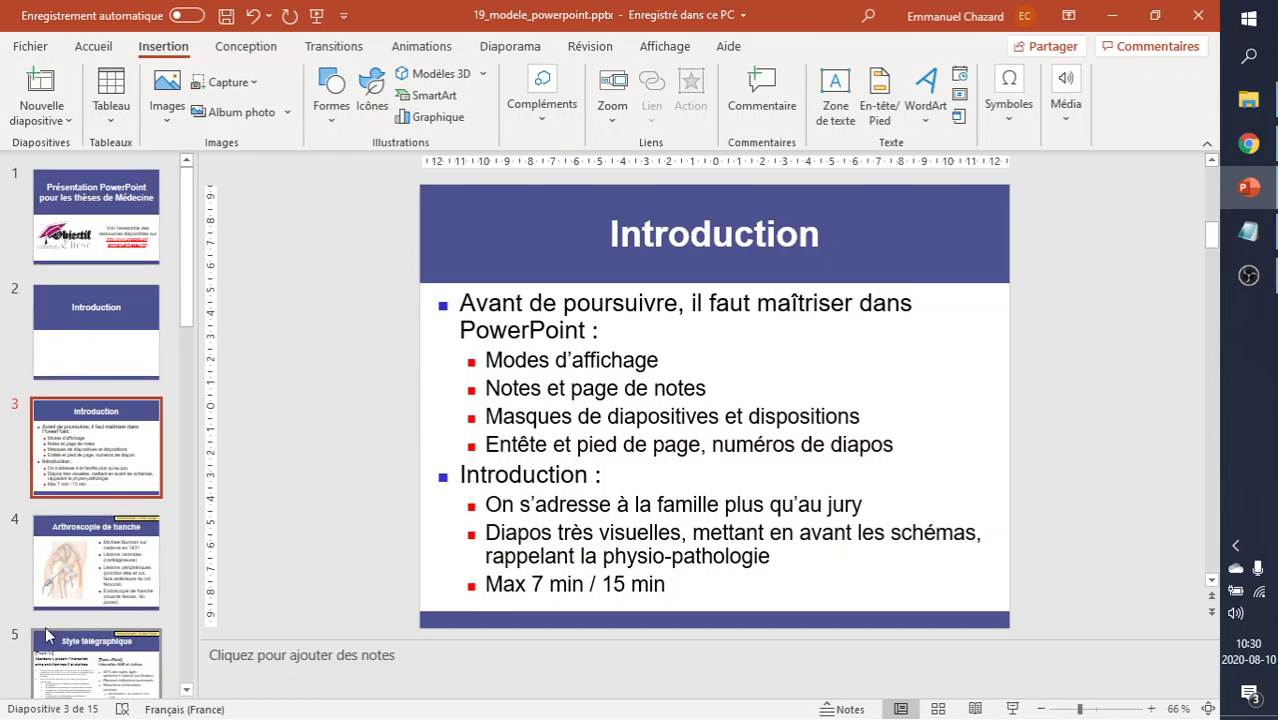
Step: Write 'écrire notre texte....' in slide 3's notes pane, then shrink the pane again
left_click(684, 357)
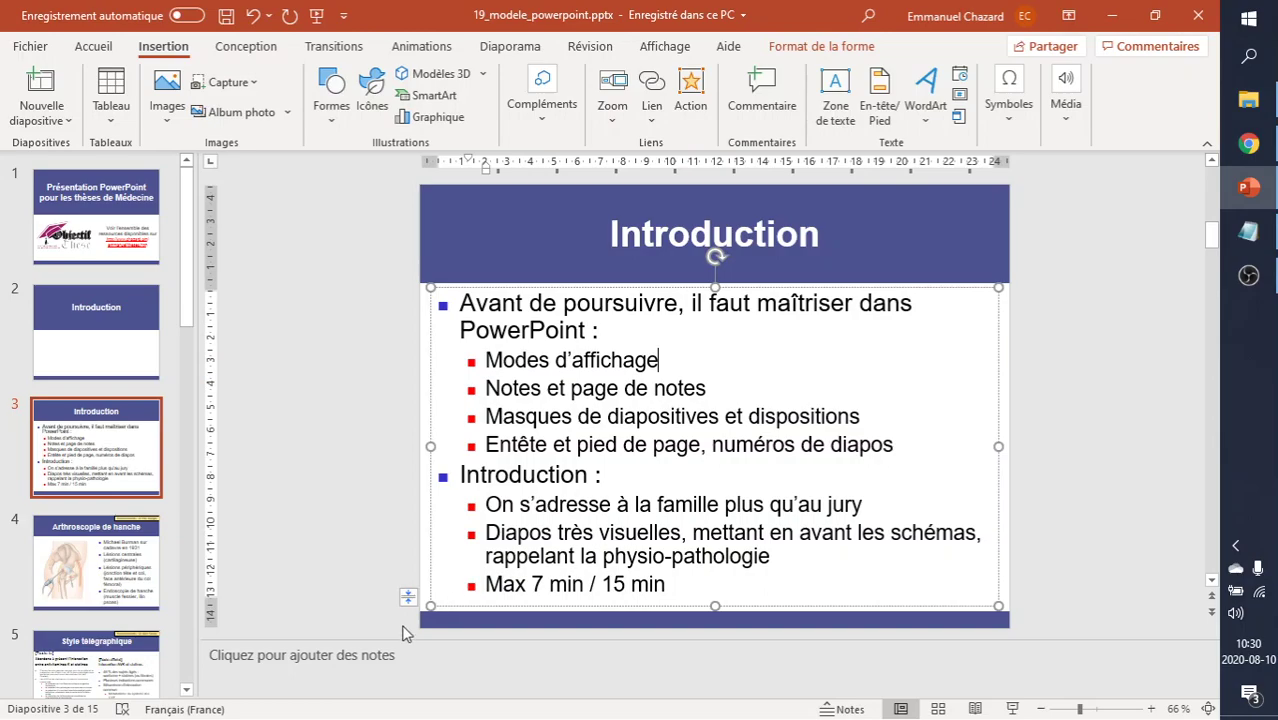
mouse_move(371, 641)
left_mouse_down()
mouse_move(374, 705)
mouse_move(407, 559)
mouse_move(406, 466)
left_mouse_up()
left_click(465, 528)
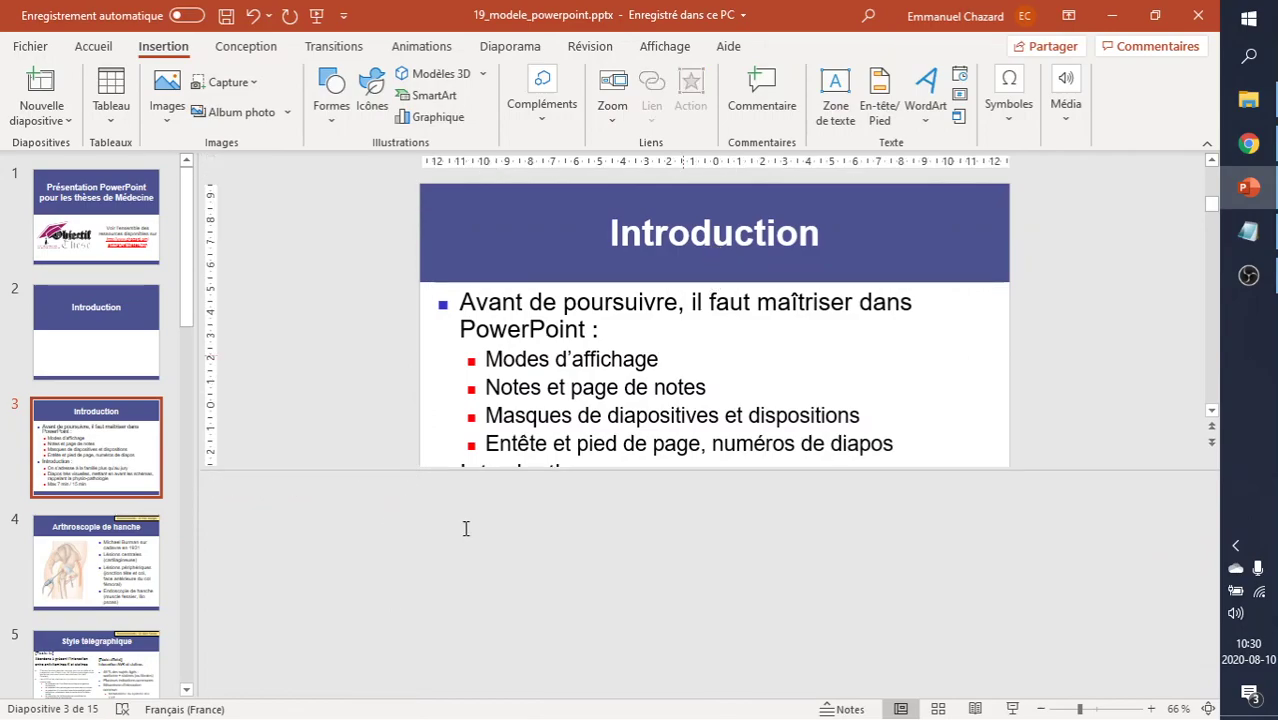
type("écrir")
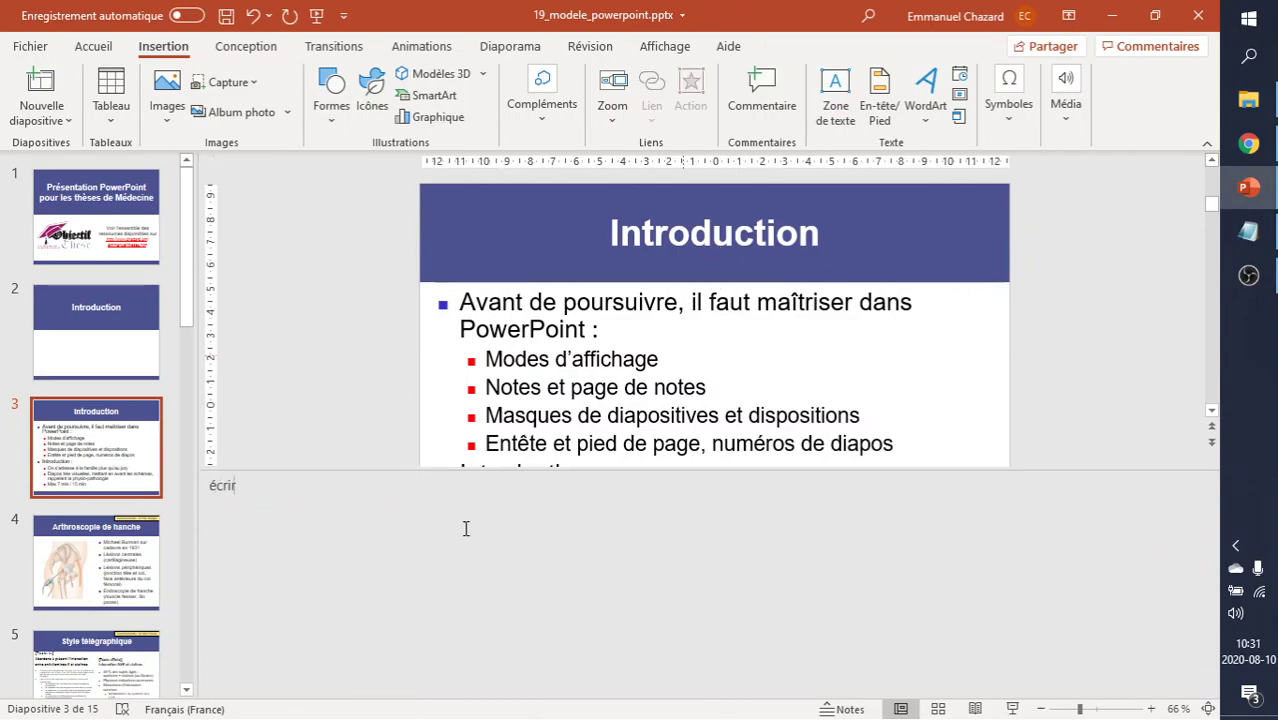
type("e notre texte.")
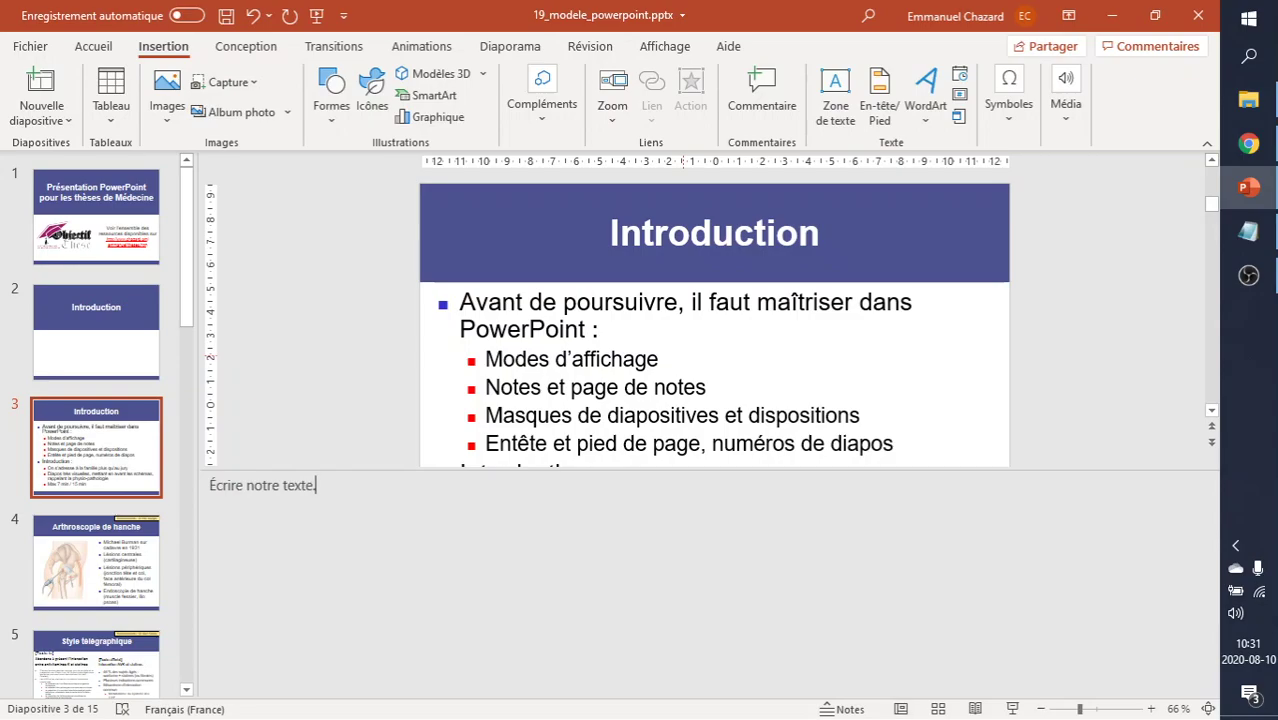
type("...")
left_click_drag(523, 472, 542, 622)
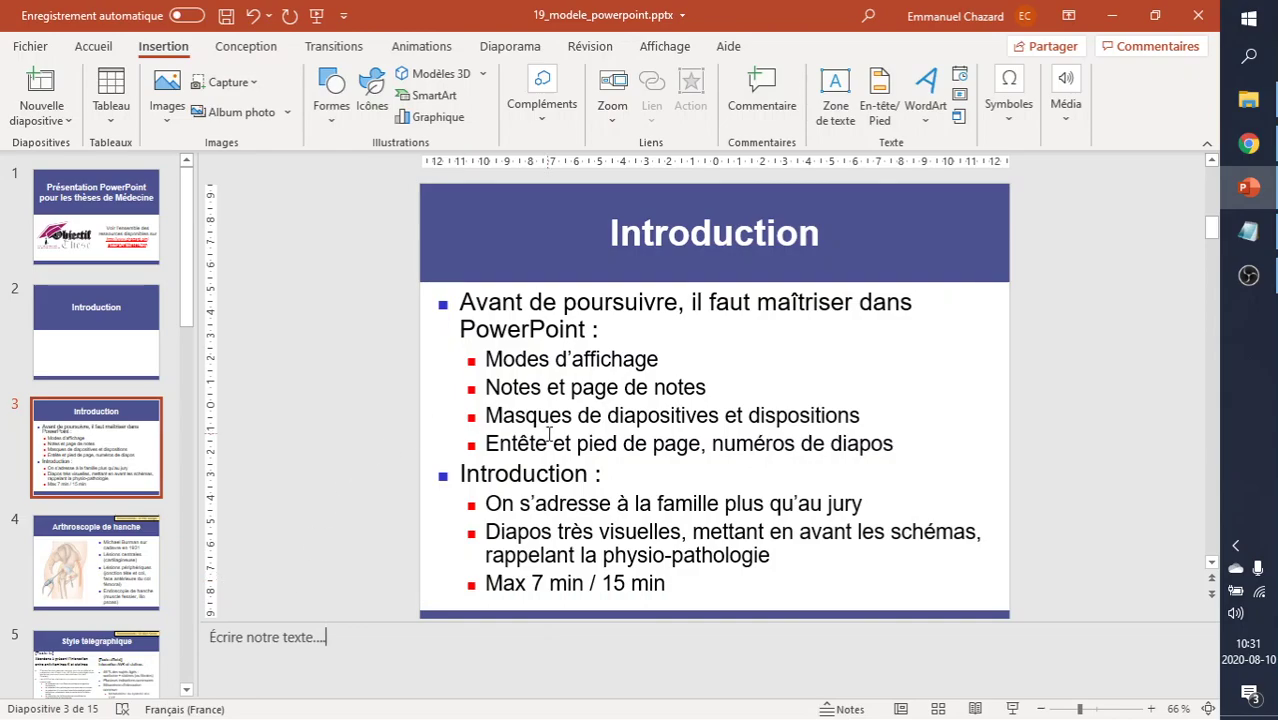
Step: In Slide Sorter, move slides 6–8 after the title slide, then undo the move
left_click(937, 709)
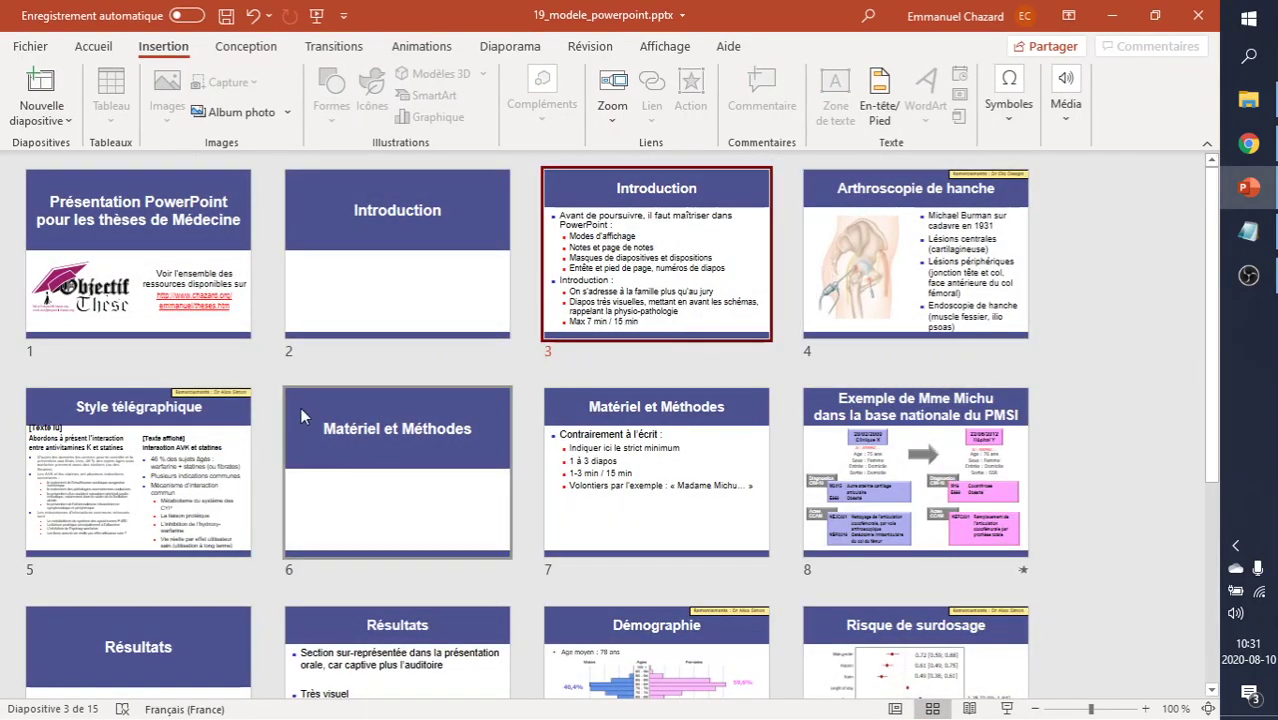
left_click(419, 458)
left_click(826, 466, "shift")
left_click_drag(826, 466, 287, 245)
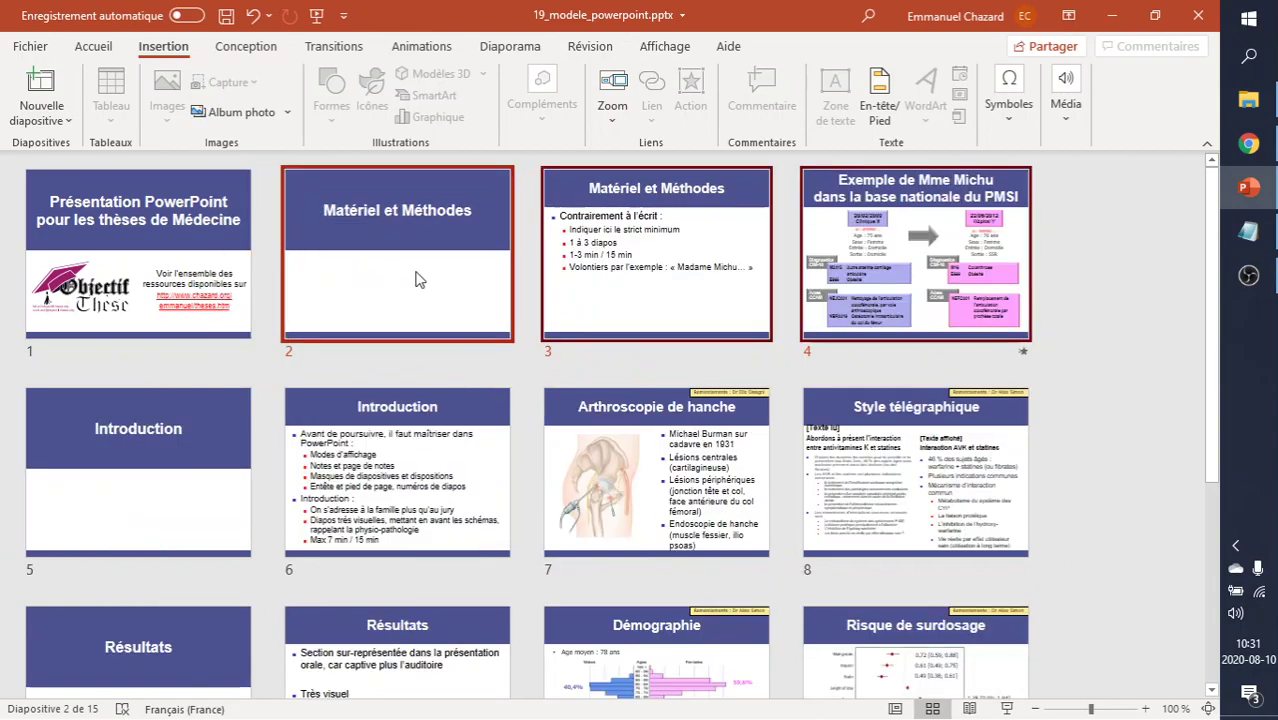
key("ctrl+z")
Step: Hide slide 6, unhide it again, and select the Introduction slide
left_click(417, 435)
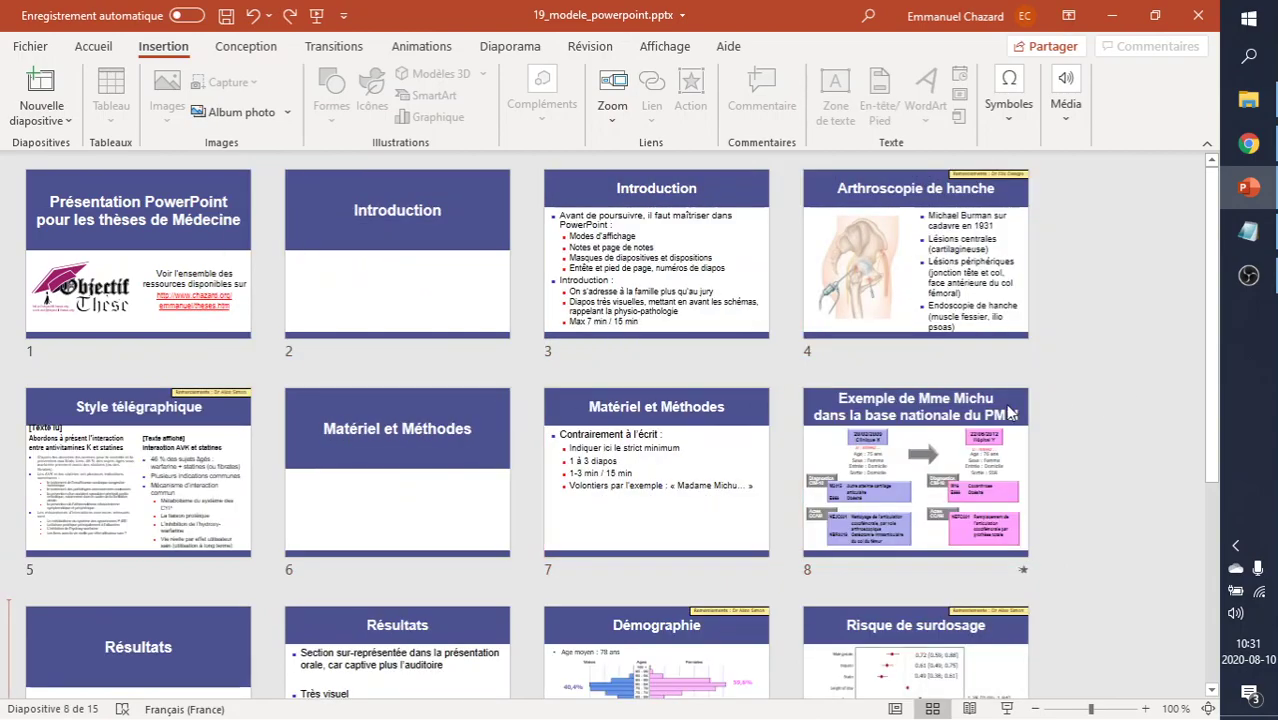
right_click(417, 435)
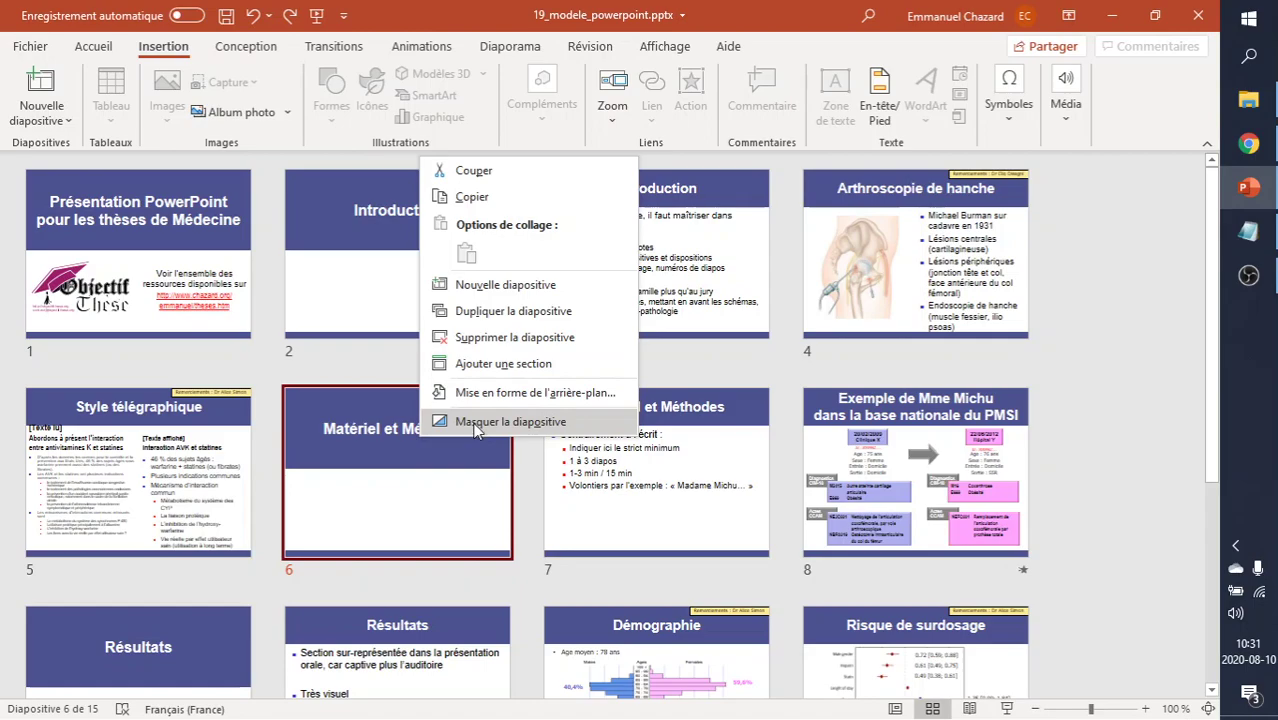
left_click(470, 422)
right_click(409, 460)
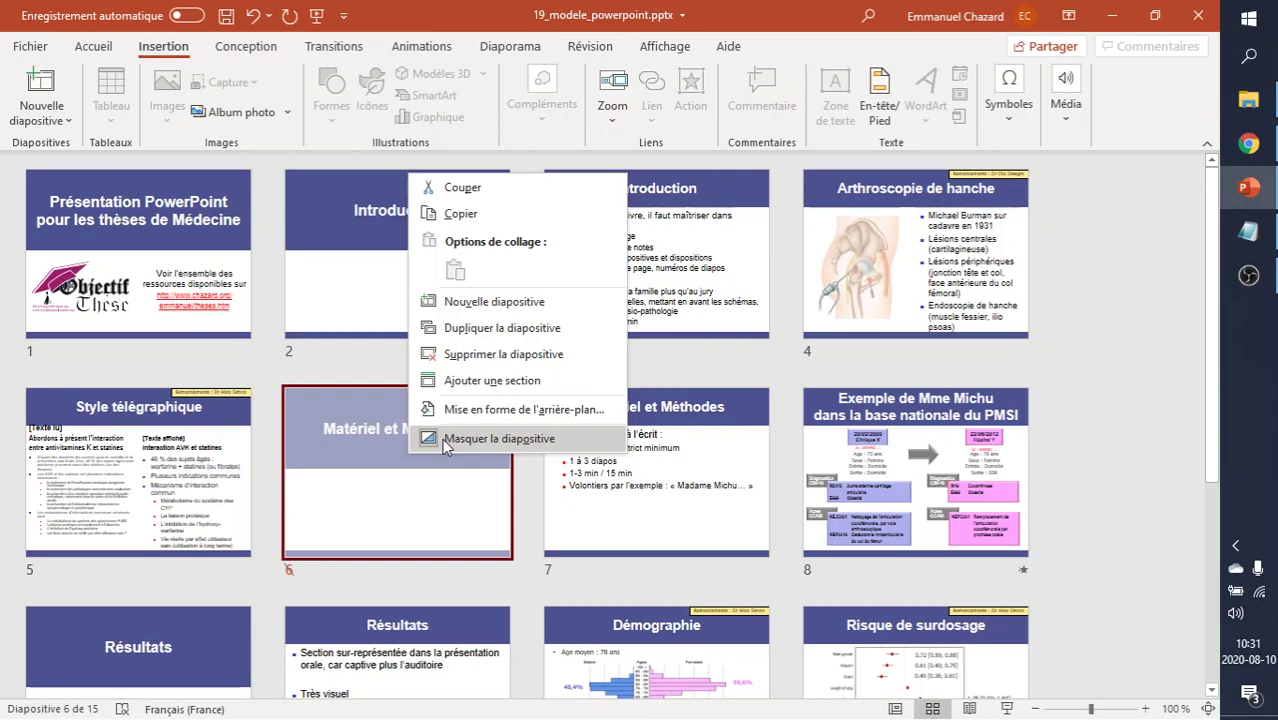
left_click(442, 438)
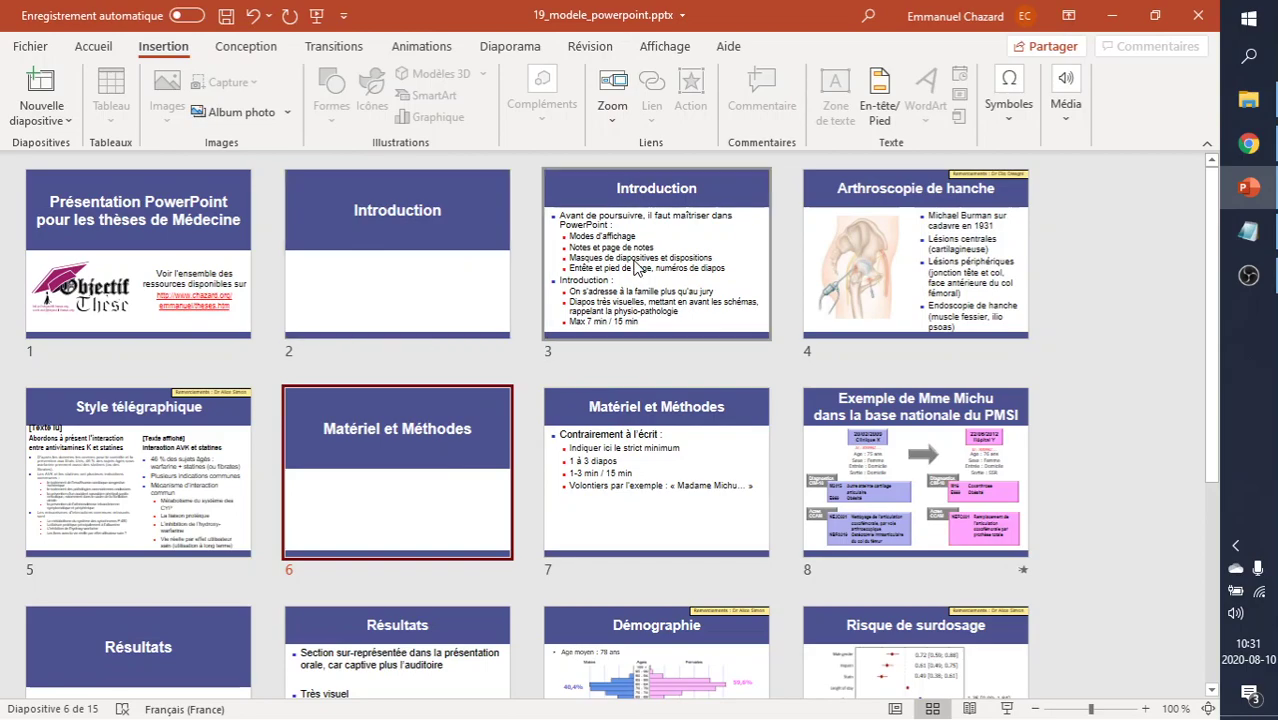
left_click(636, 266)
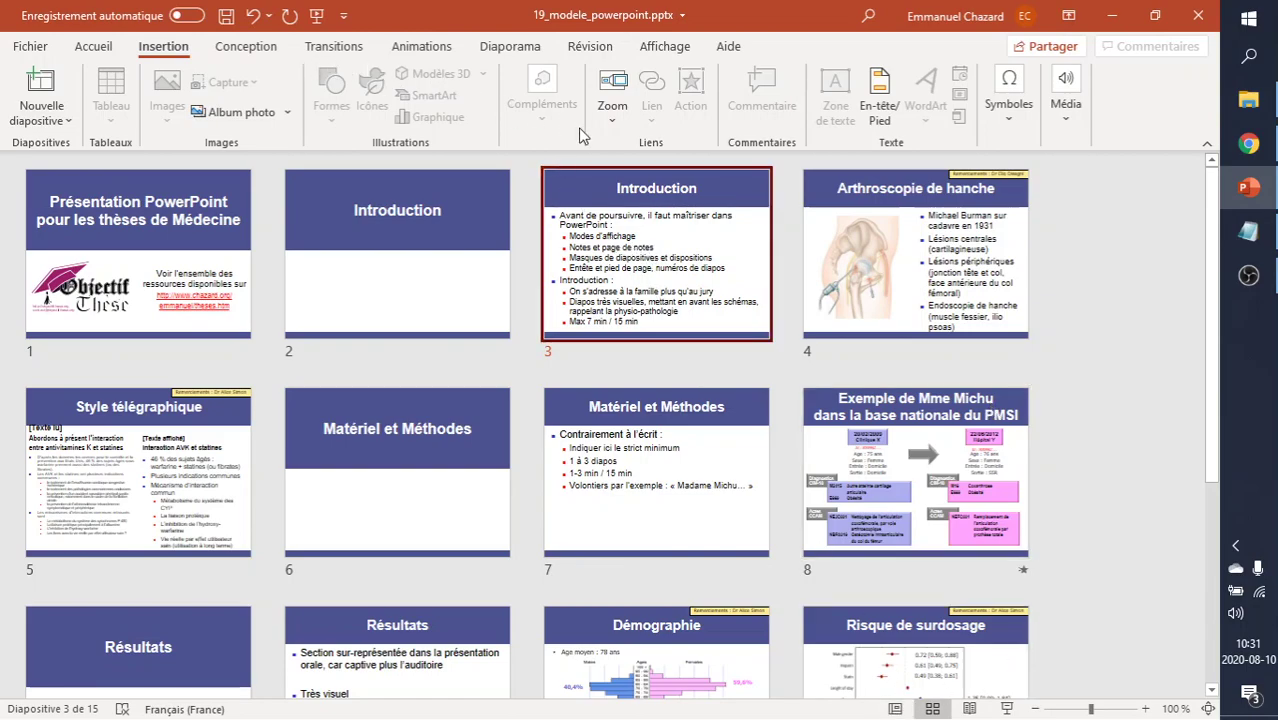
left_click(664, 47)
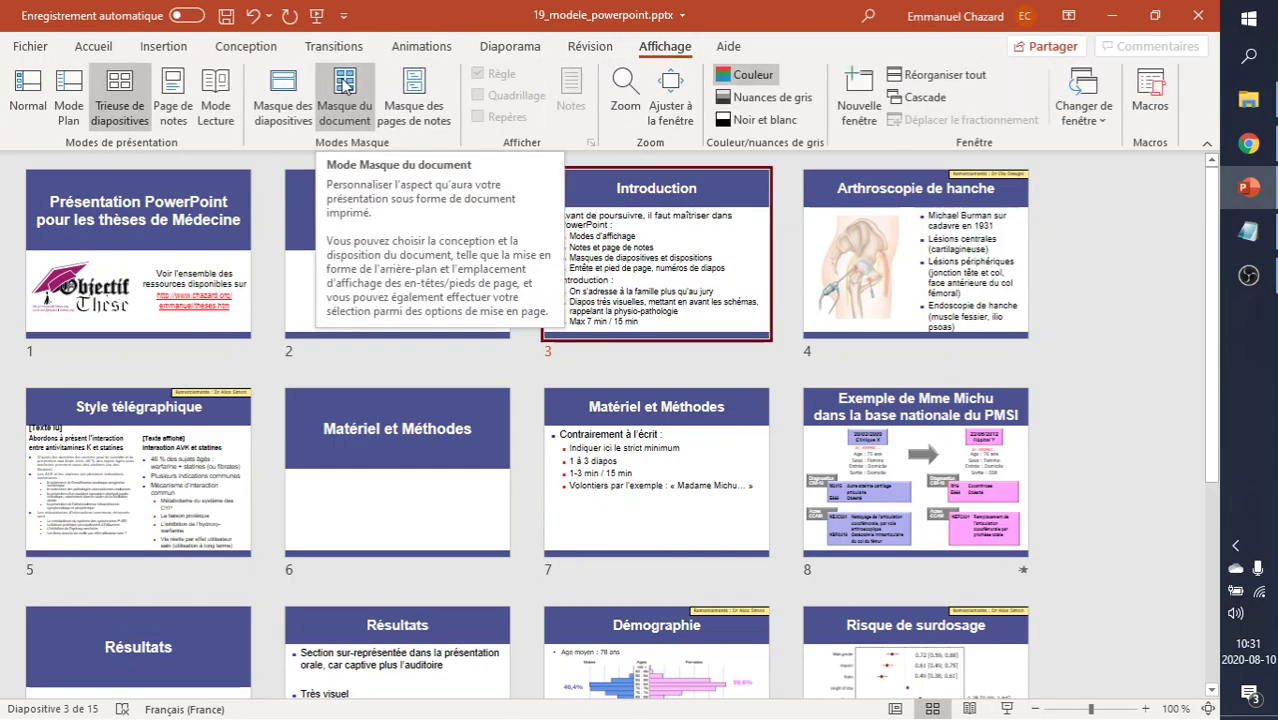
Step: Preview slide 3's notes page, then return to Normal view and select the Masques bullet line
left_click(172, 92)
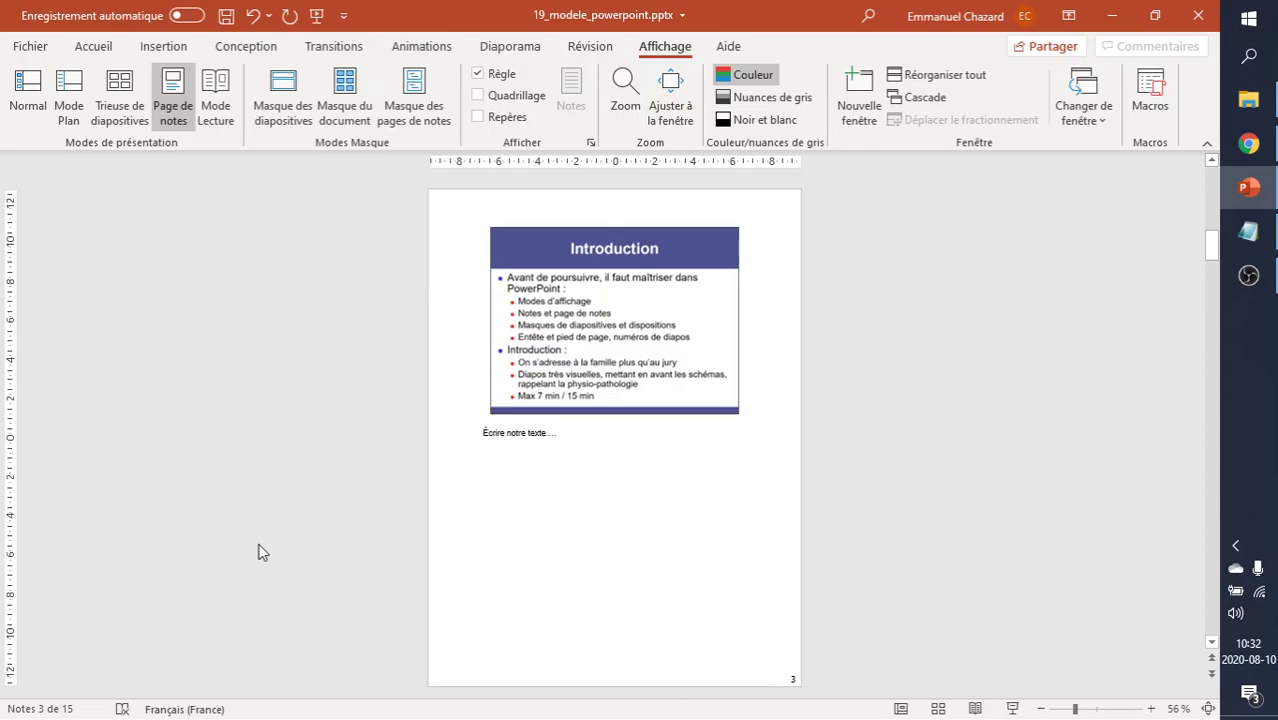
left_click(487, 434)
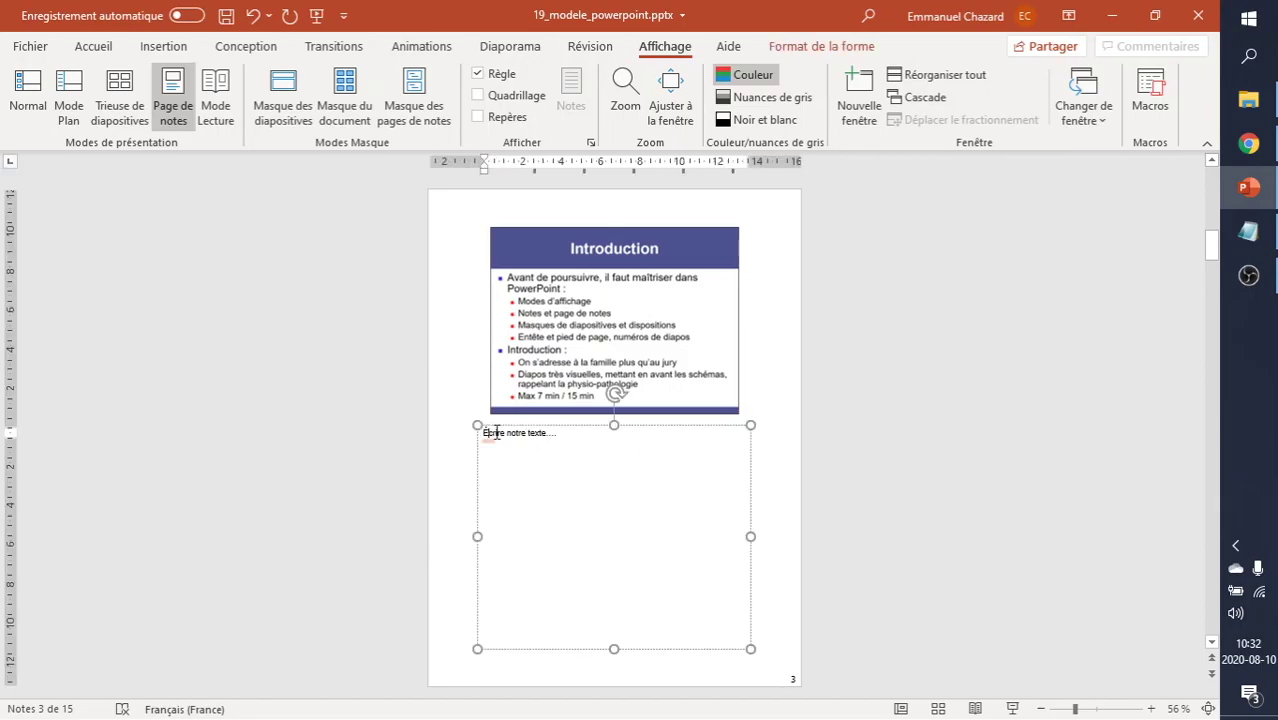
left_click(786, 561)
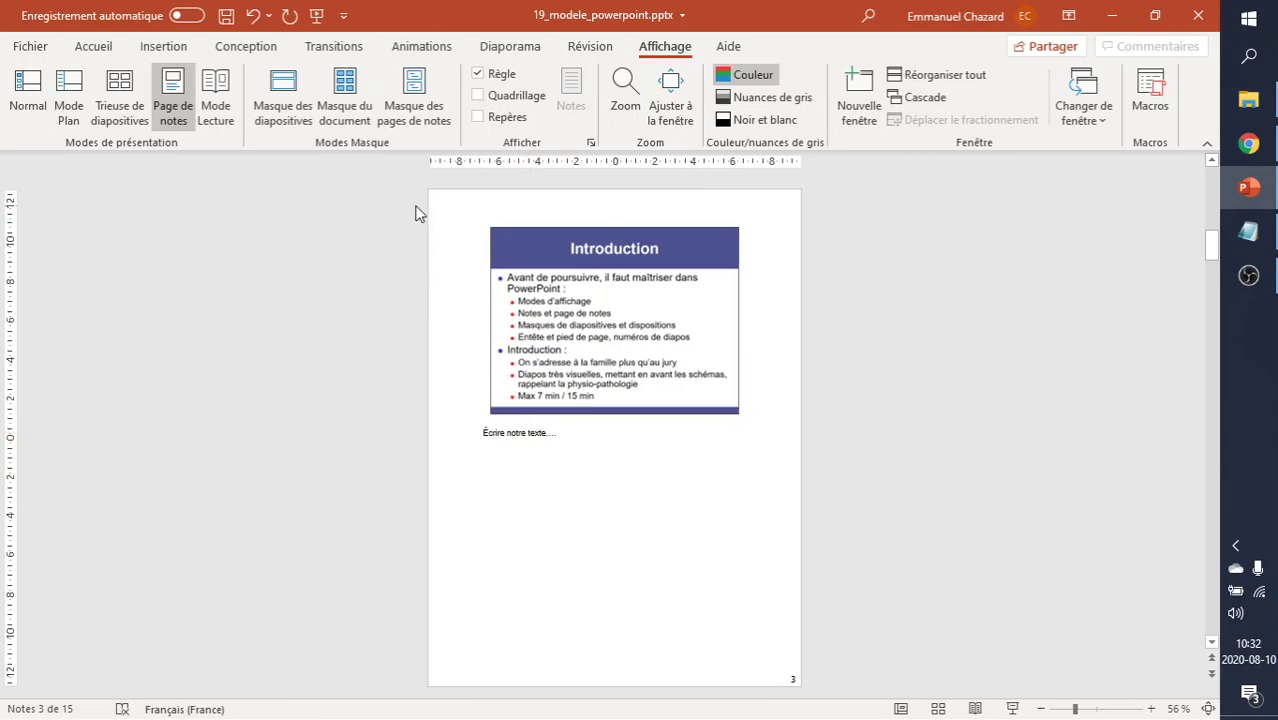
left_click(27, 90)
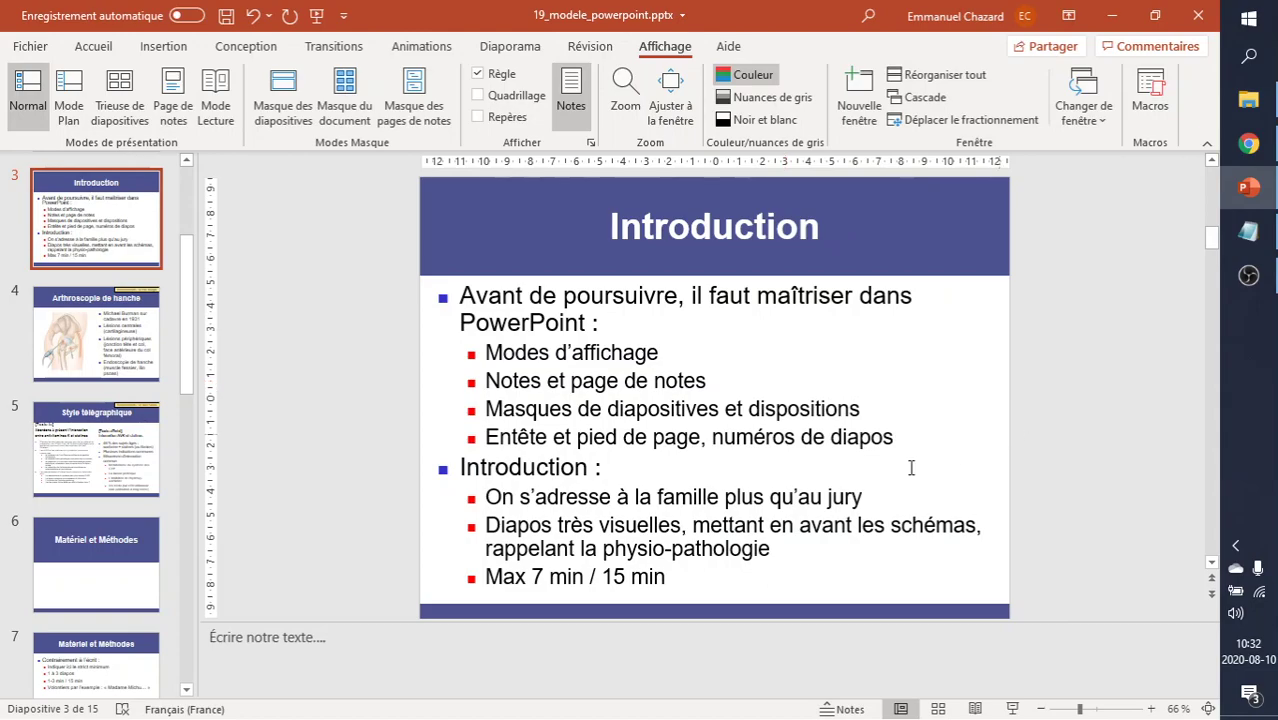
left_click_drag(501, 410, 866, 410)
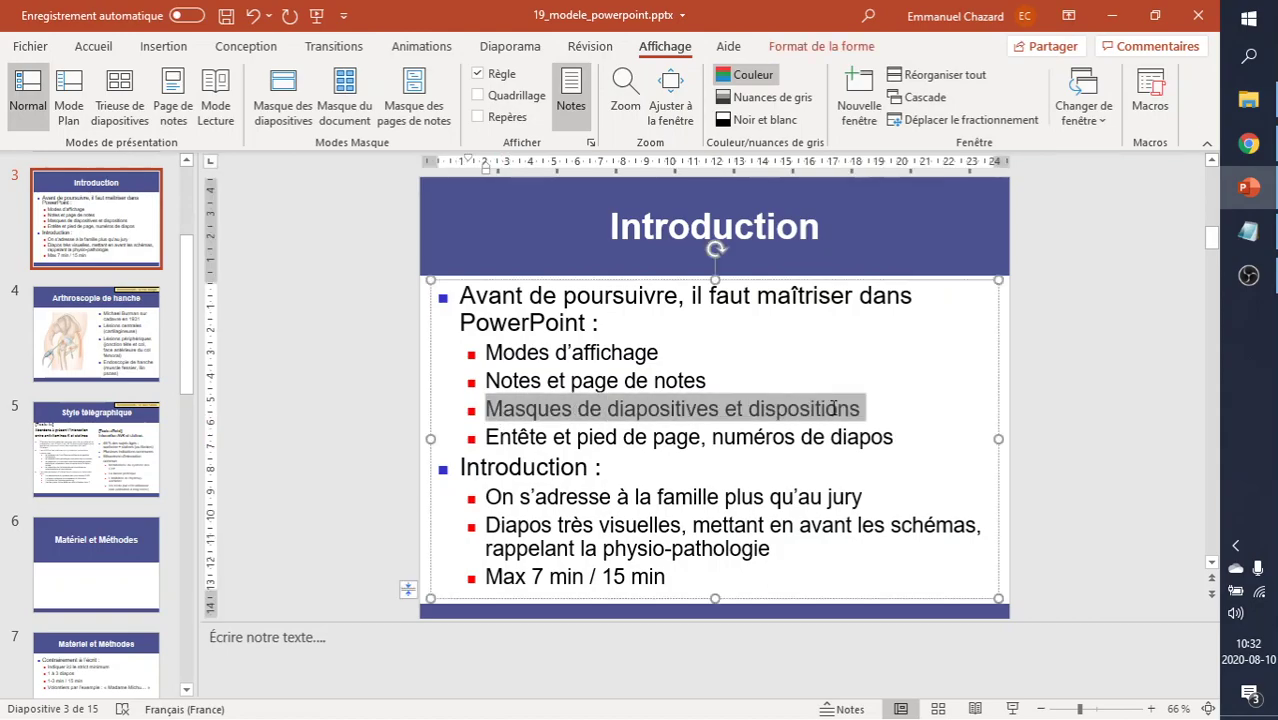
left_click(357, 360)
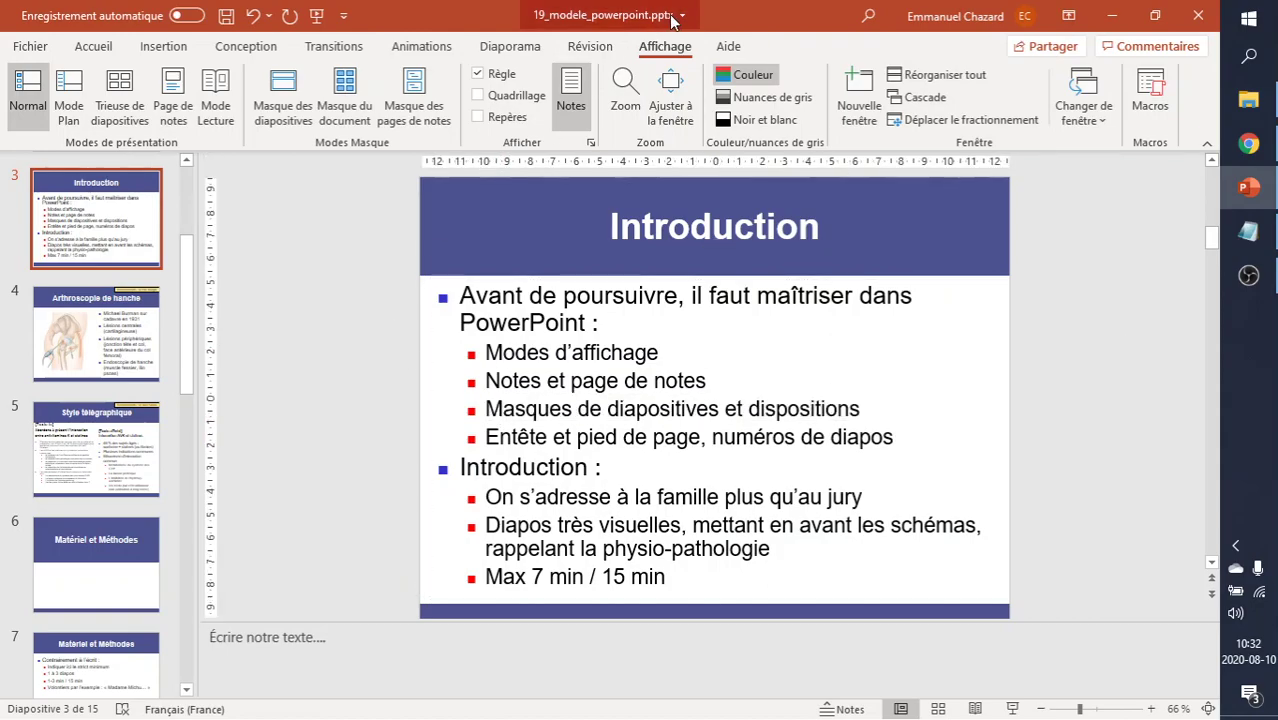
Step: In Slide Master view, inspect the master, Title Slide, Title and Content, Section Header and Two Content layouts
left_click(280, 90)
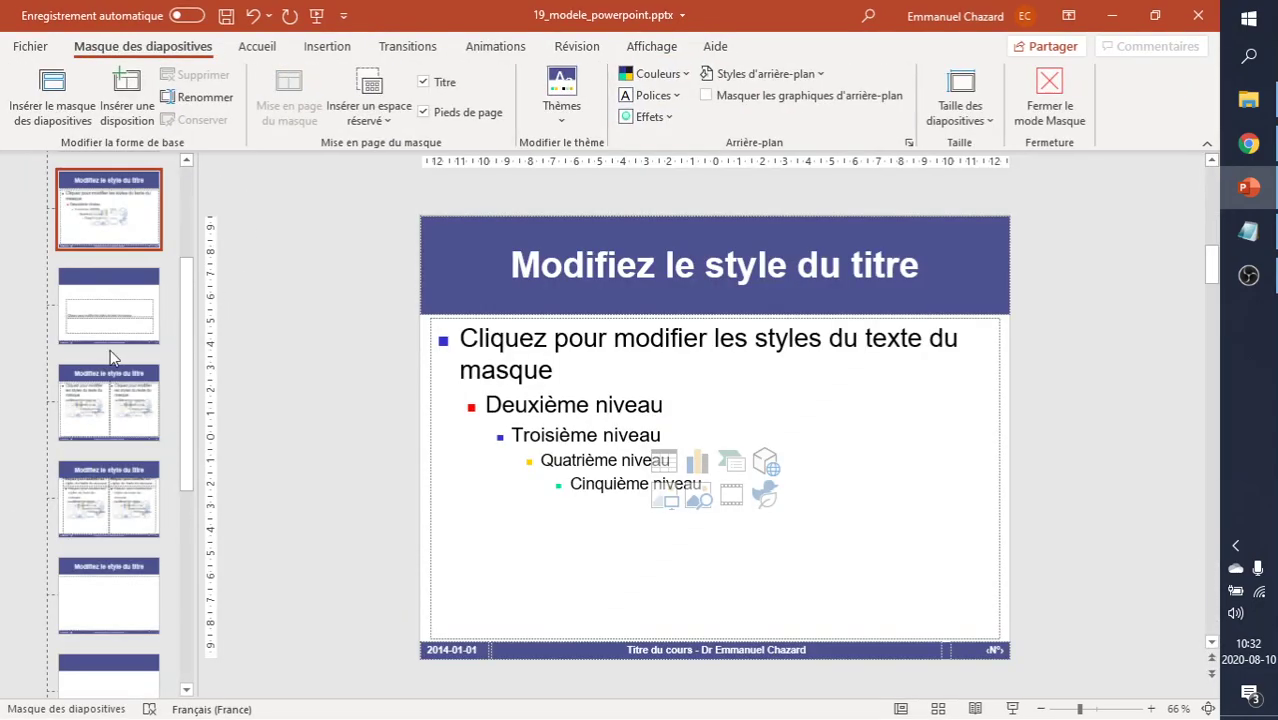
left_click(104, 228)
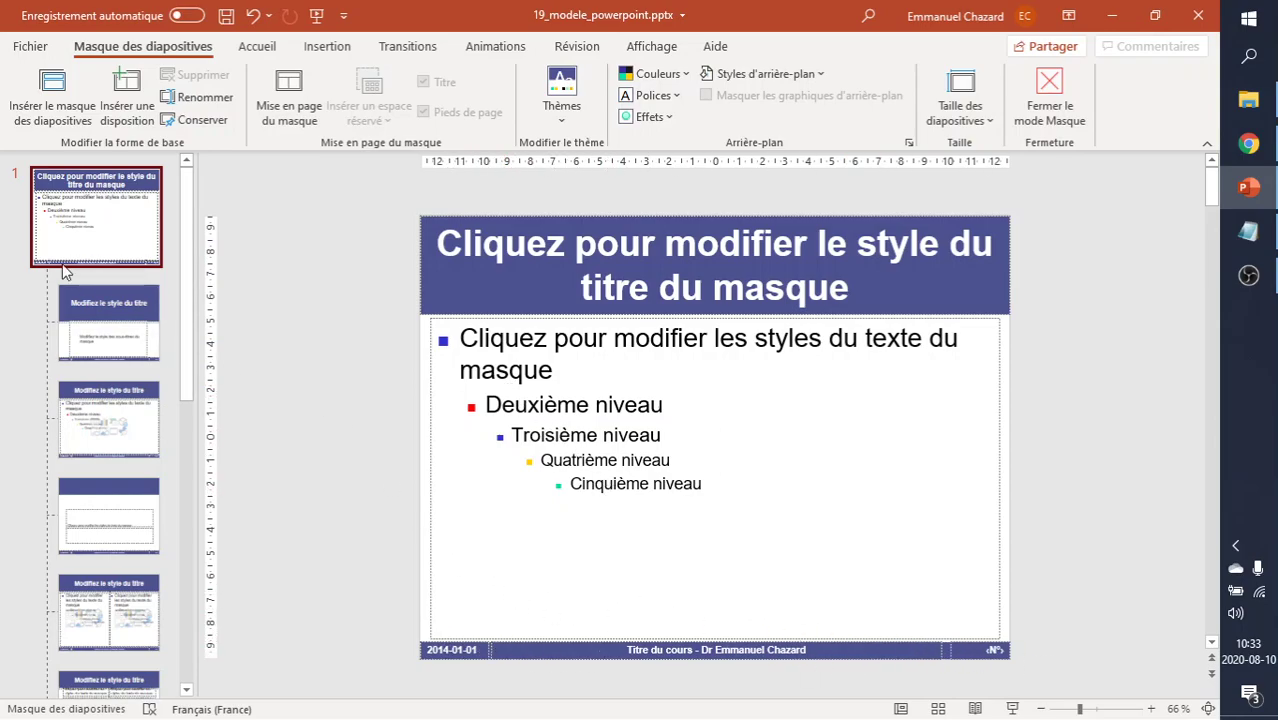
left_click(86, 316)
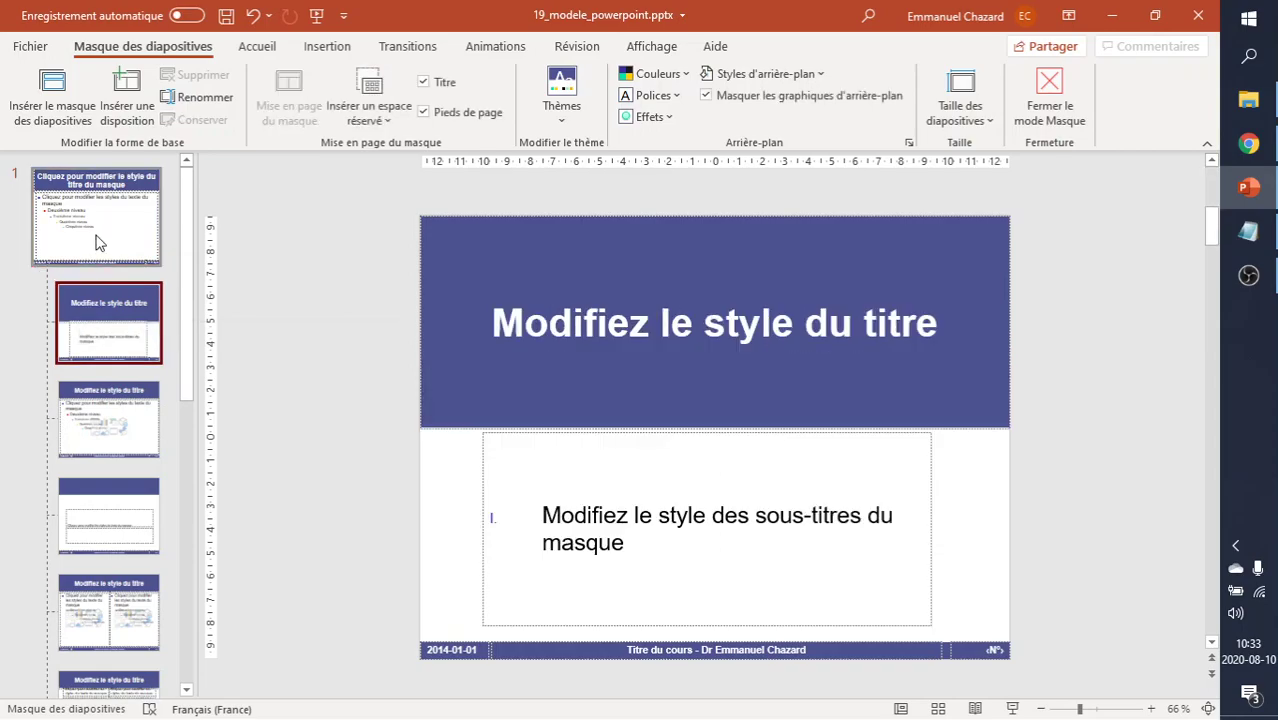
left_click(97, 240)
left_click(100, 422)
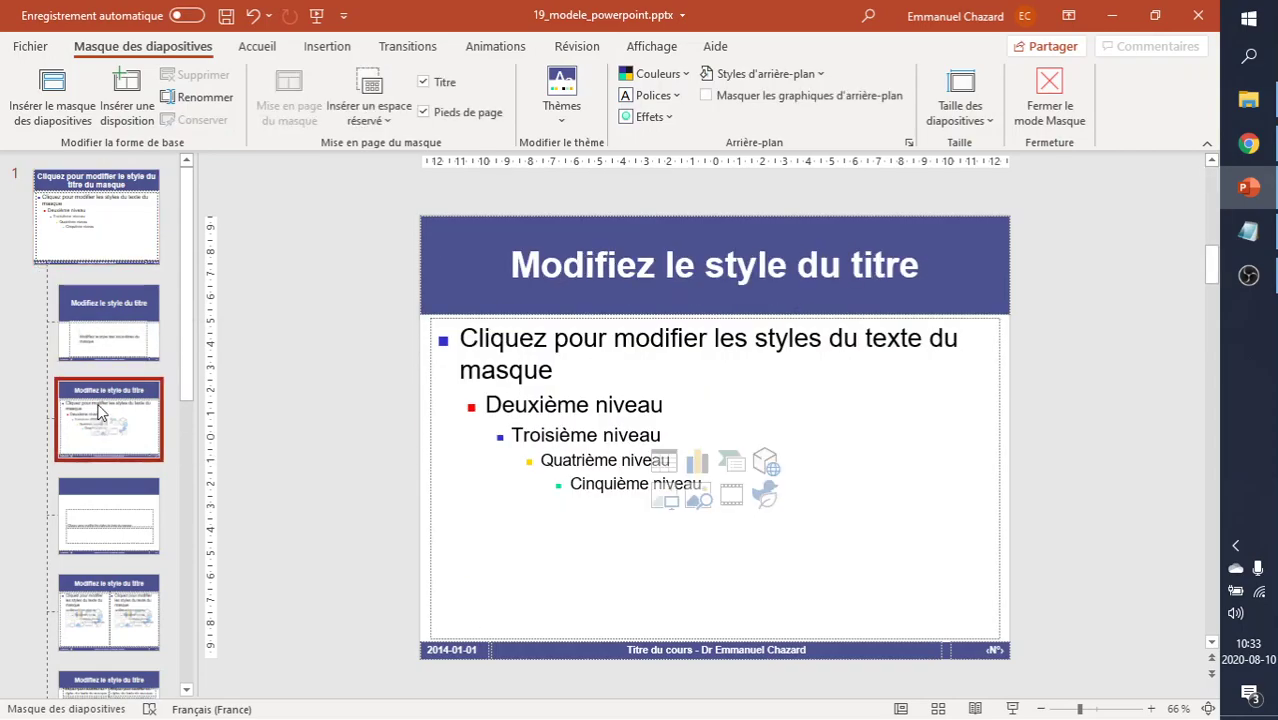
left_click(92, 320)
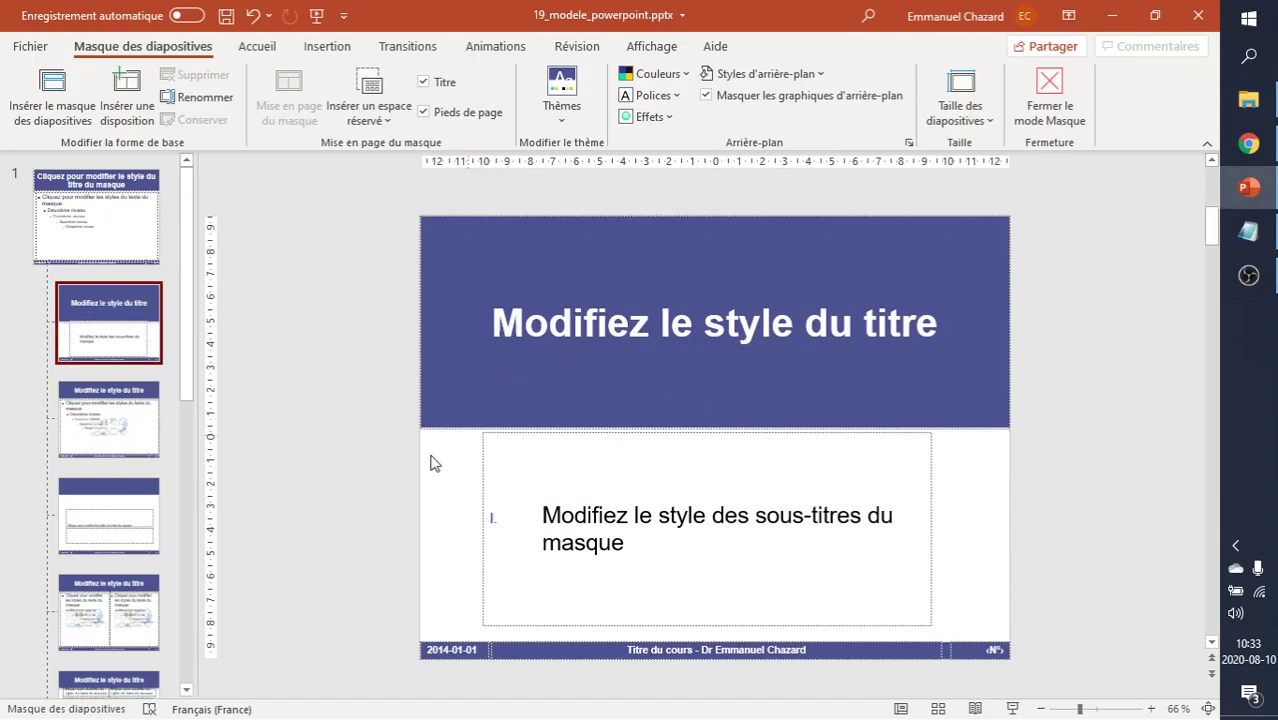
left_click(105, 515)
left_click(115, 585)
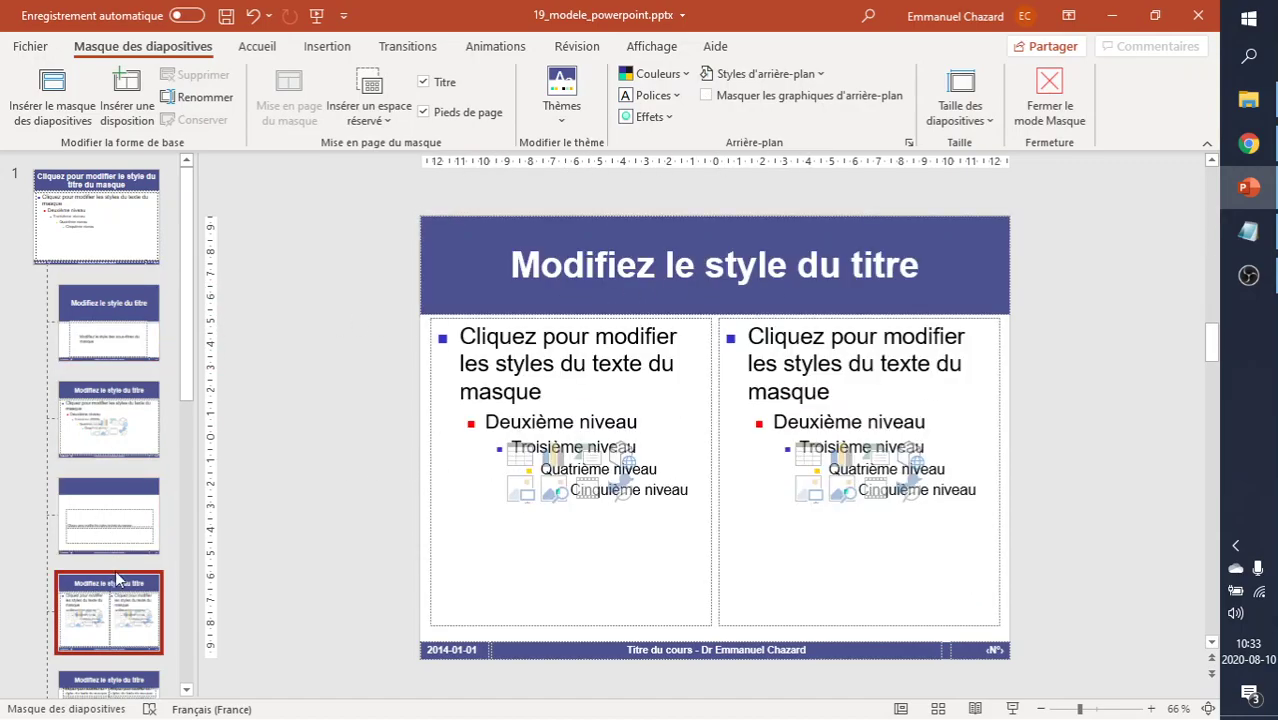
Step: View the Comparison, Title Only and Blank layouts, then reselect the slide master
scroll(118, 568, "down", 1)
scroll(120, 500, "down", 2)
left_click(115, 450)
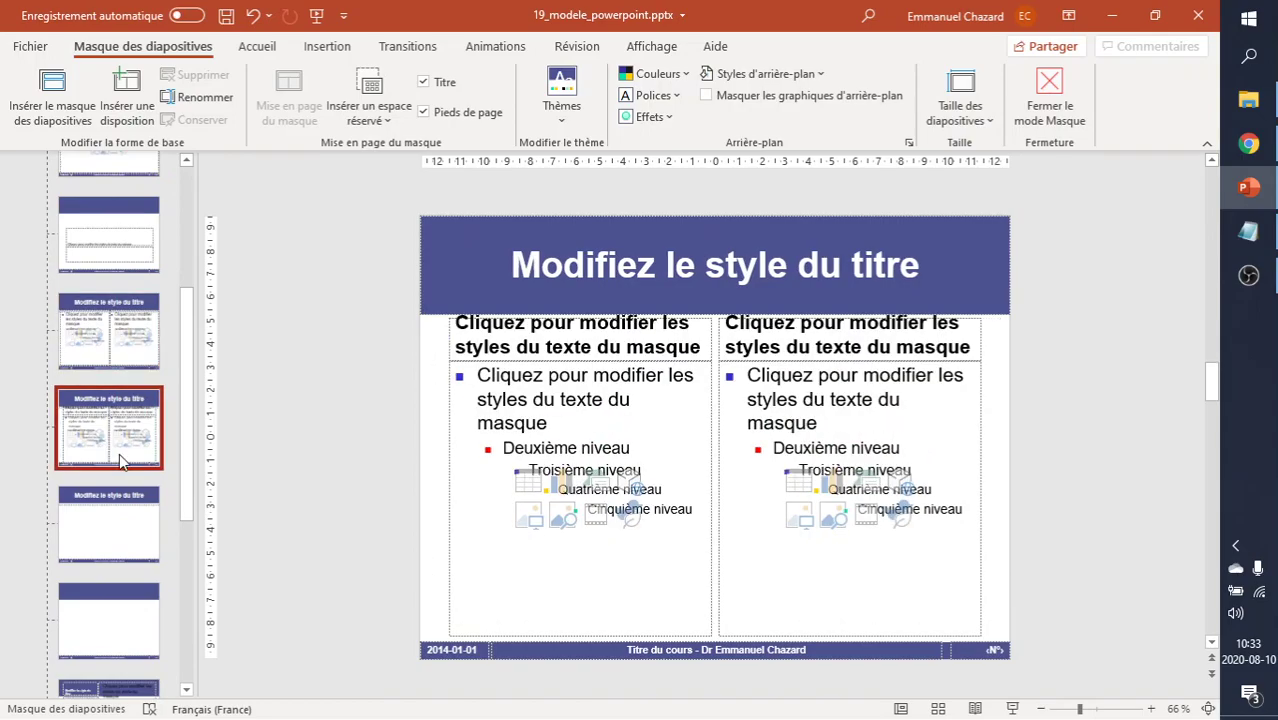
scroll(119, 453, "down", 2)
left_click(128, 375)
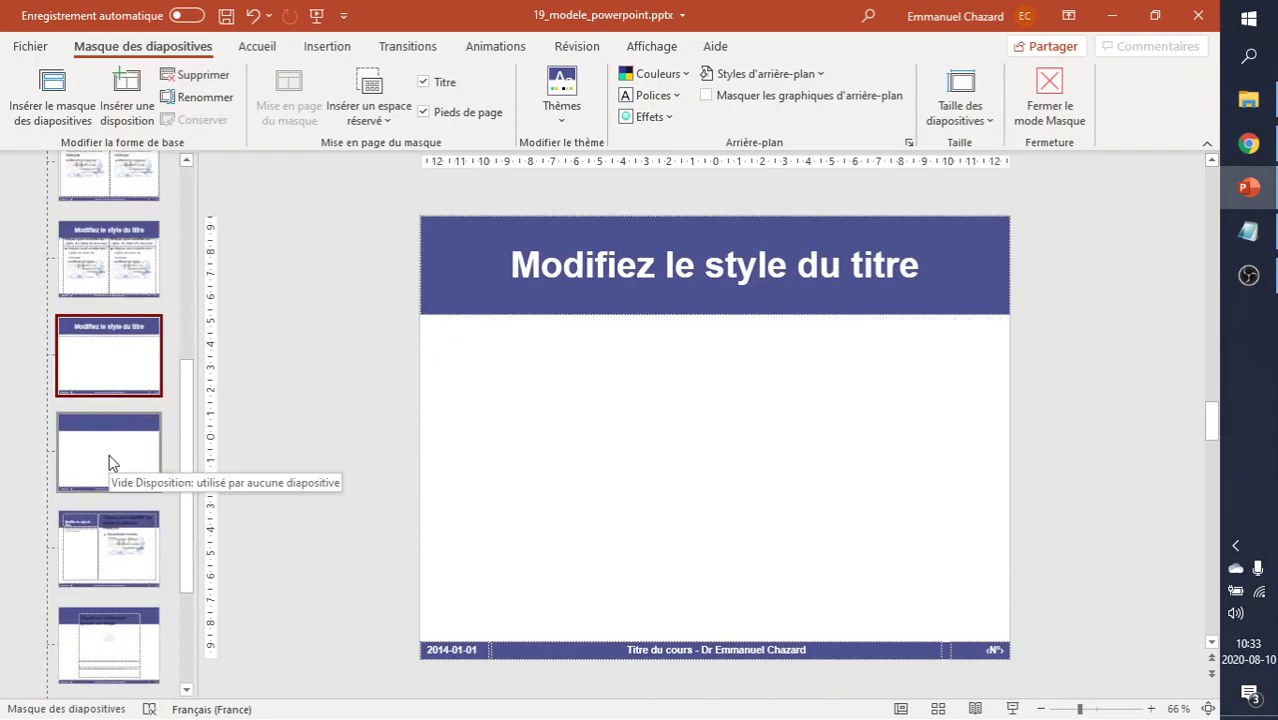
left_click(112, 463)
scroll(117, 553, "down", 2)
scroll(117, 553, "down", 1)
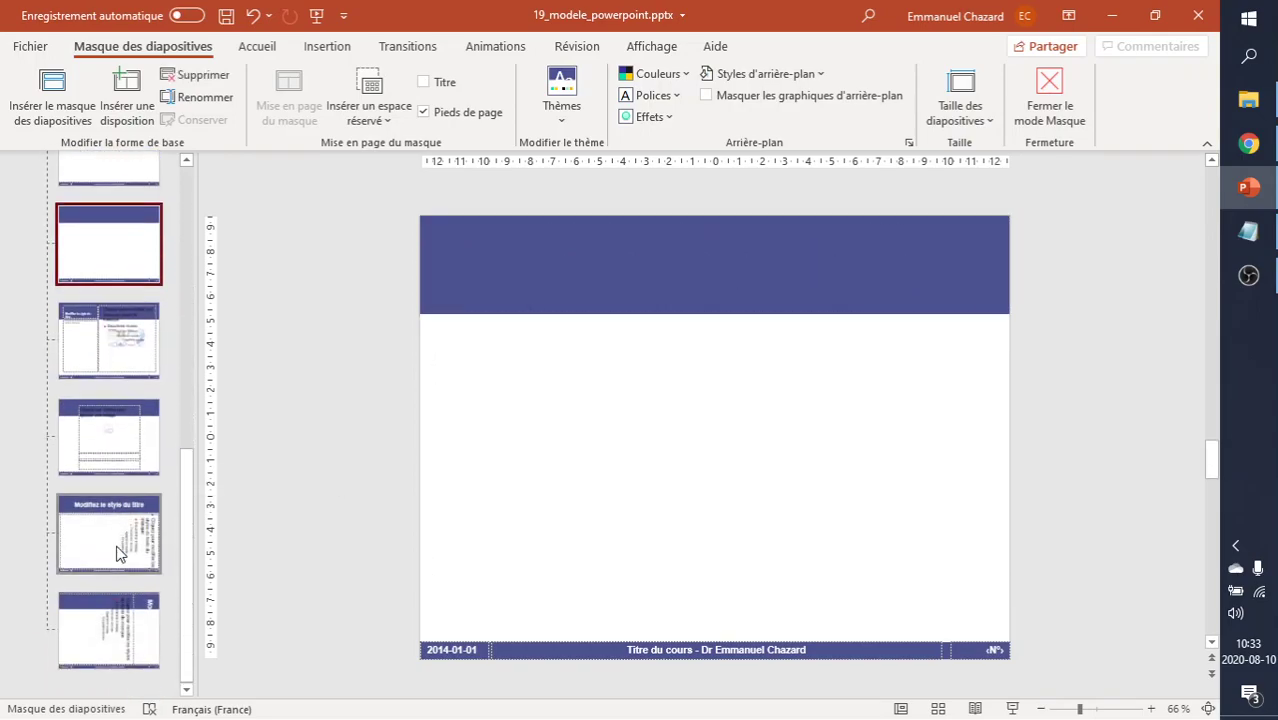
scroll(104, 508, "up", 5)
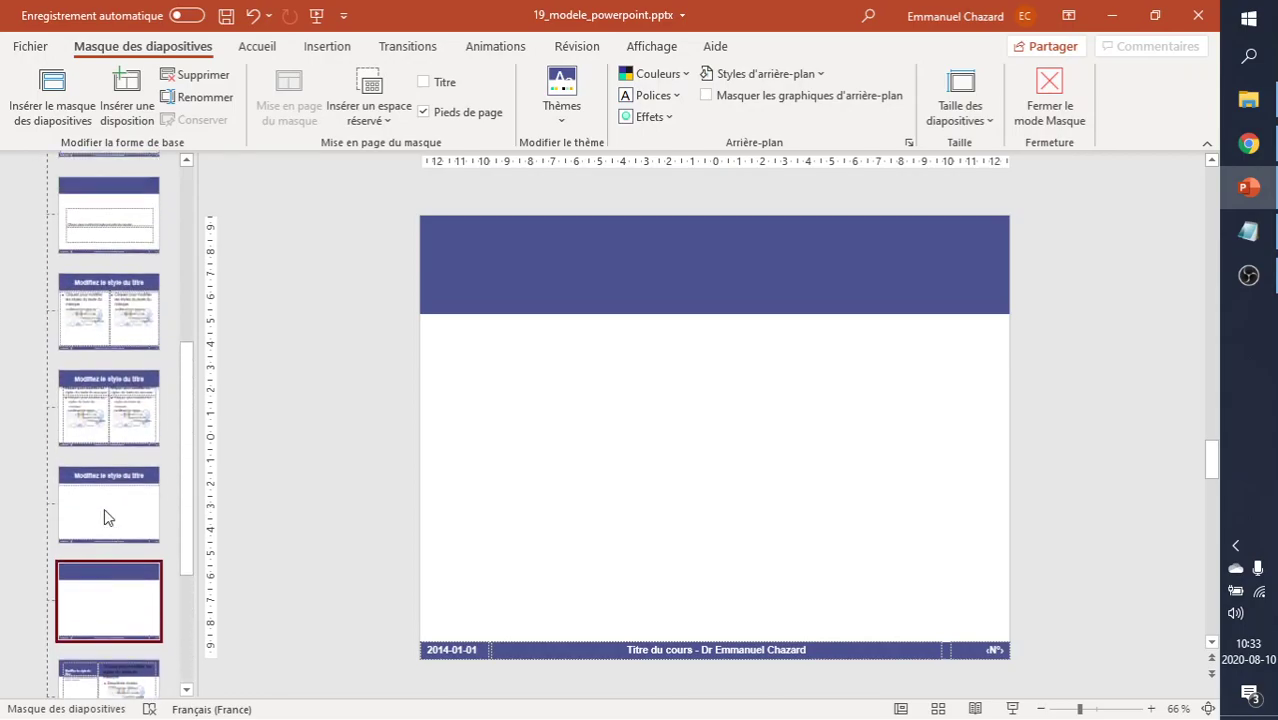
scroll(104, 508, "up", 5)
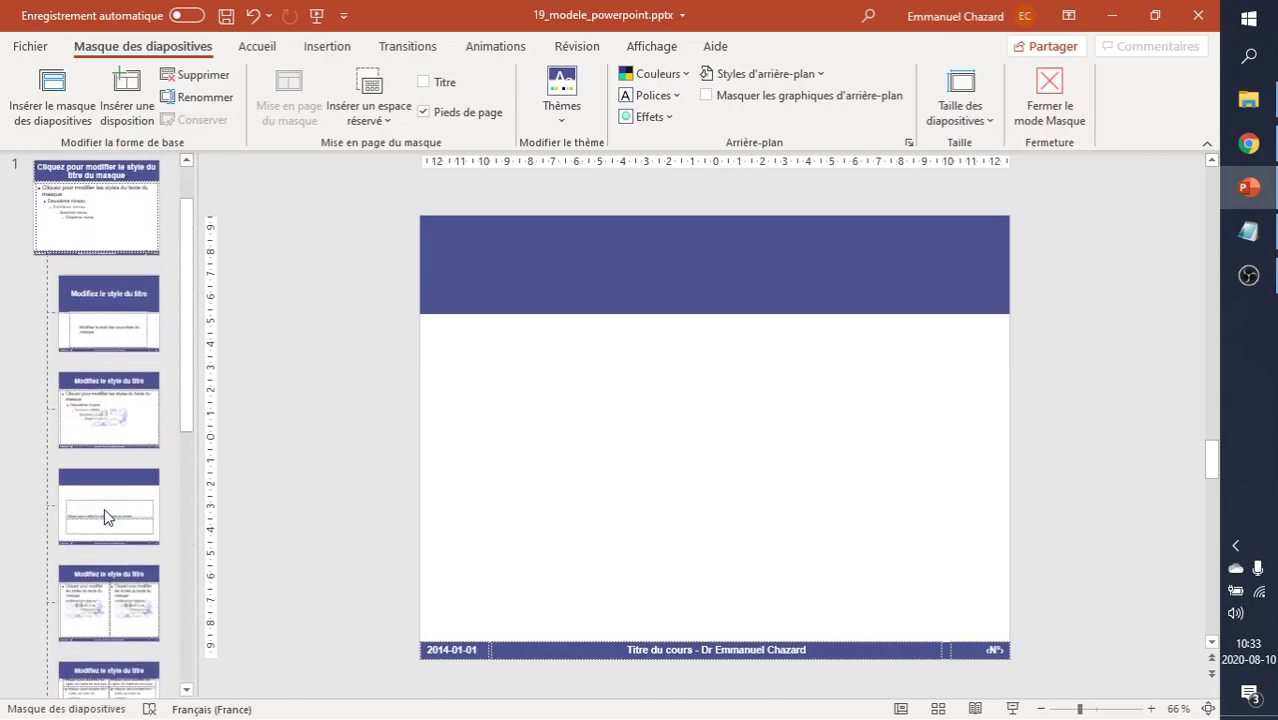
left_click(134, 243)
Step: Insert a new layout into the slide master and select its title box
right_click(134, 243)
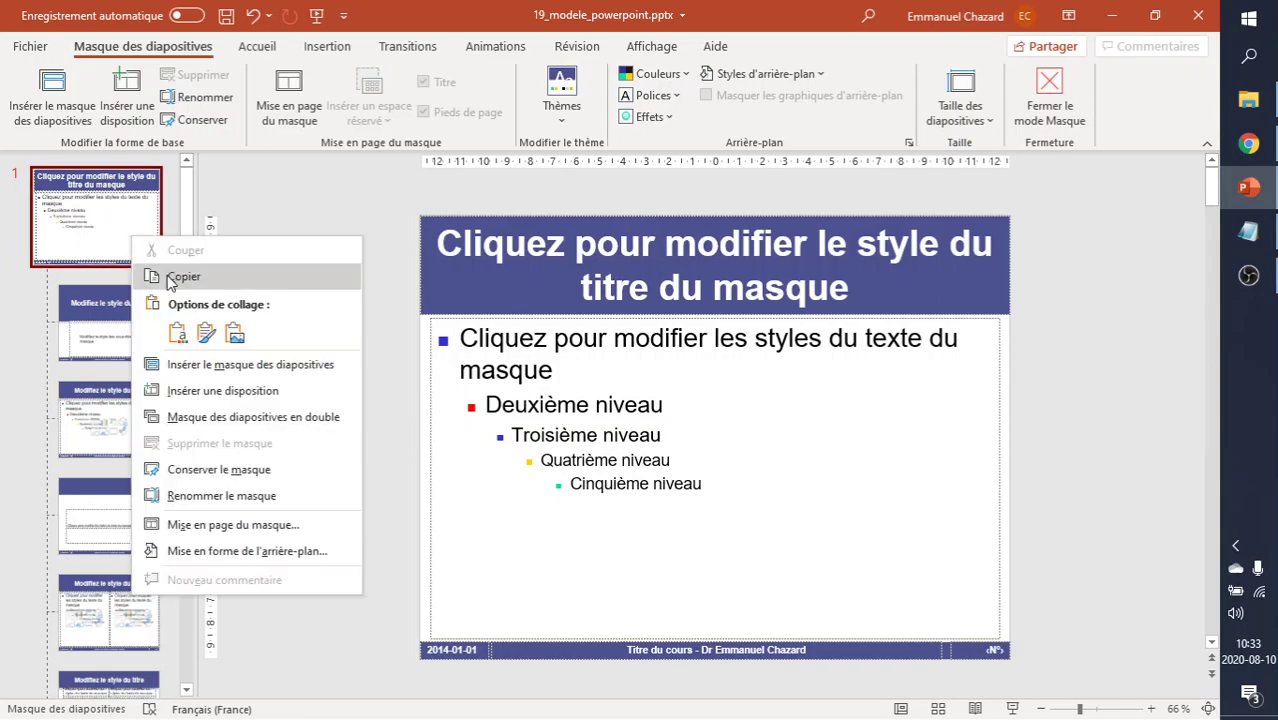
left_click(197, 391)
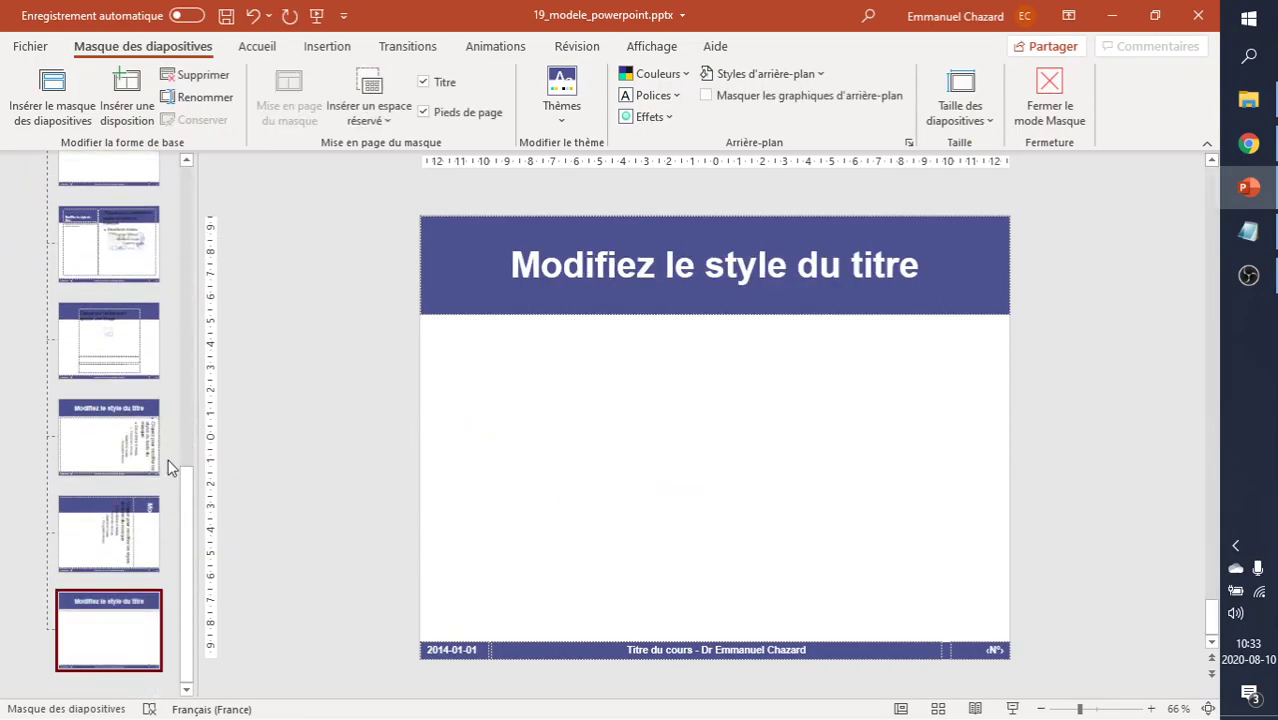
left_click(706, 262)
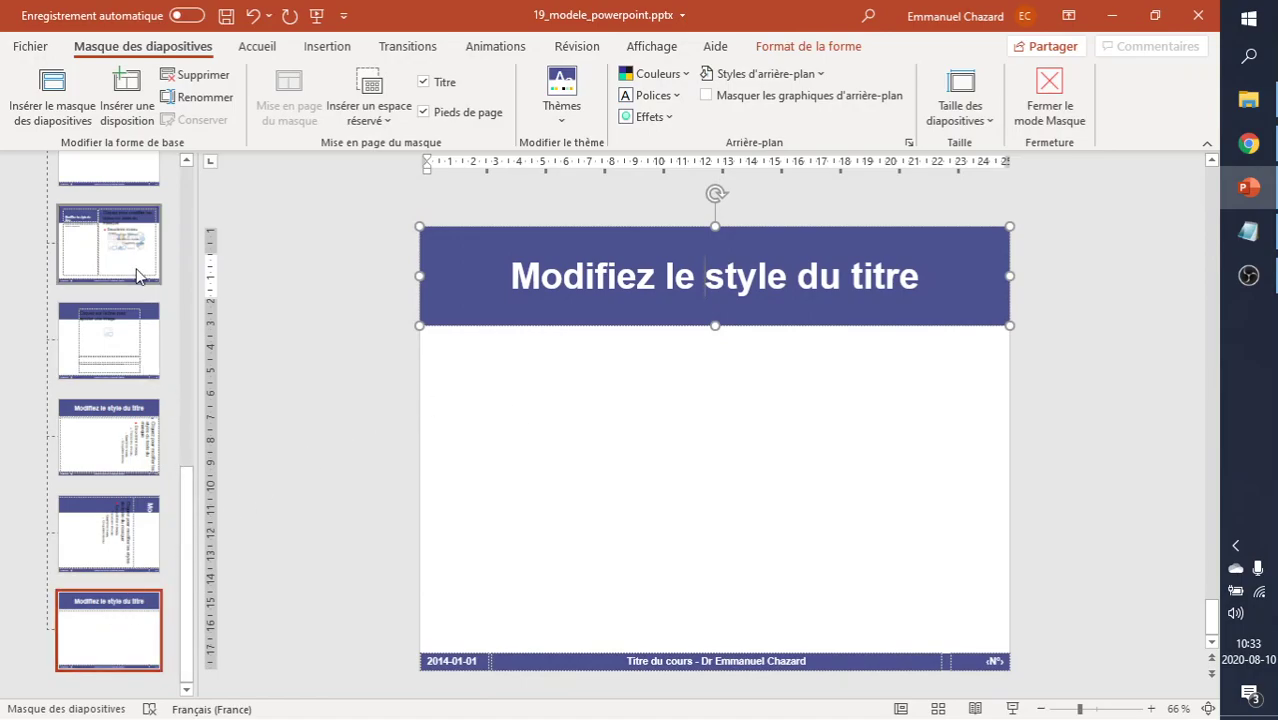
Step: Copy the right content placeholder from the Two Content layout into the new layout
left_click(132, 242)
scroll(142, 276, "up", 2)
scroll(142, 276, "up", 3)
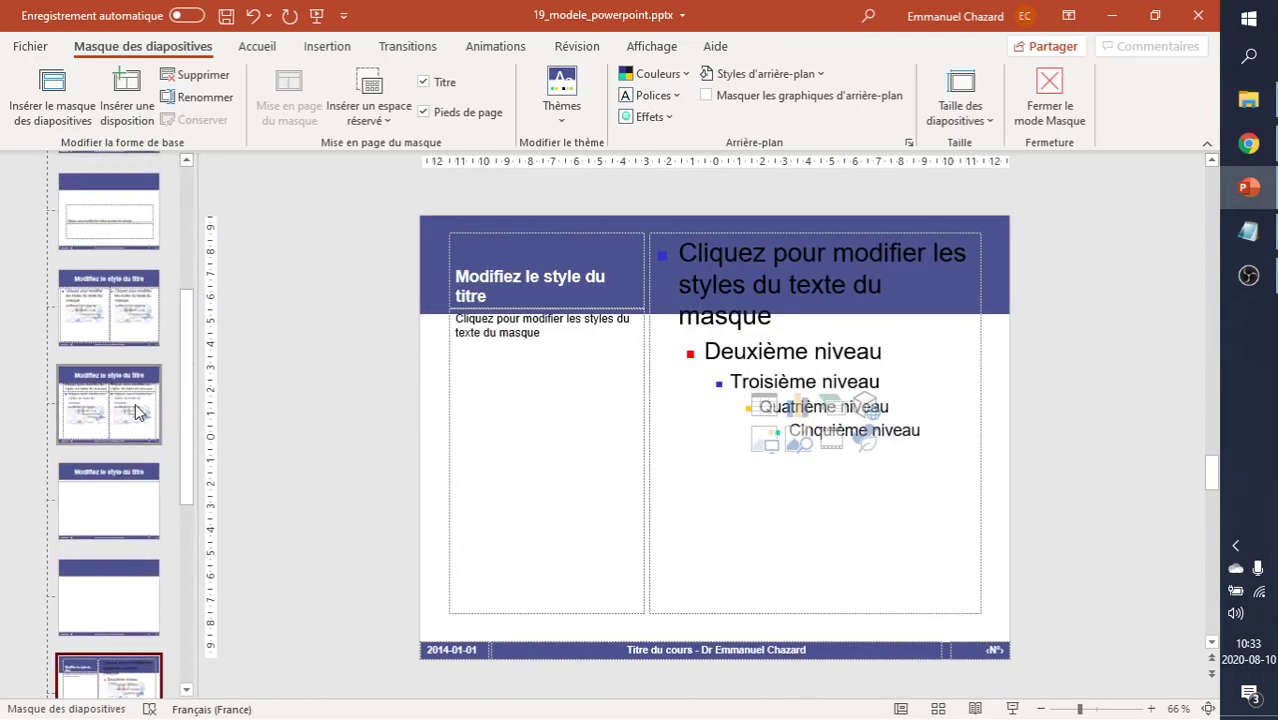
left_click(150, 306)
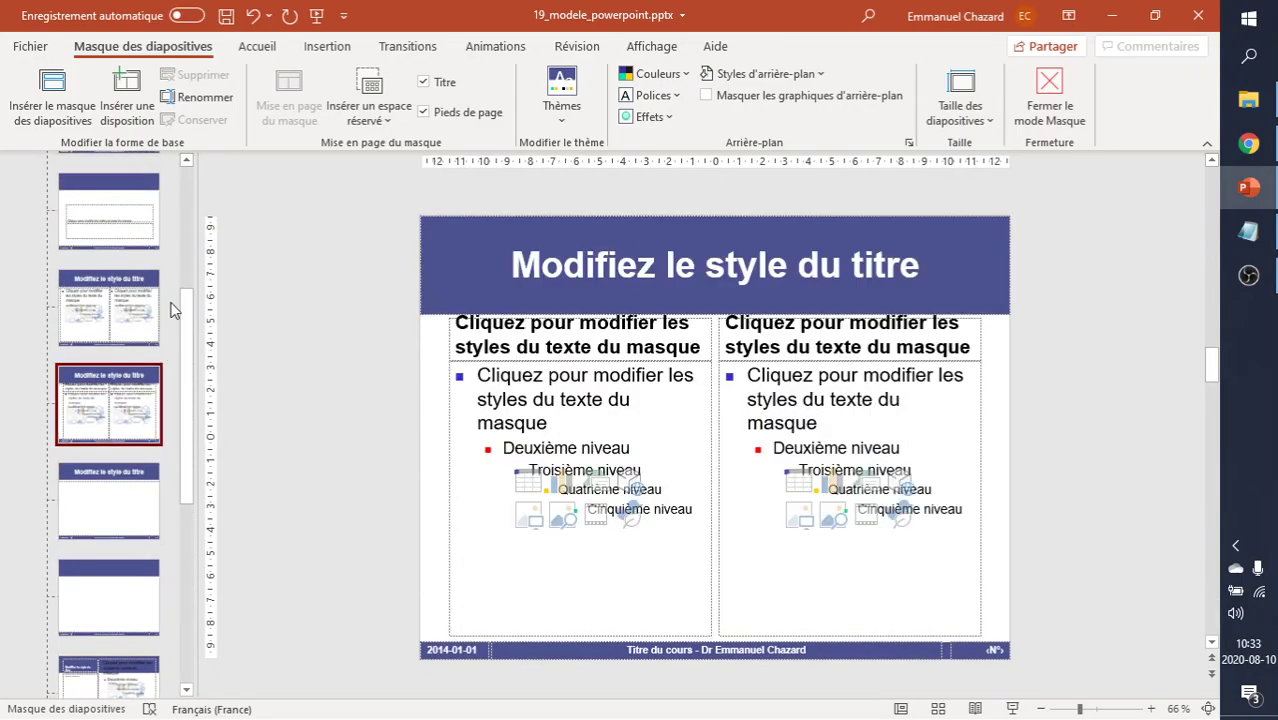
left_click(732, 322)
left_click(719, 336)
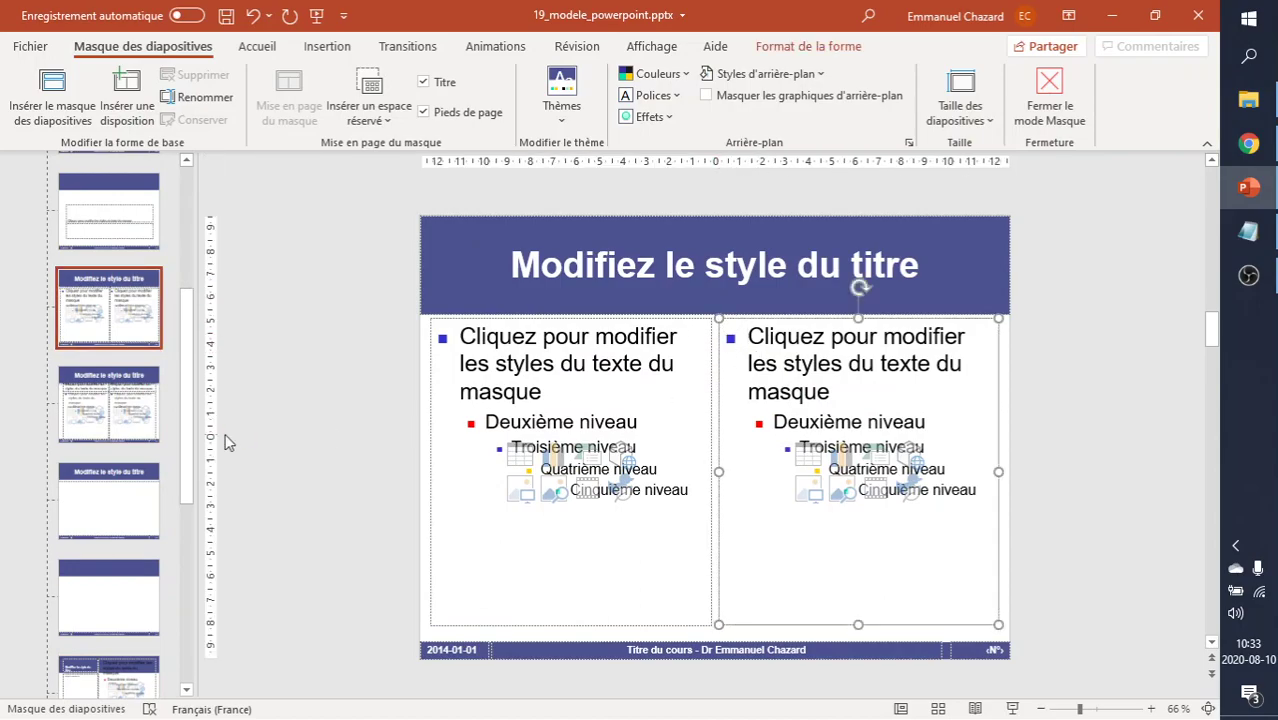
scroll(112, 456, "down", 5)
left_click(108, 630)
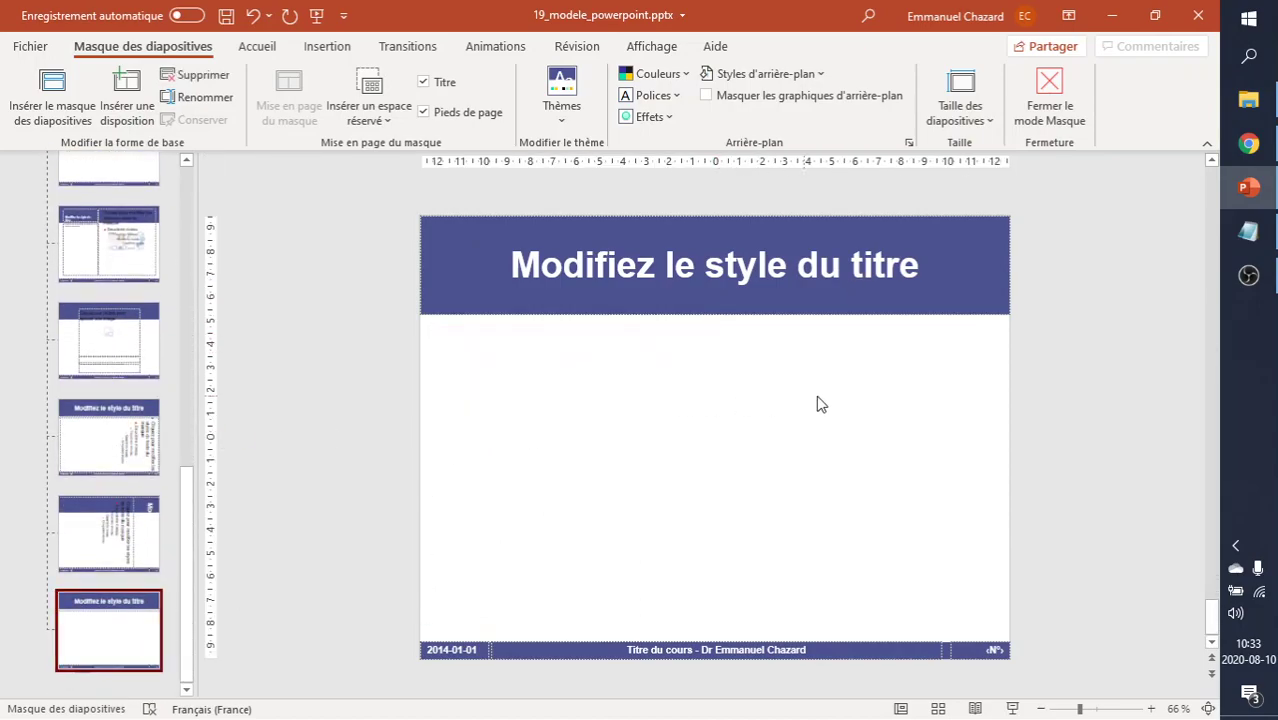
key("ctrl+v")
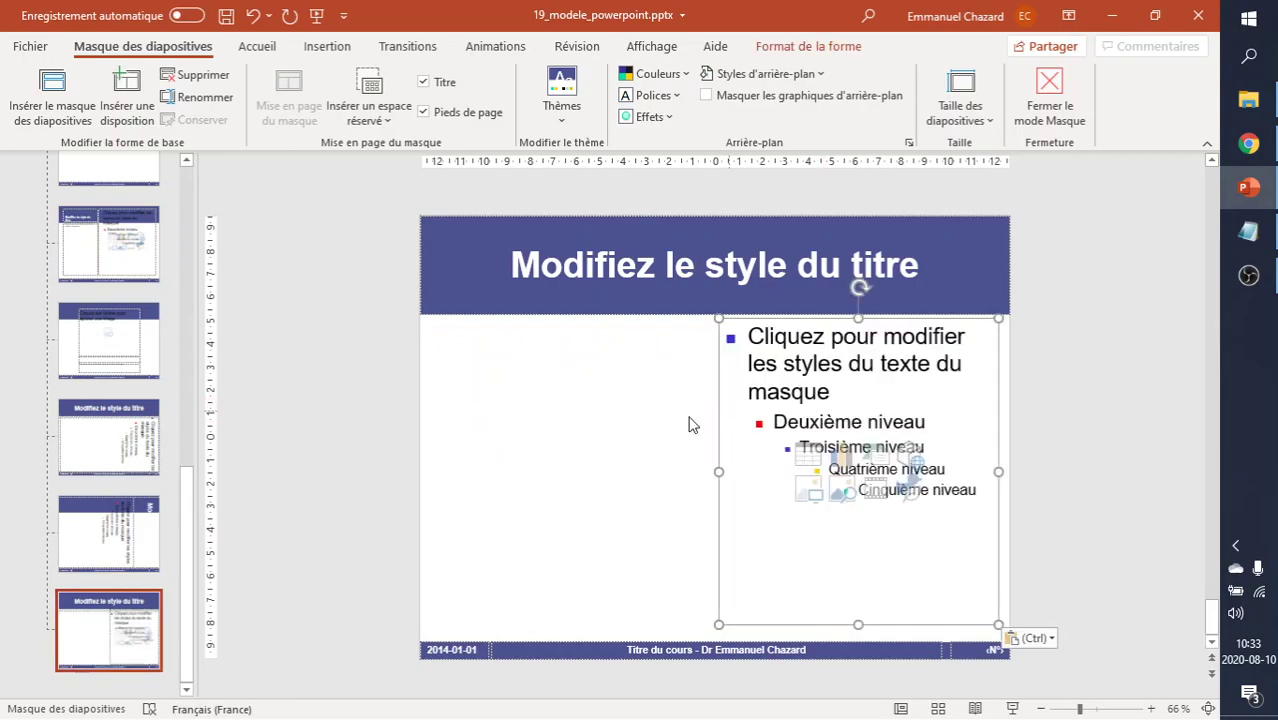
Step: Make the new layout's title text italic and red
left_click(616, 265)
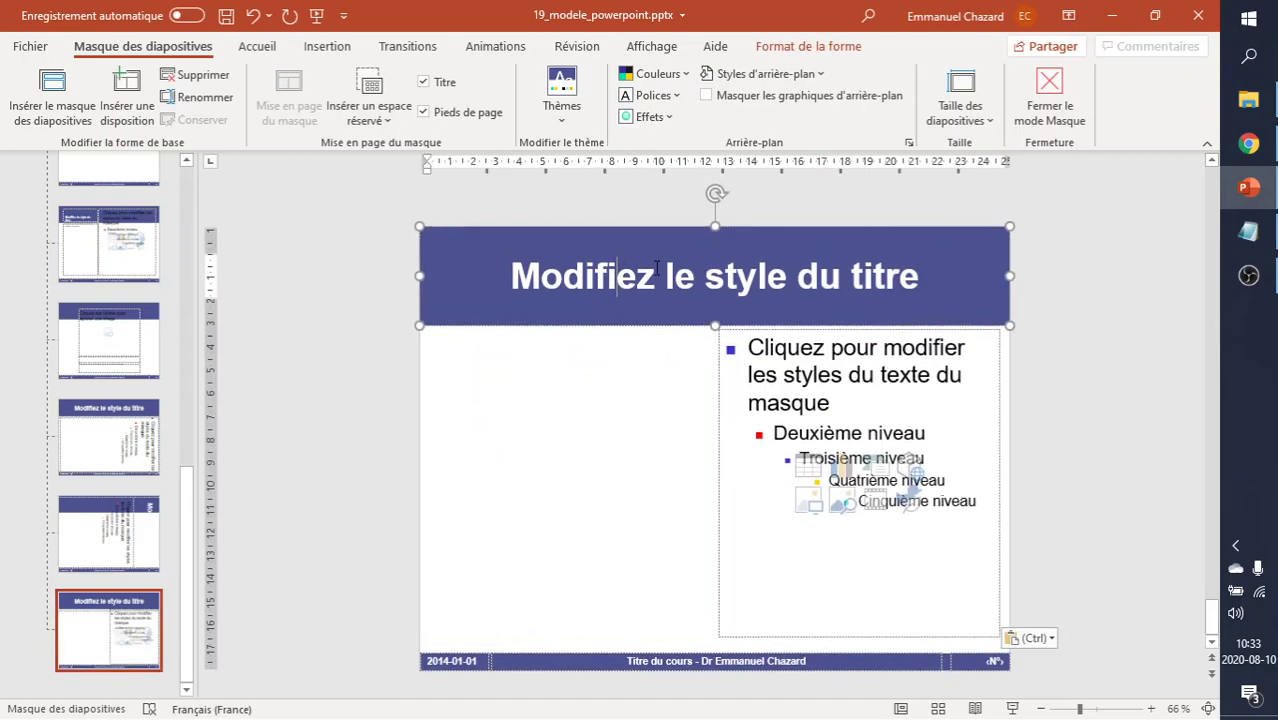
triple_click(810, 290)
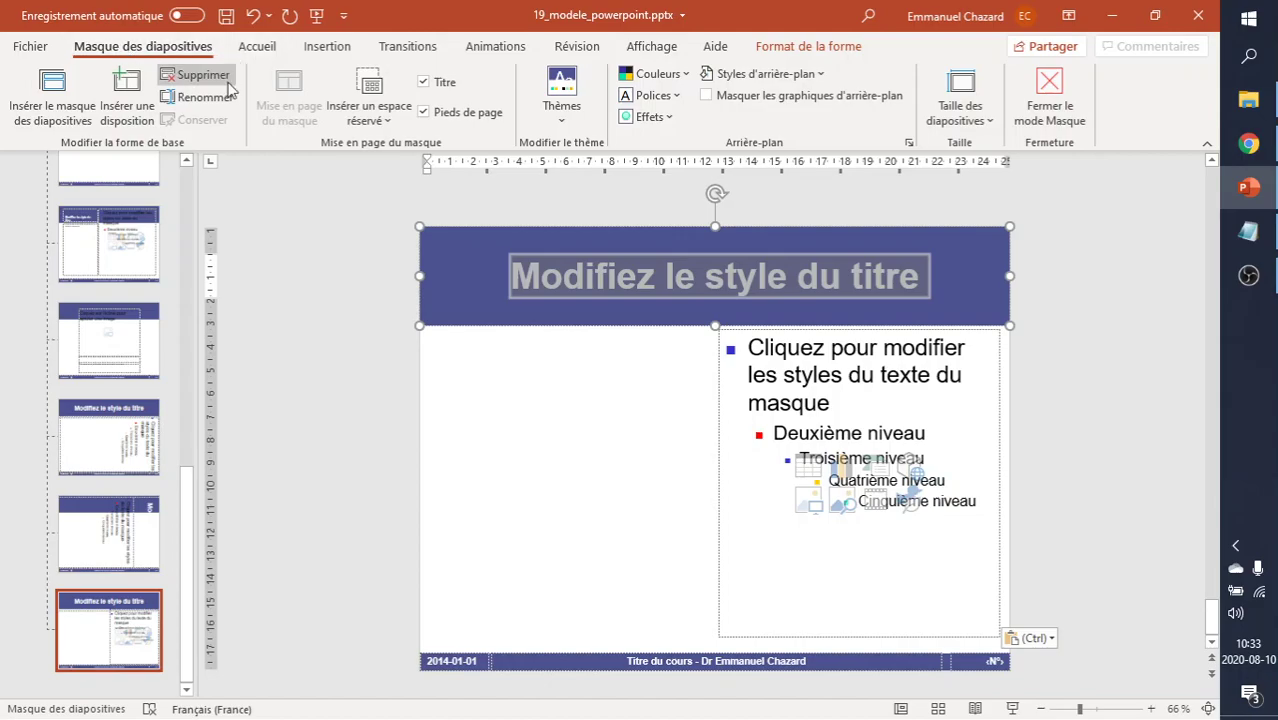
left_click(261, 47)
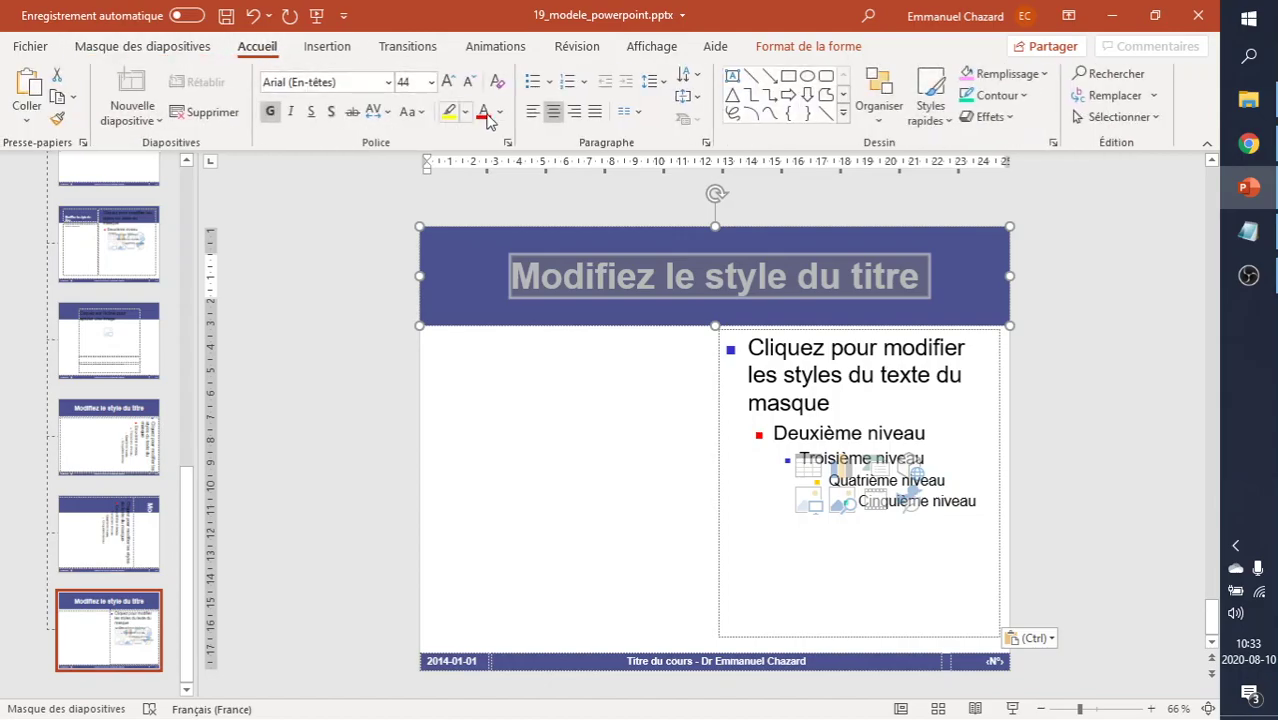
left_click(290, 111)
left_click(485, 116)
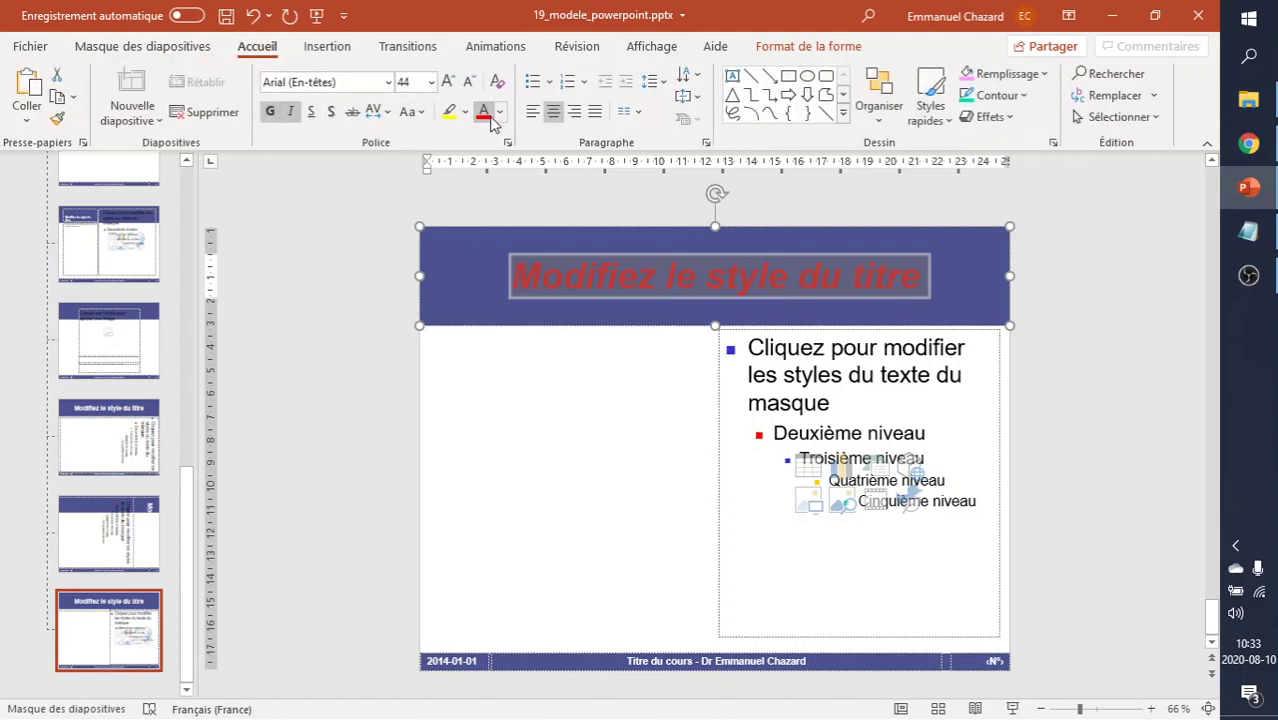
left_click(260, 405)
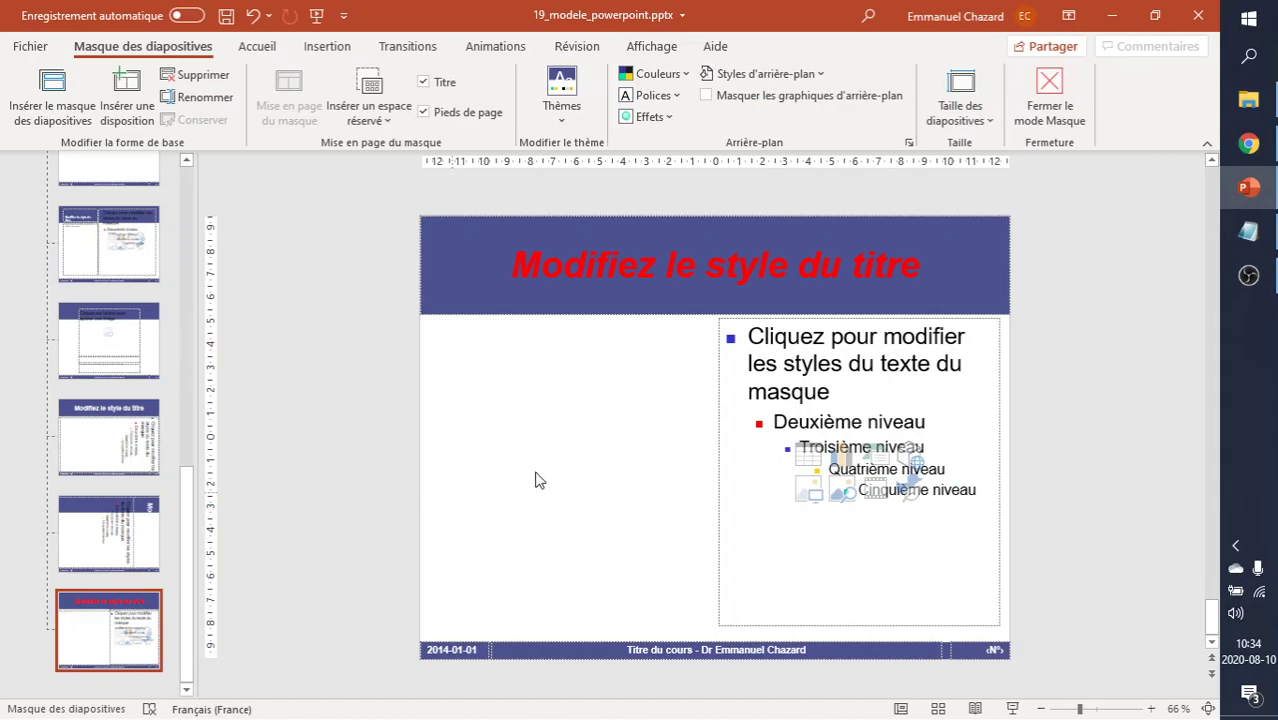
Step: Paste the Objectif Thèse logo and move it into the layout's left area
key("ctrl+v")
left_click_drag(620, 527, 617, 455)
left_click(391, 431)
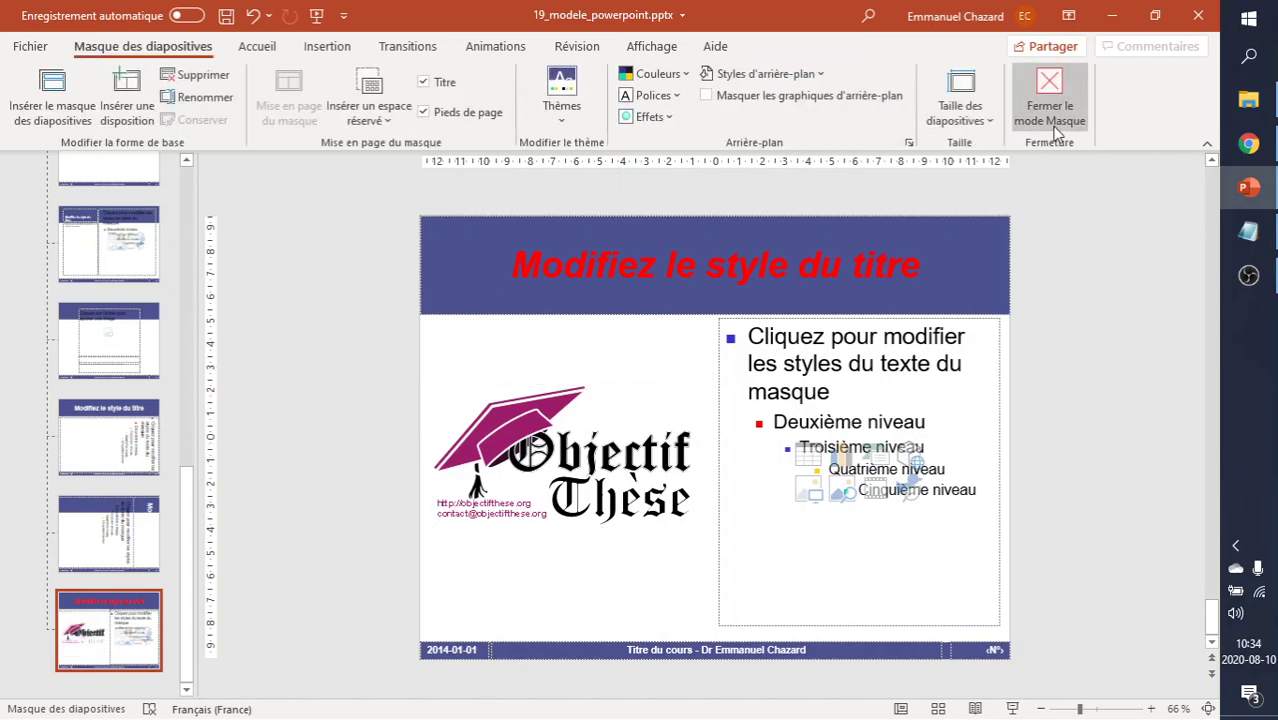
scroll(20, 385, "up", 10)
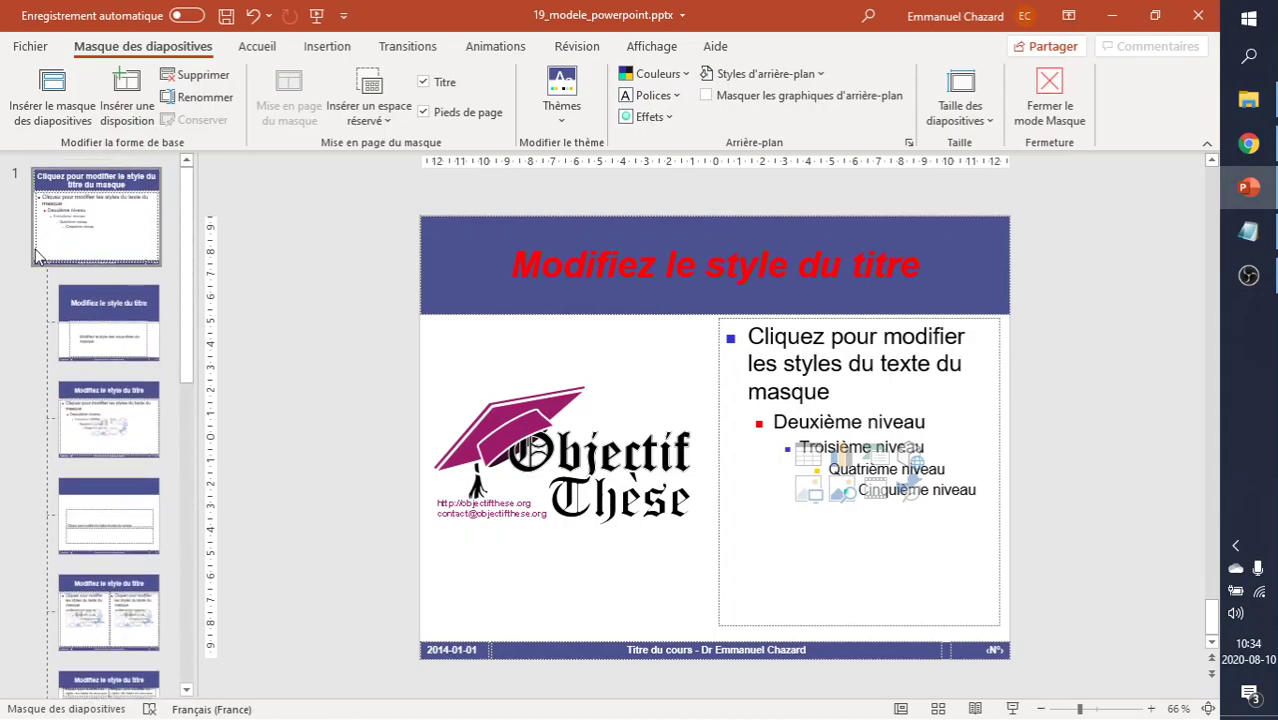
Step: Insert a second slide master, then delete it again
left_click(62, 218)
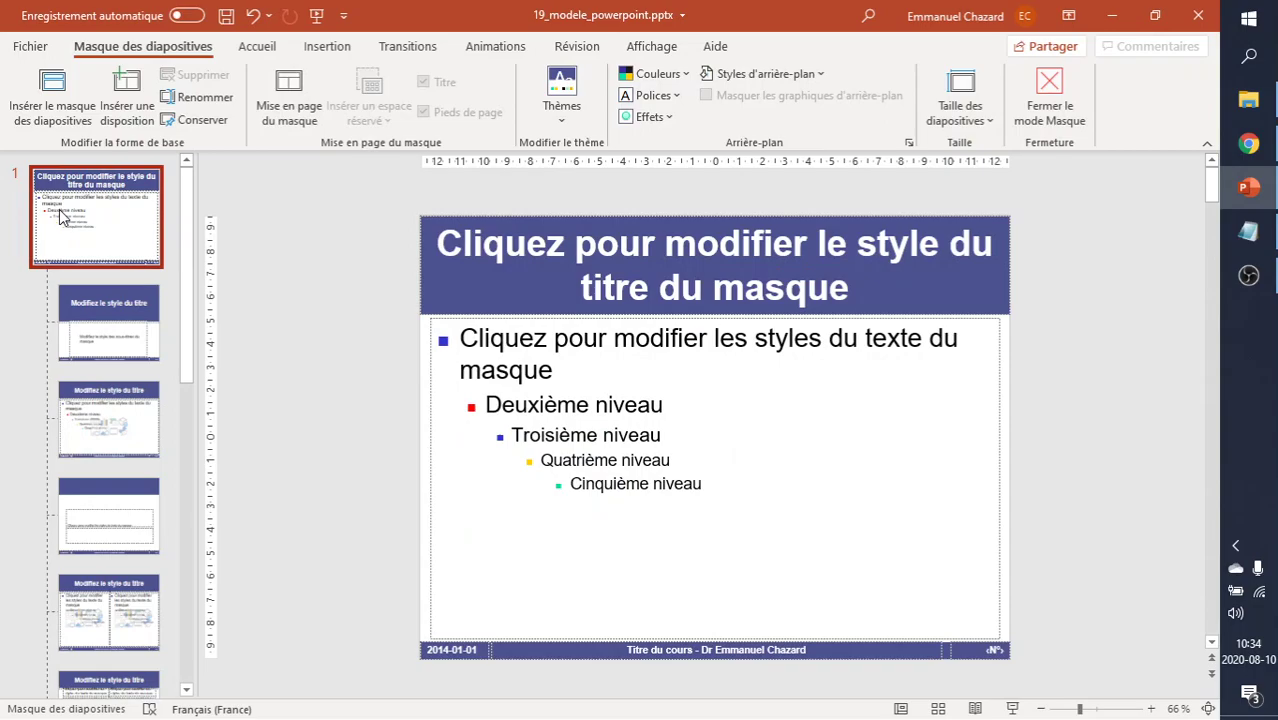
right_click(62, 218)
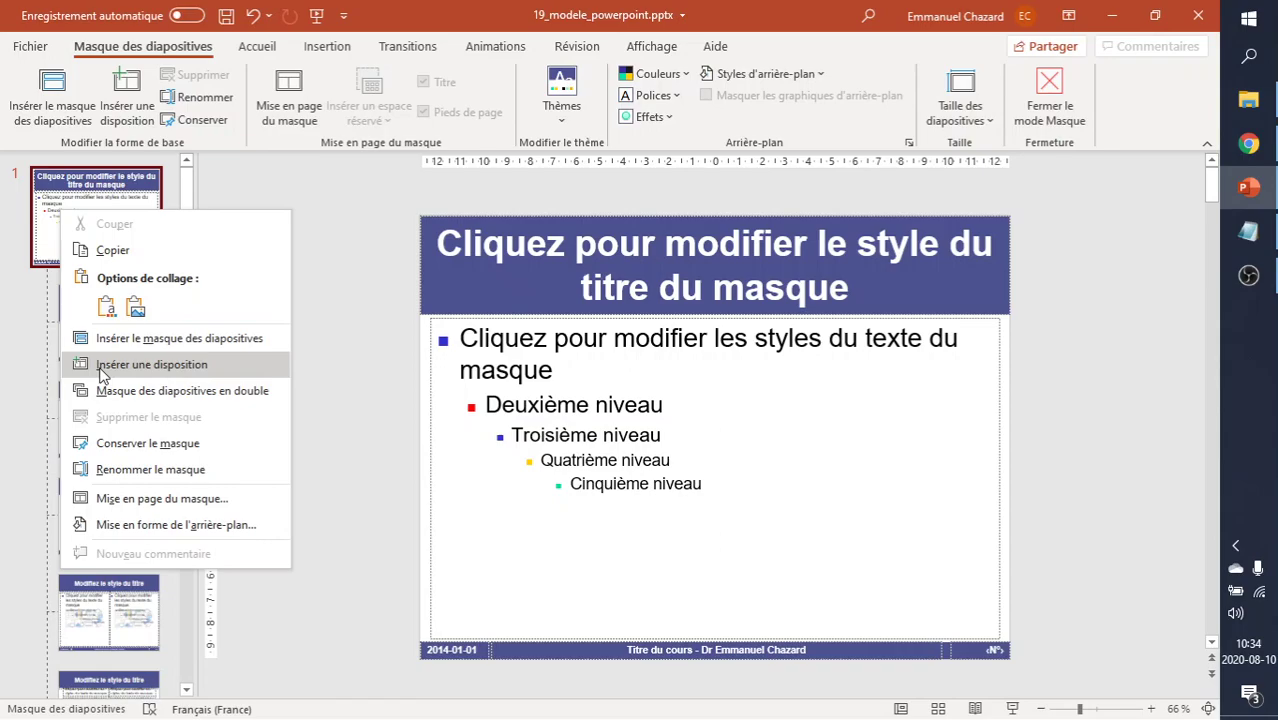
left_click(5, 470)
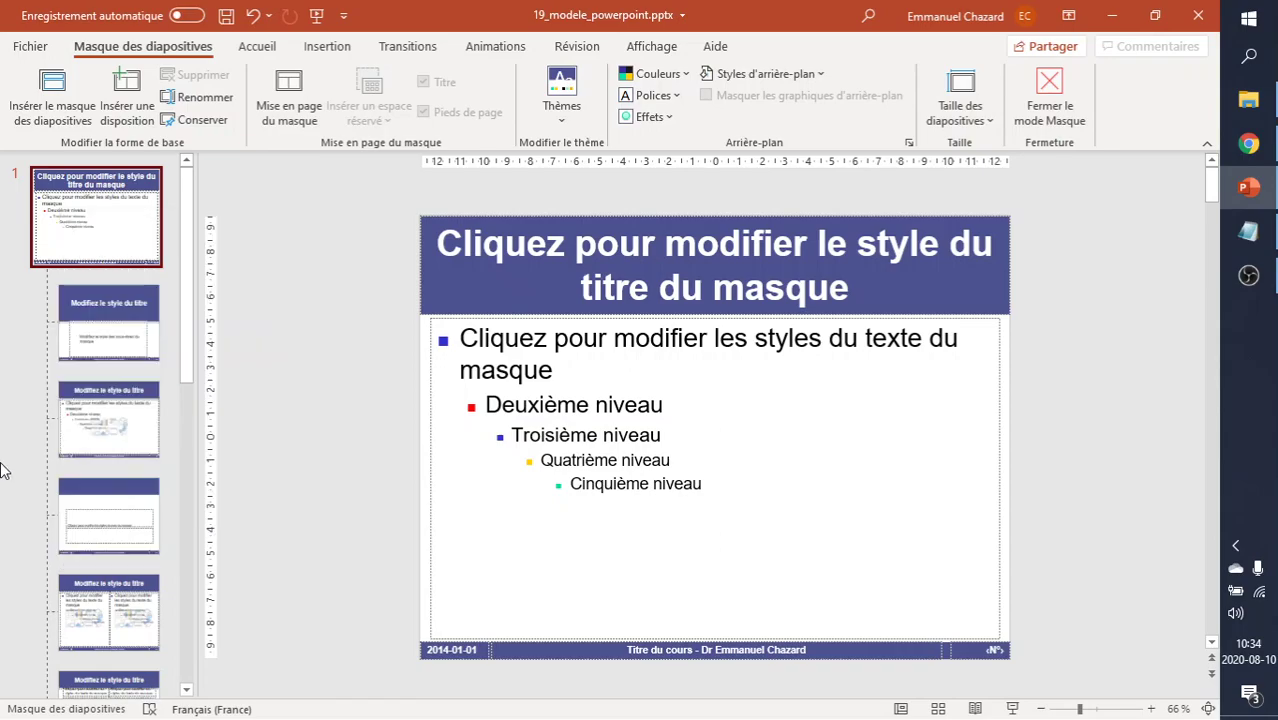
right_click(27, 470)
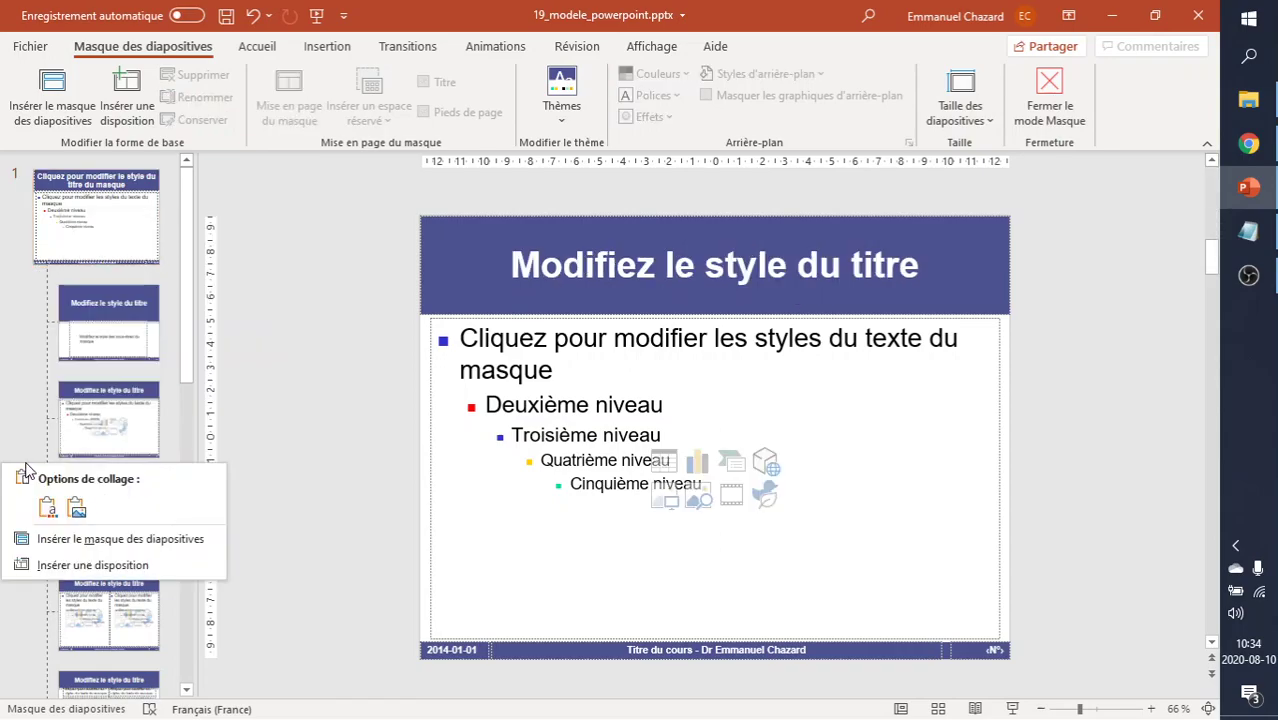
left_click(88, 548)
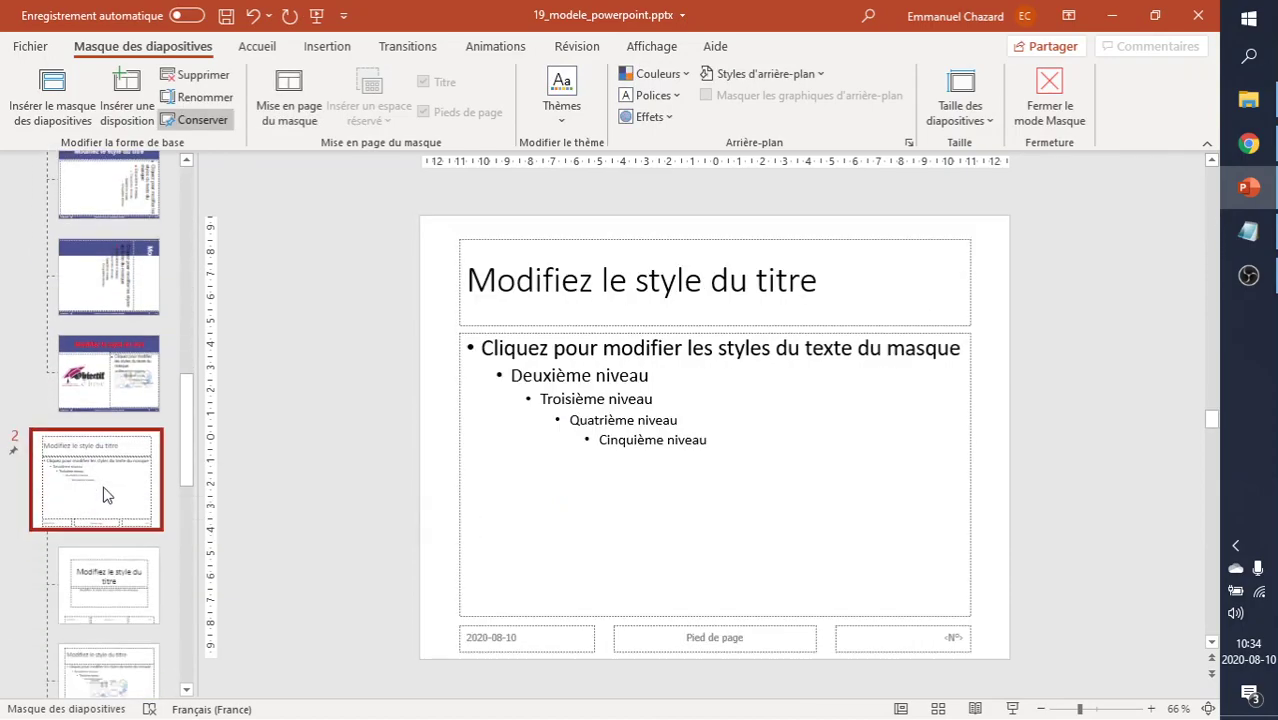
scroll(98, 475, "down", 5)
scroll(98, 467, "down", 1)
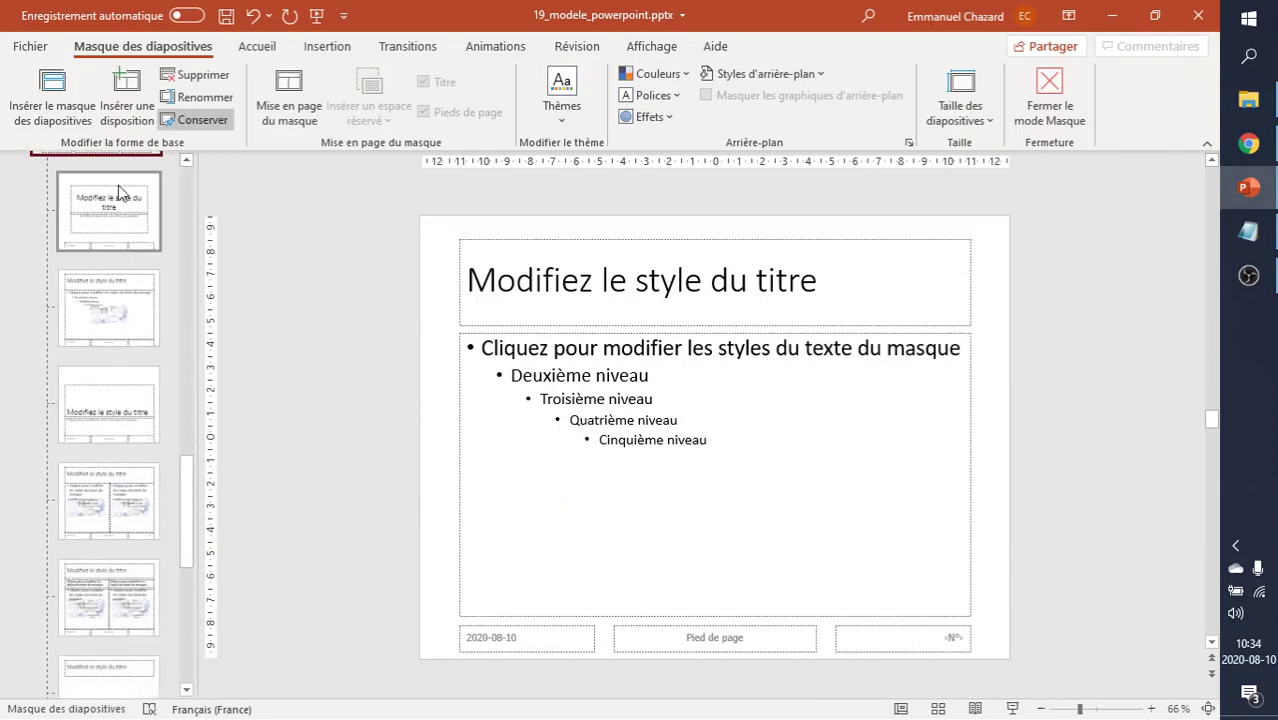
scroll(105, 595, "up", 3)
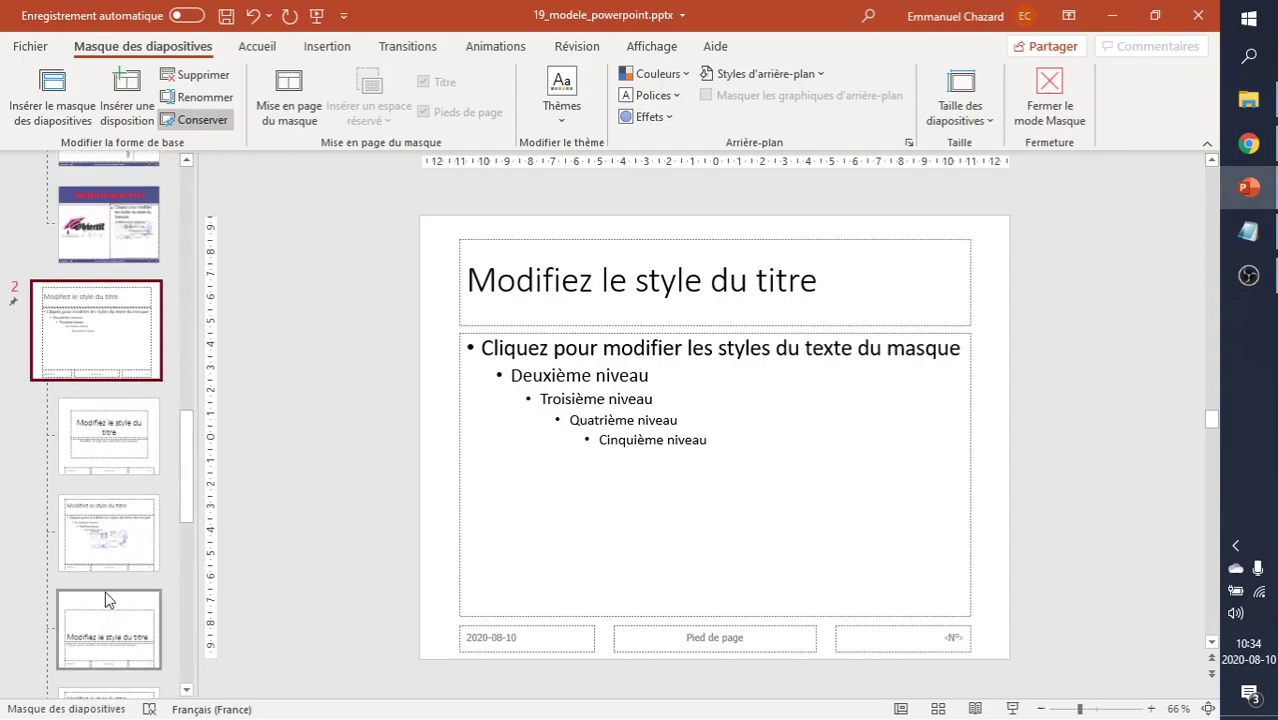
right_click(99, 322)
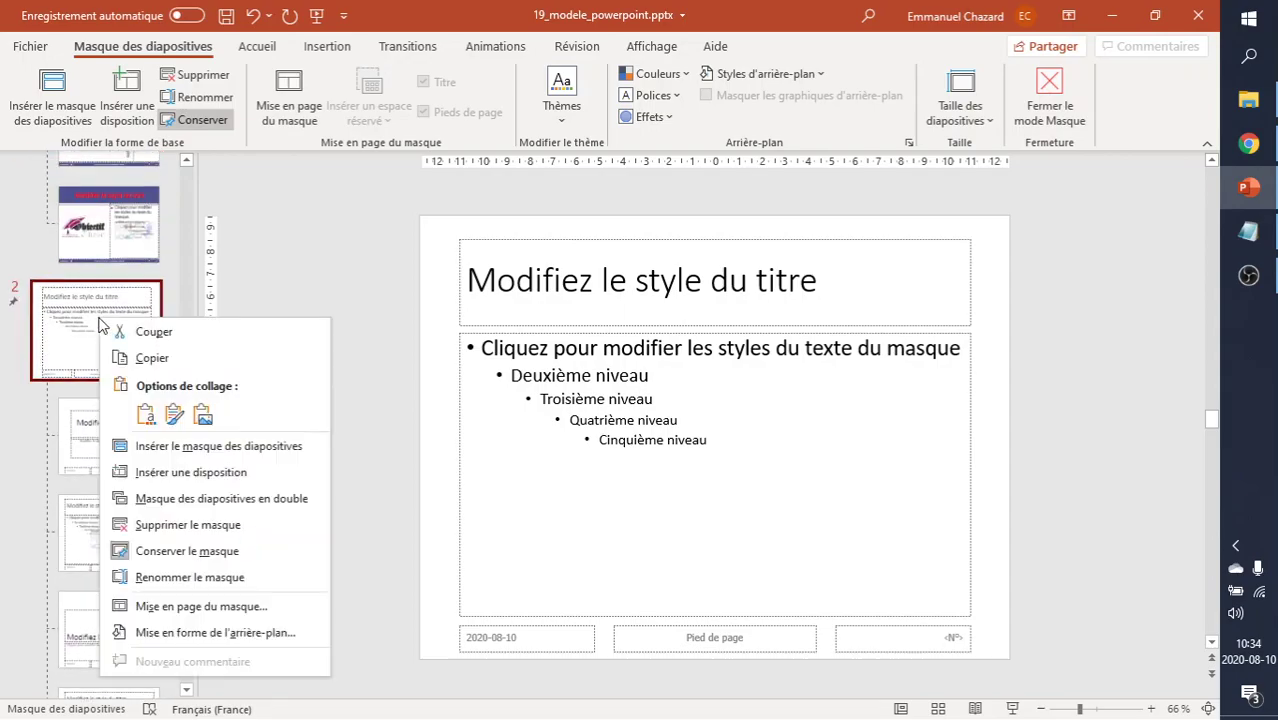
left_click(172, 526)
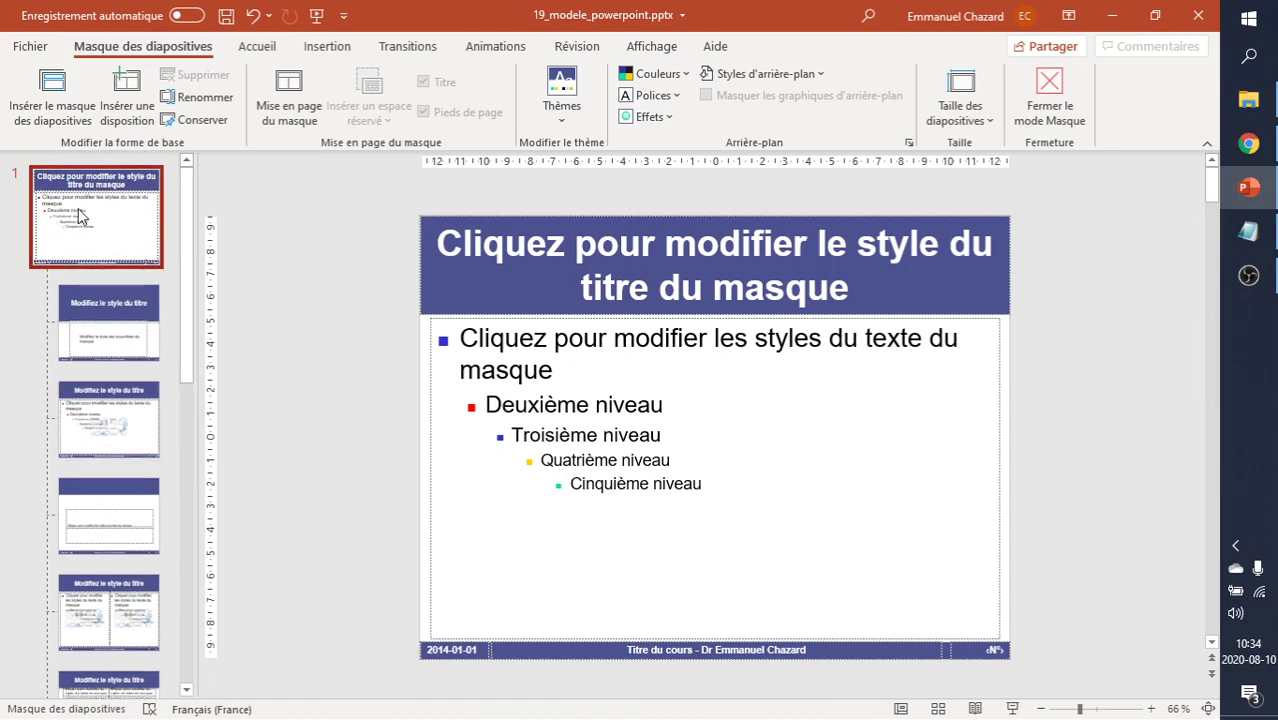
Step: Review the first layouts down to Two Content and close Slide Master view
left_click(107, 318)
left_click(126, 420)
left_click(130, 516)
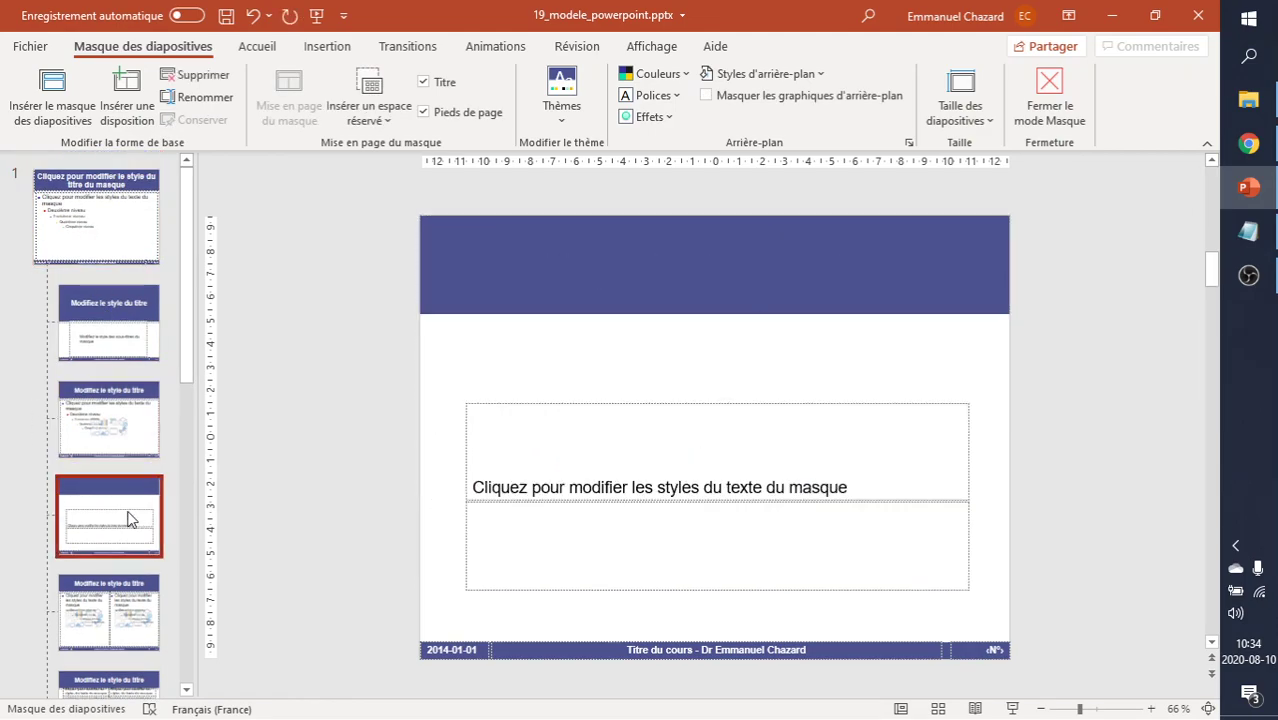
left_click(127, 613)
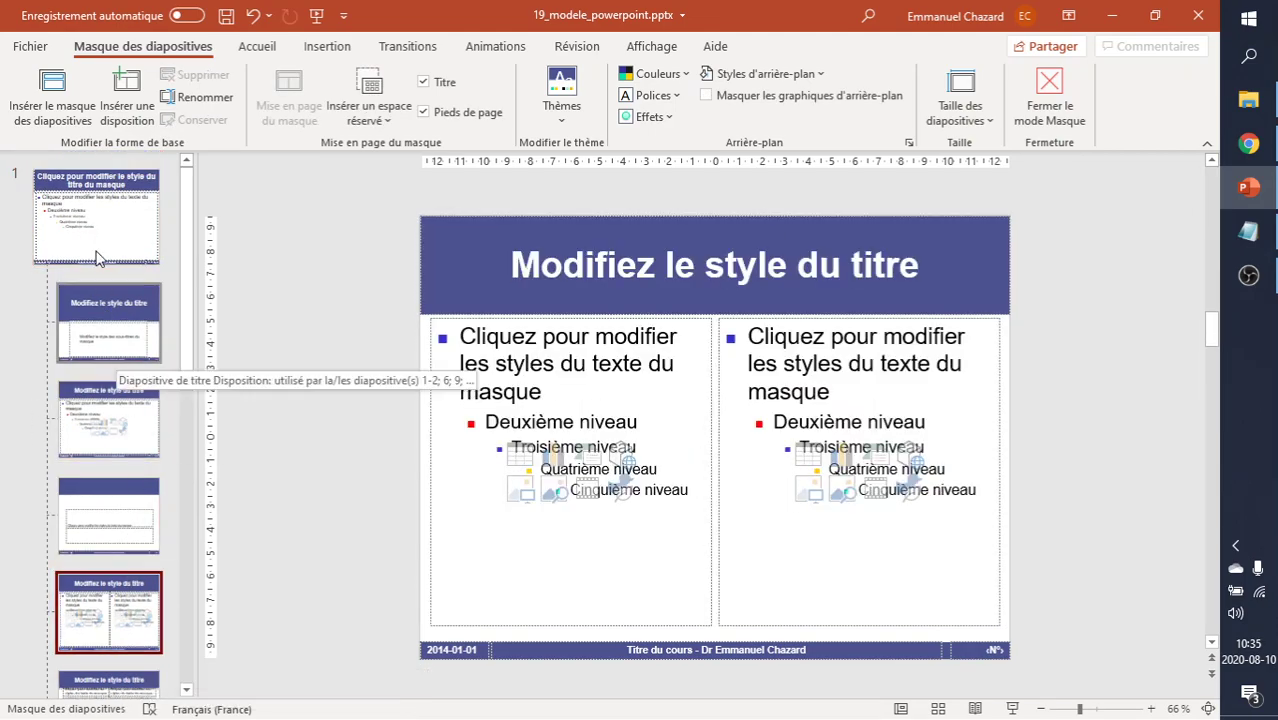
left_click(1040, 92)
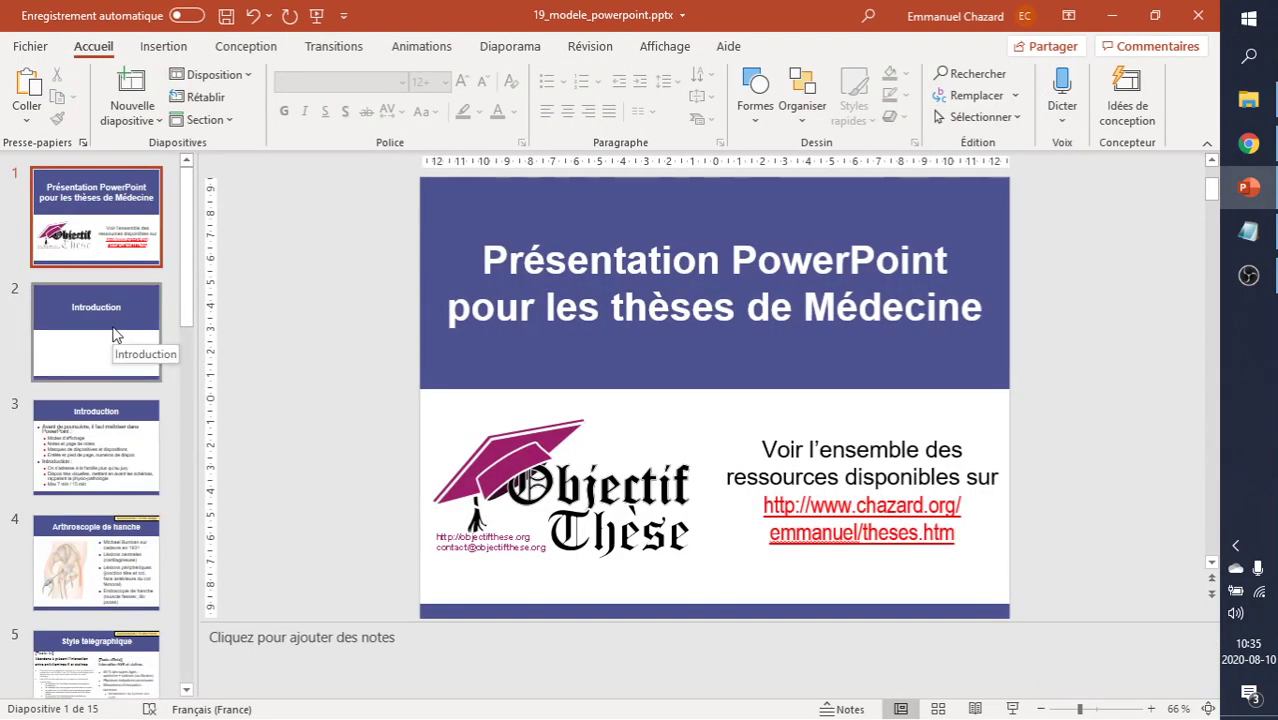
Step: Try the Title Slide layout, then the custom layout, on the Introduction slide
left_click(97, 483)
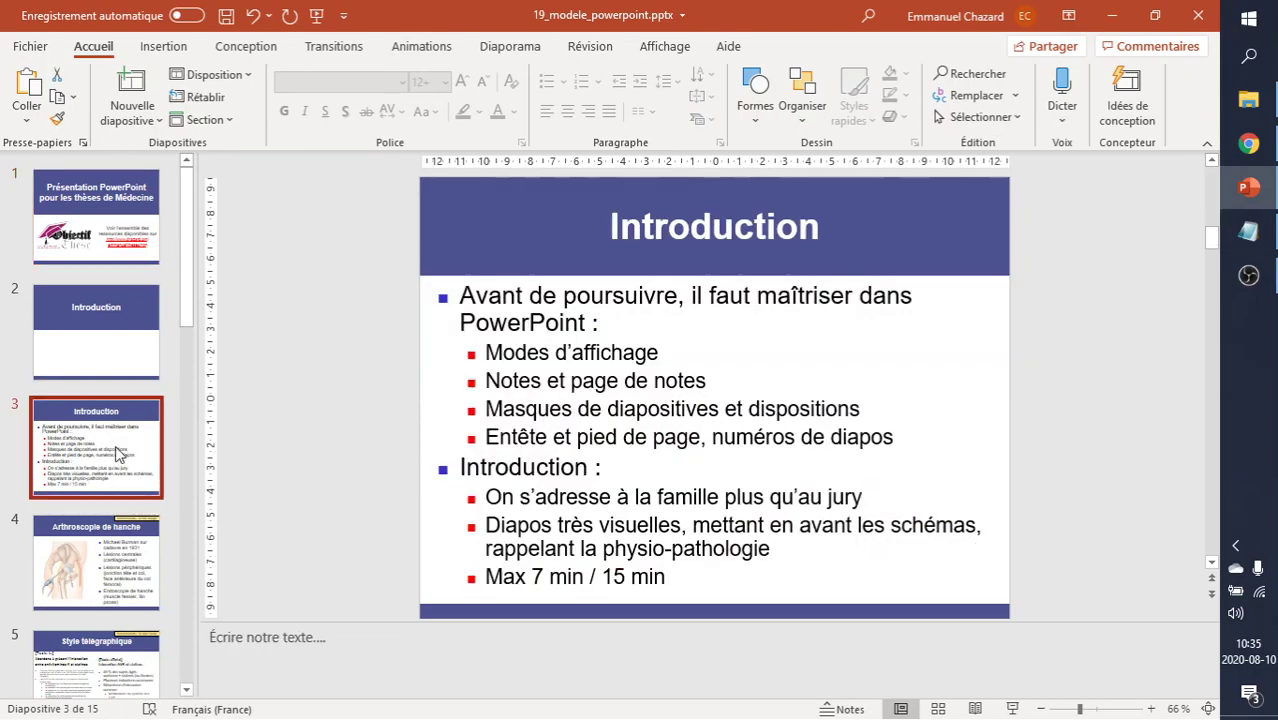
right_click(89, 429)
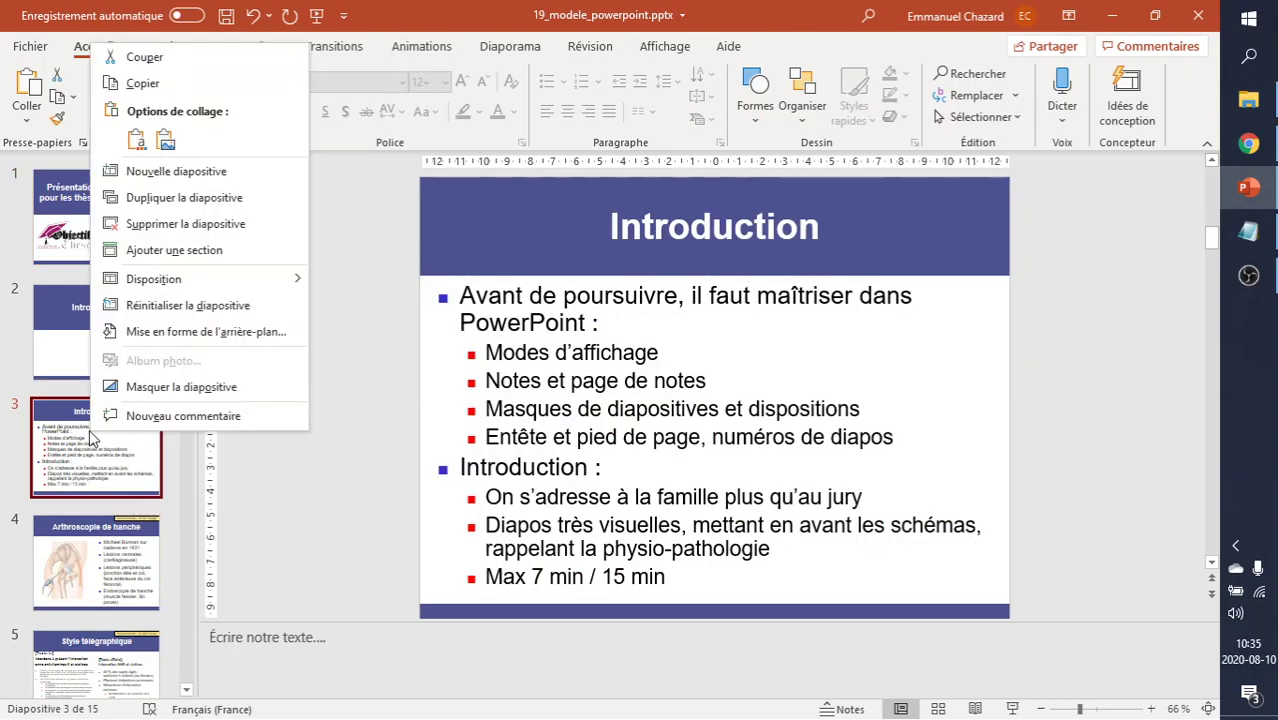
mouse_move(200, 279)
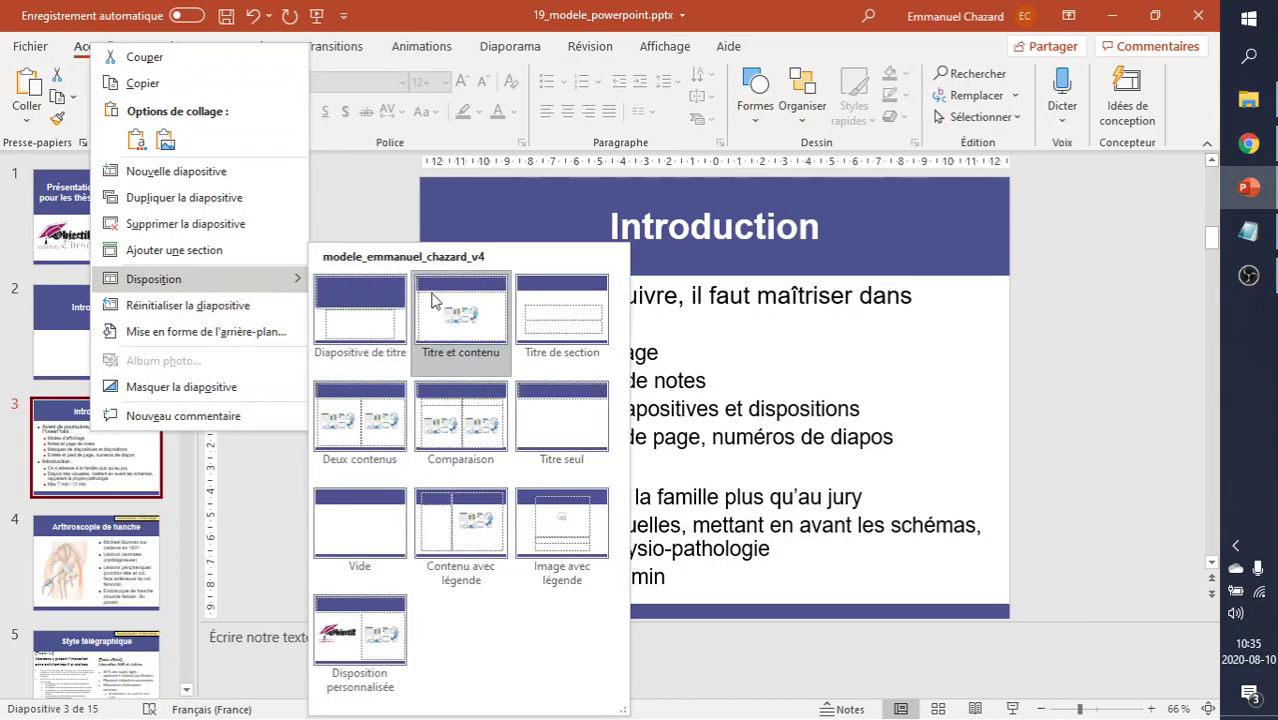
left_click(369, 316)
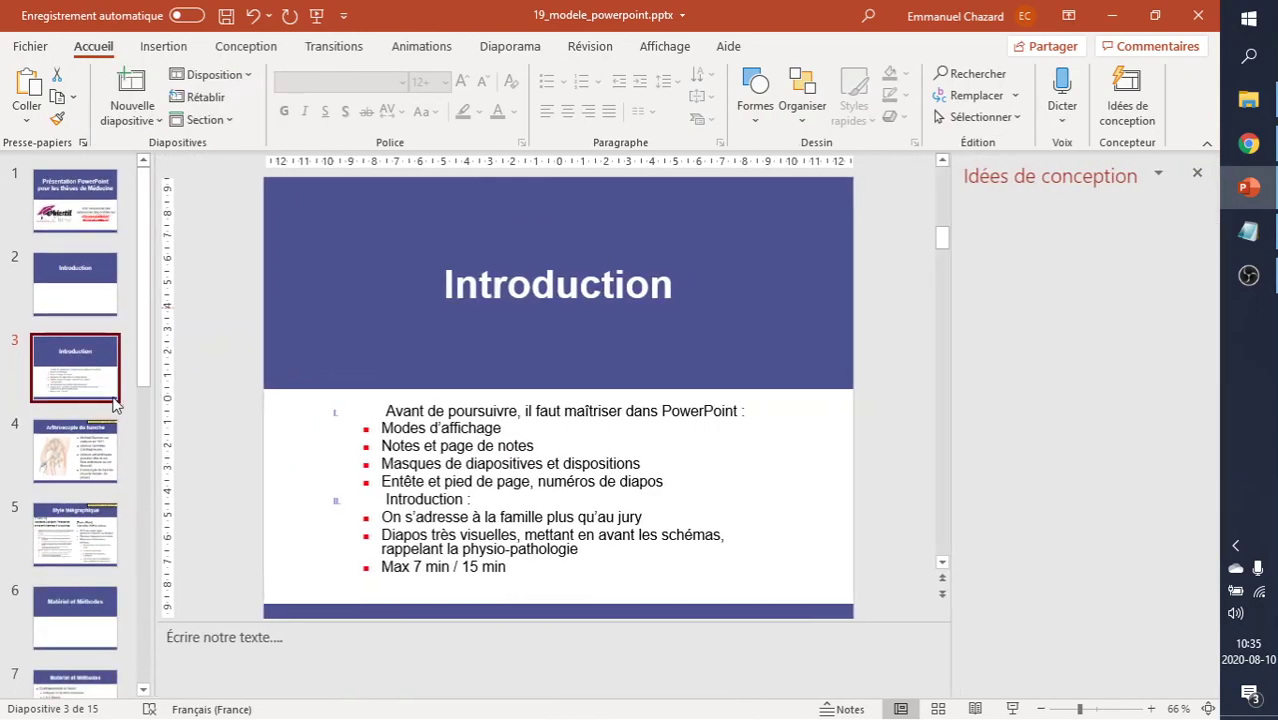
left_click(1197, 173)
right_click(72, 427)
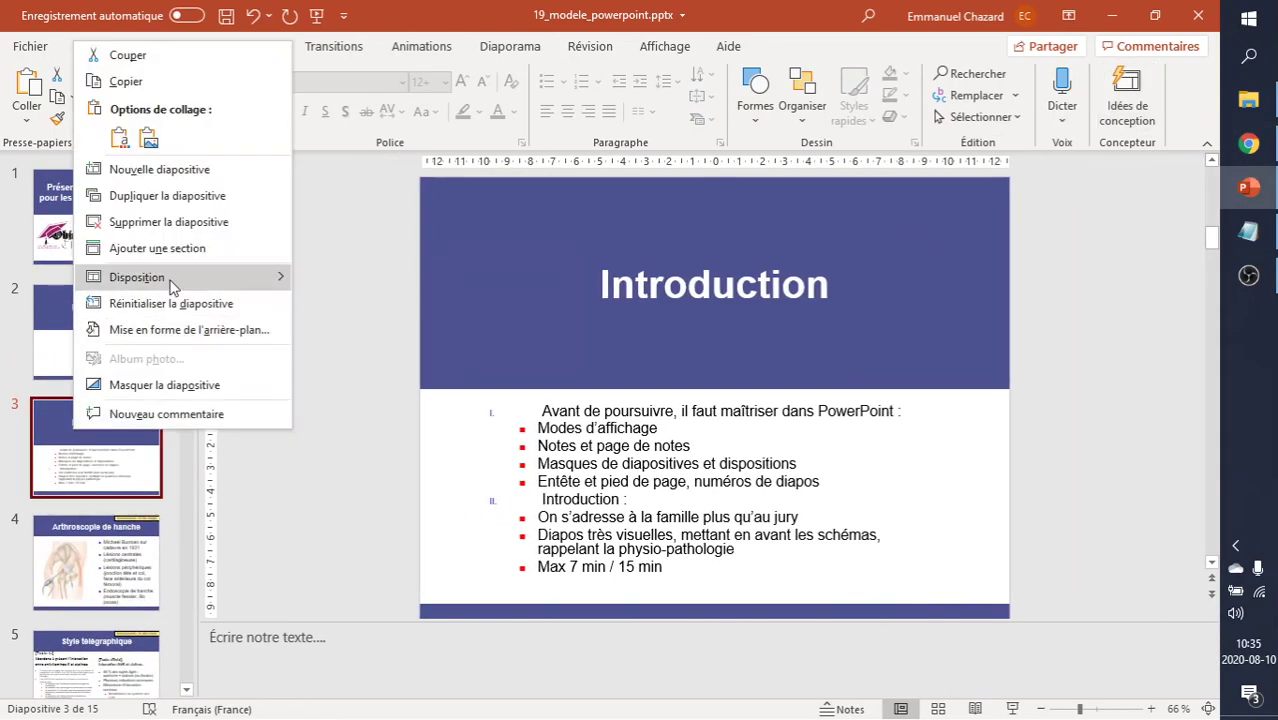
mouse_move(171, 283)
left_click(327, 632)
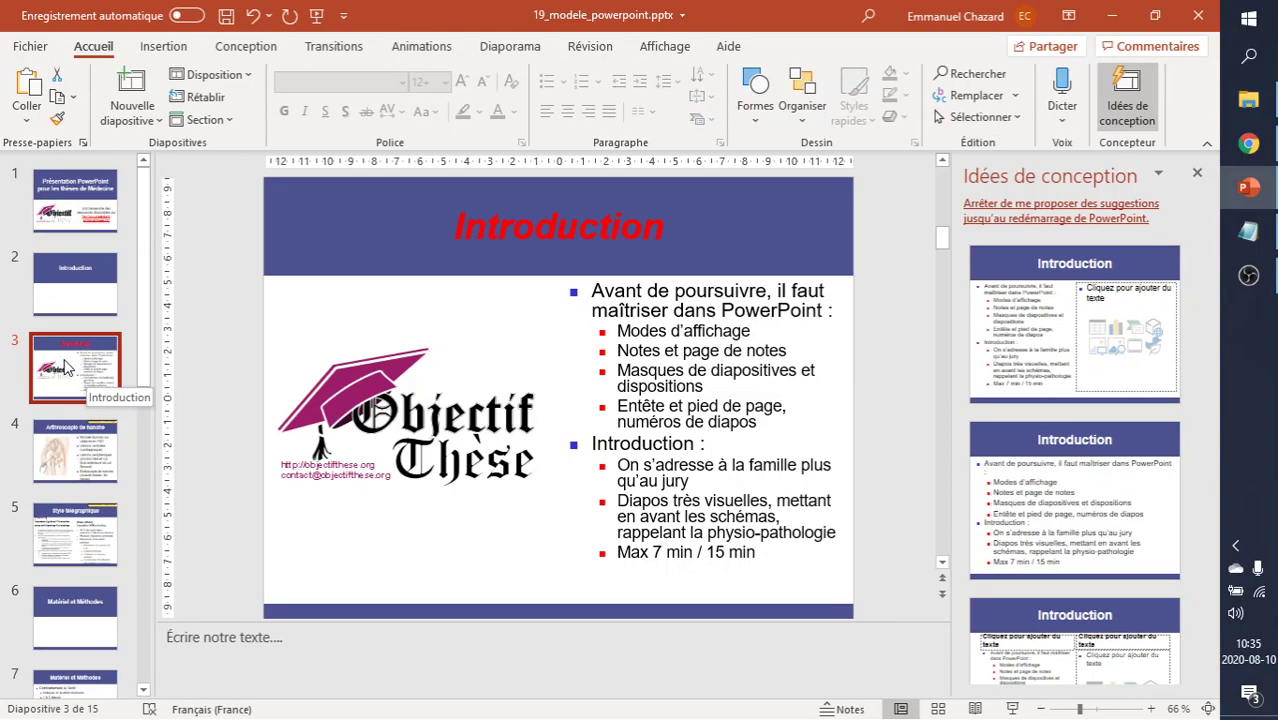
Step: Set the Introduction slide back to Title and Content and dismiss the design suggestions
right_click(65, 366)
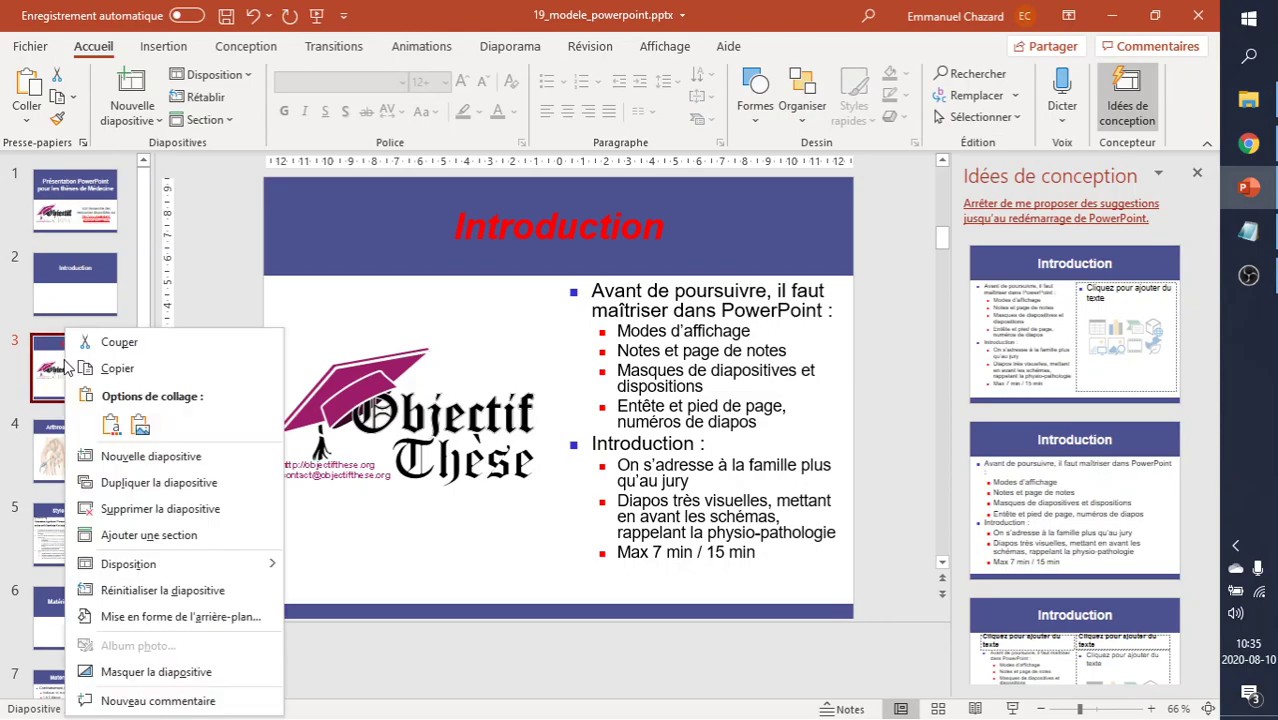
mouse_move(184, 572)
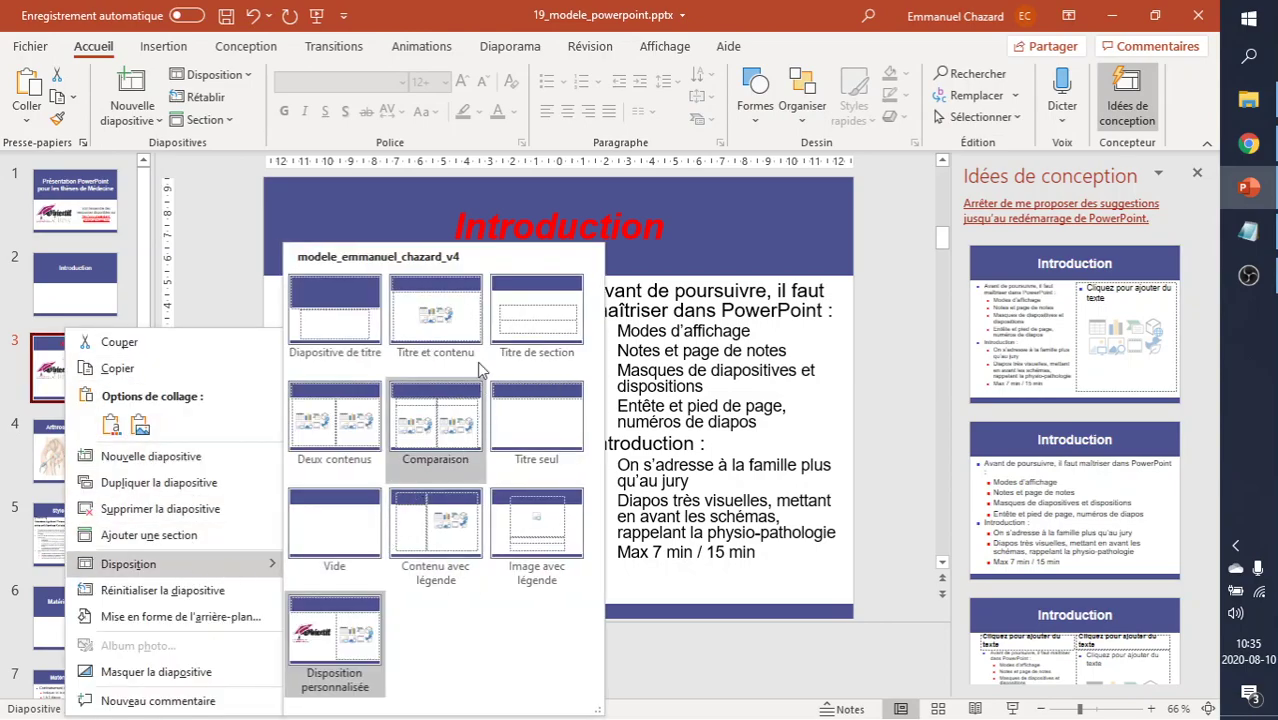
left_click(432, 316)
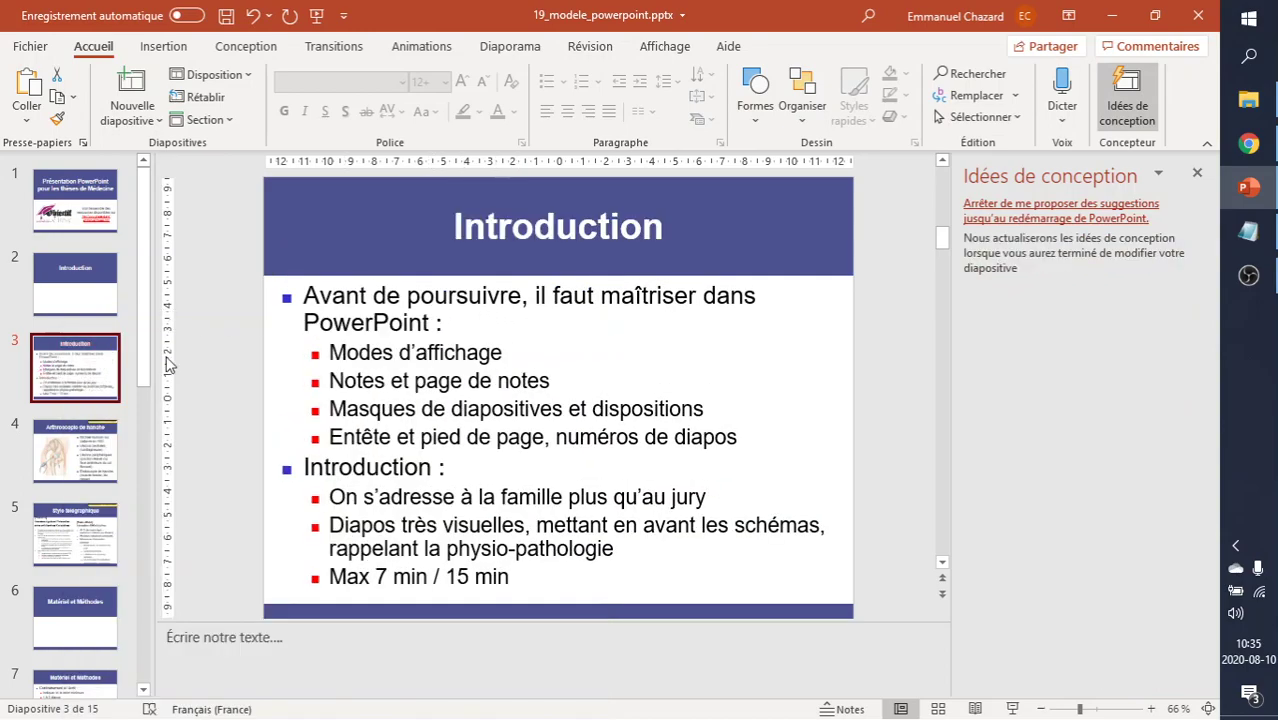
left_click(1197, 173)
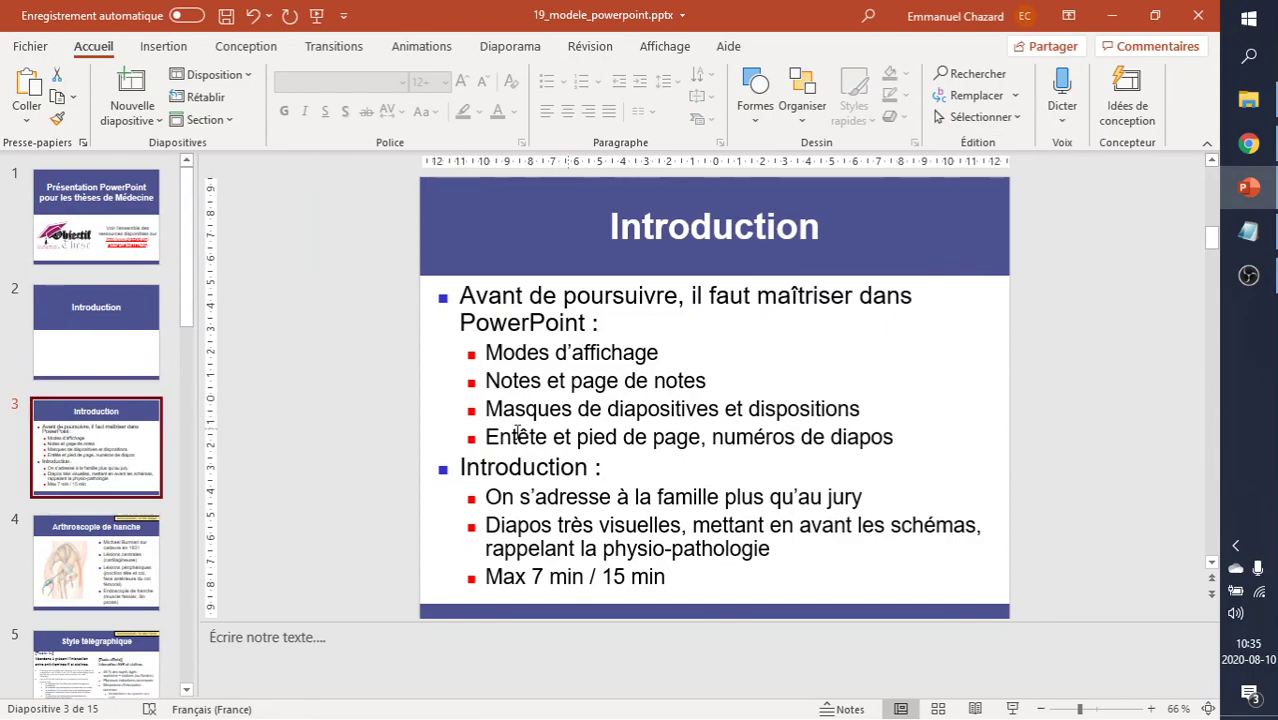
Step: Apply a fixed 2020-08-10 date, slide numbers and a 'Powerpoint - ' footer with the author's name to all slides
left_click(487, 437)
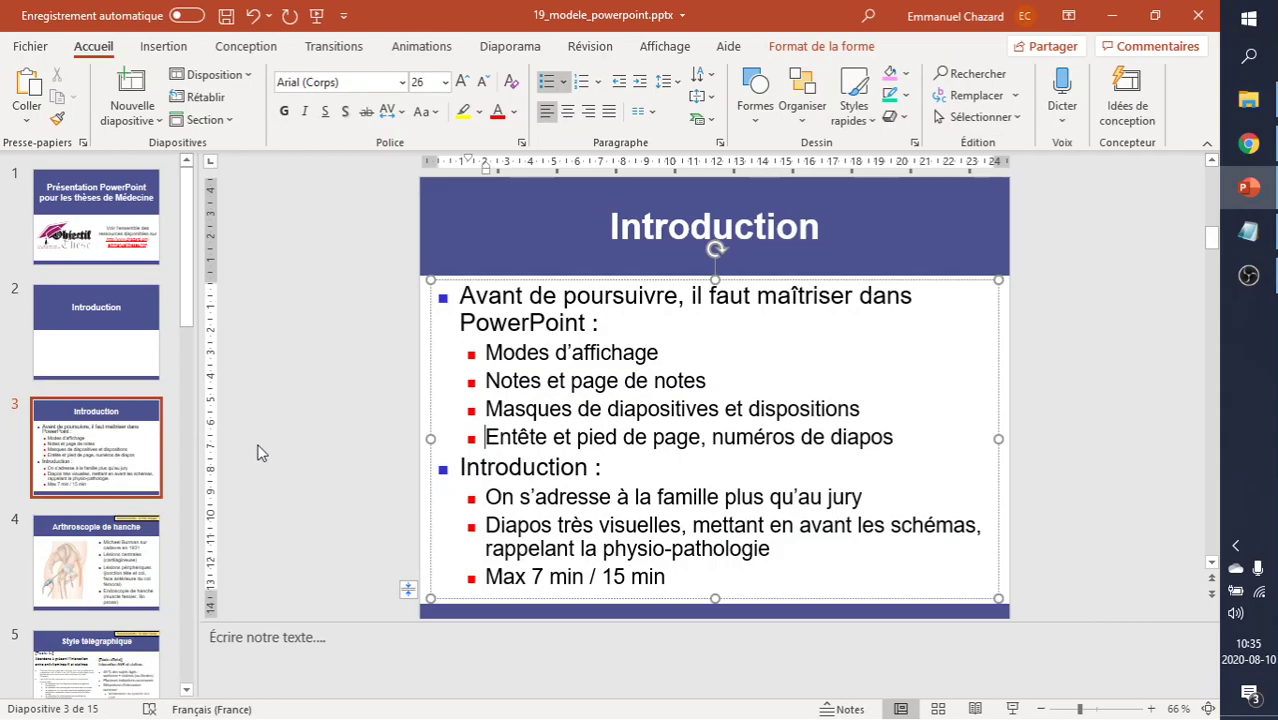
left_click(163, 46)
left_click(879, 95)
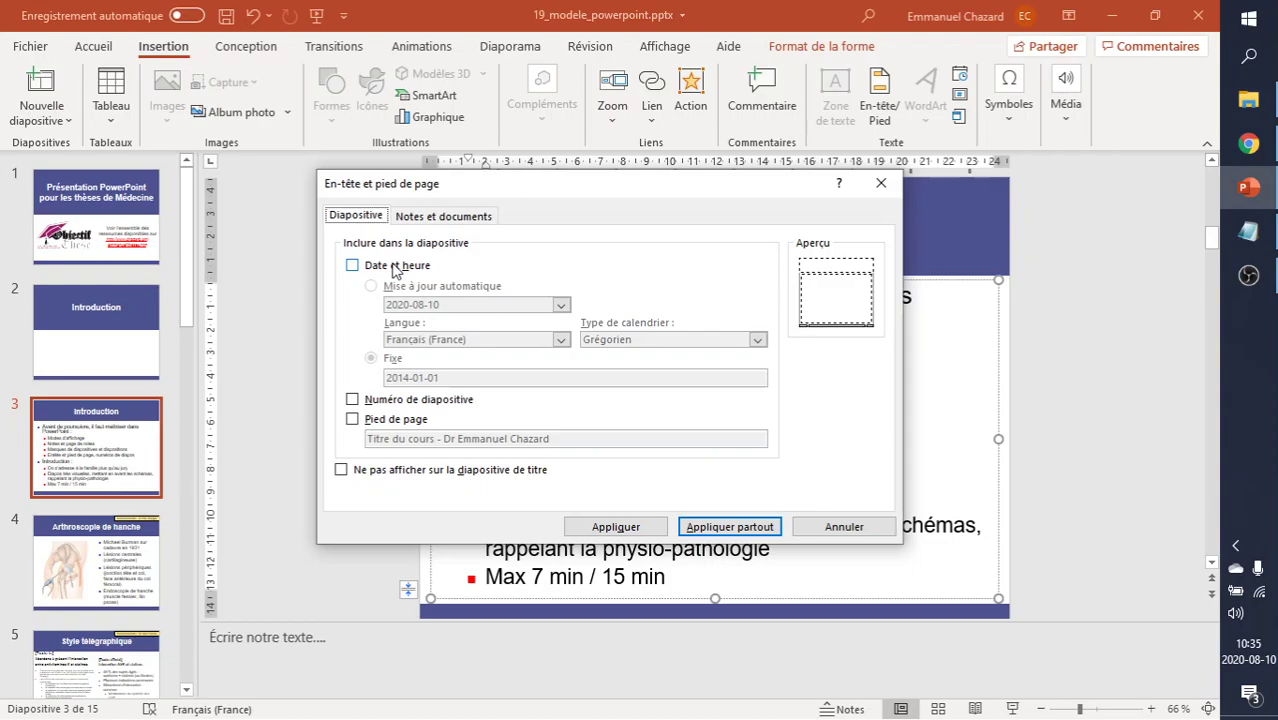
left_click(396, 267)
left_click_drag(440, 377, 302, 374)
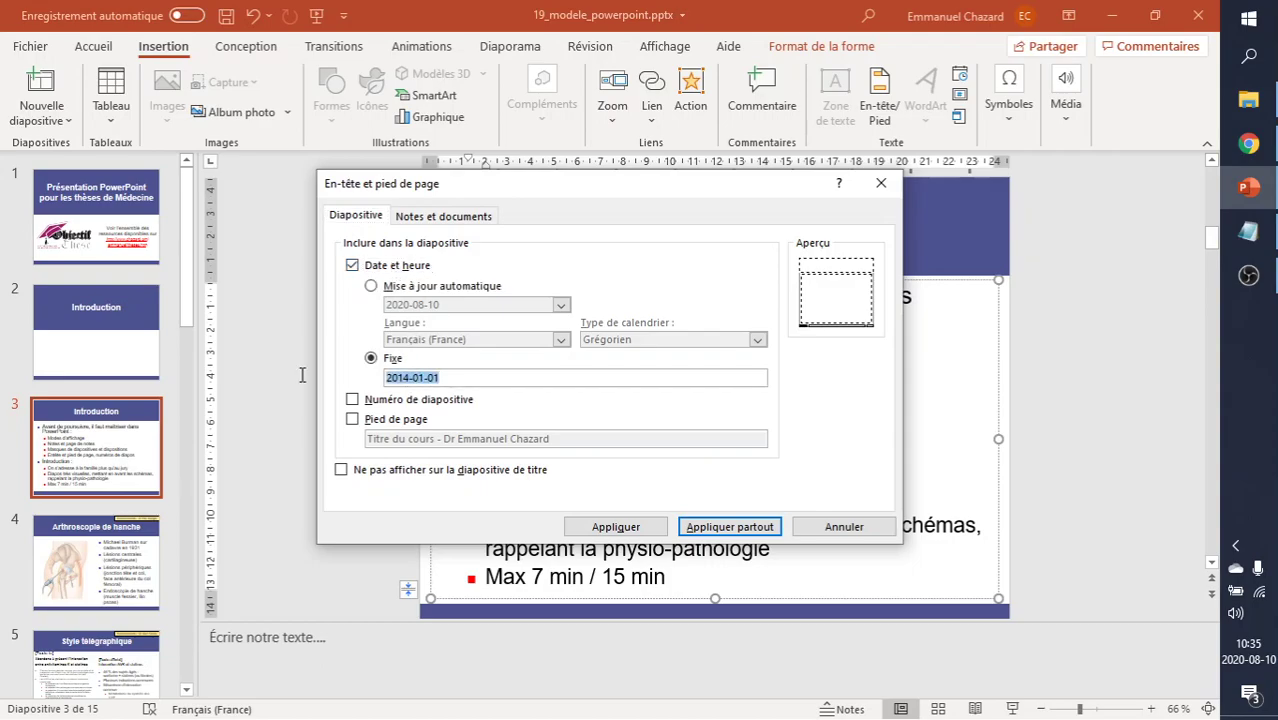
type("2020")
left_click(416, 400)
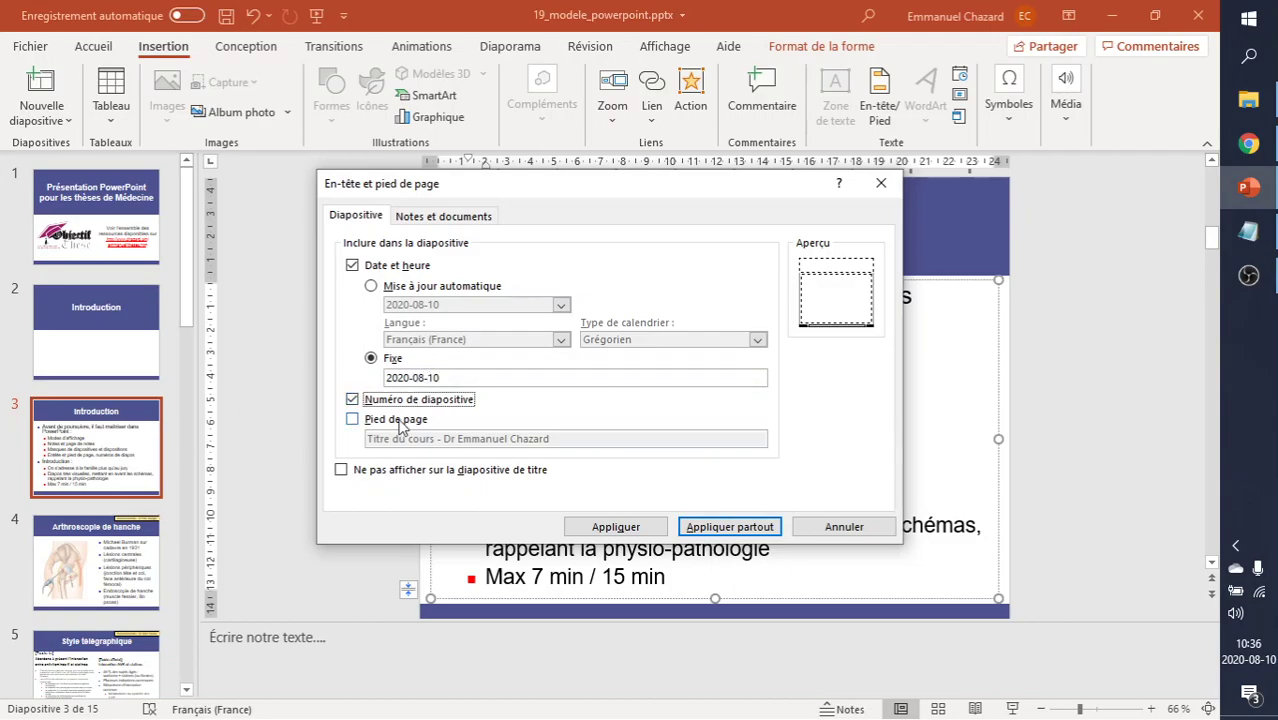
left_click(403, 420)
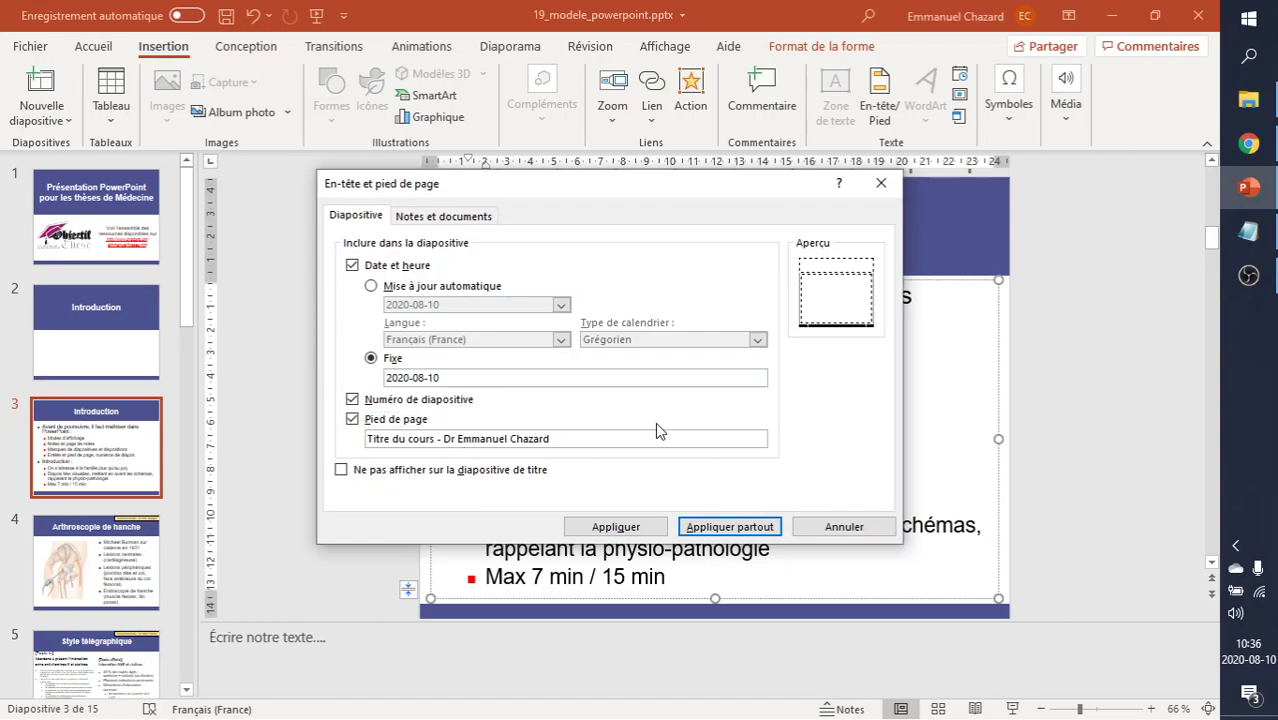
key("shift+Home")
key("BackSpace")
type("Pow")
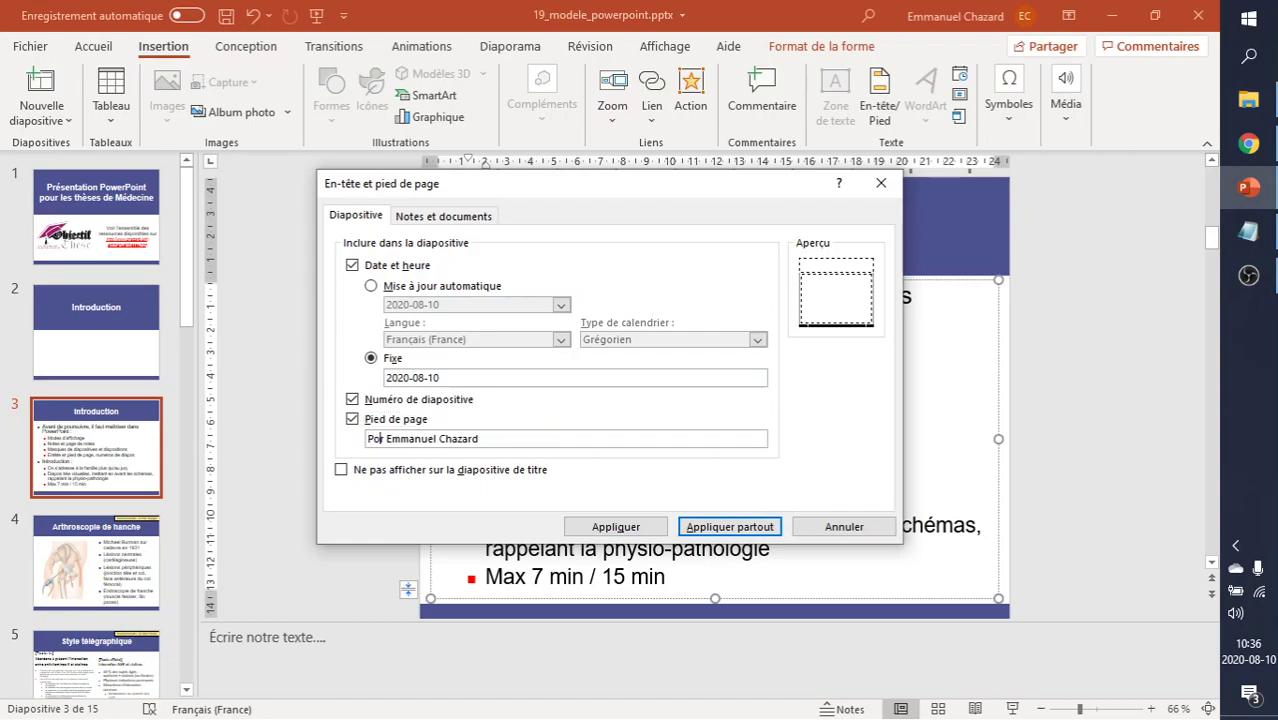
type("erpoint - ")
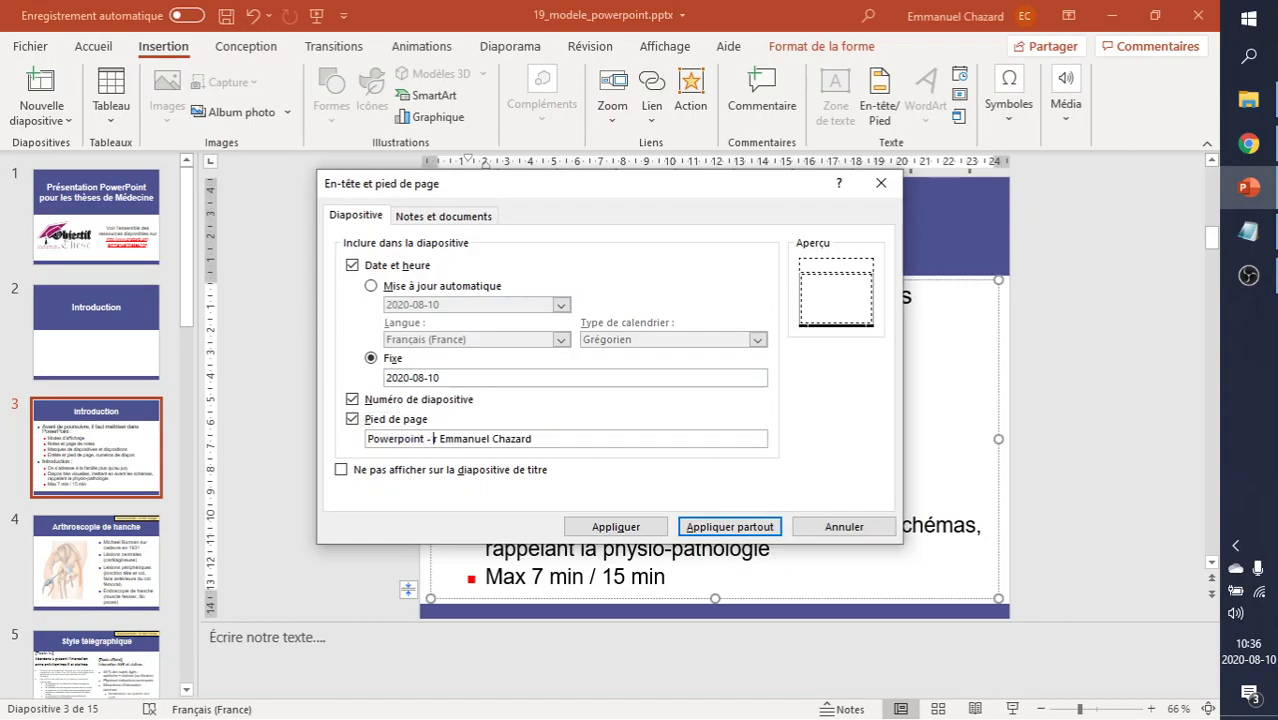
type("Pr")
left_click(765, 526)
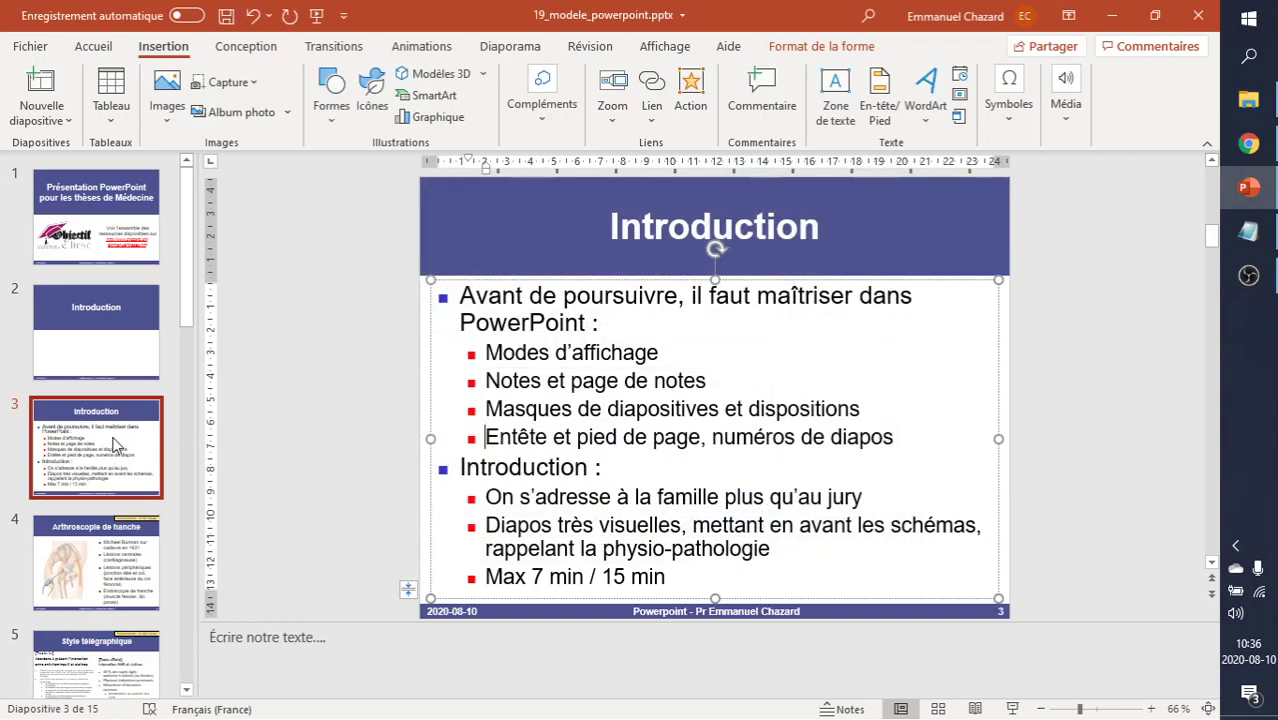
right_click(105, 445)
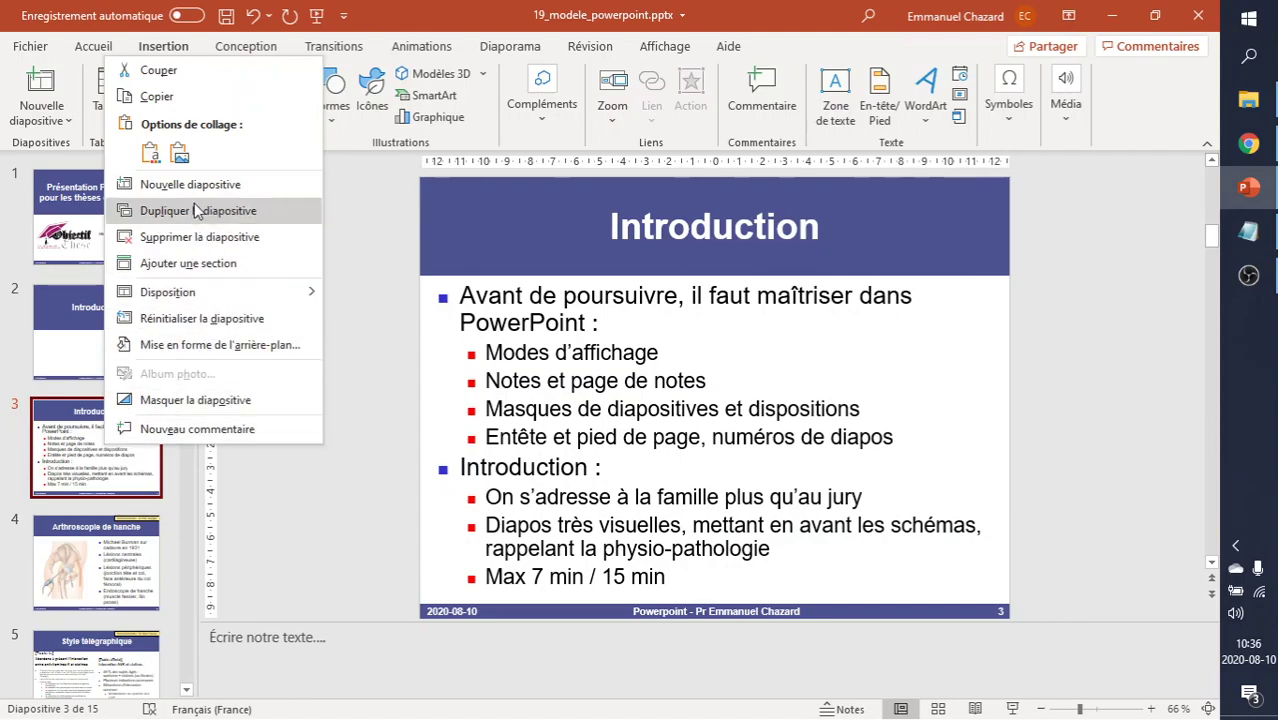
left_click(185, 184)
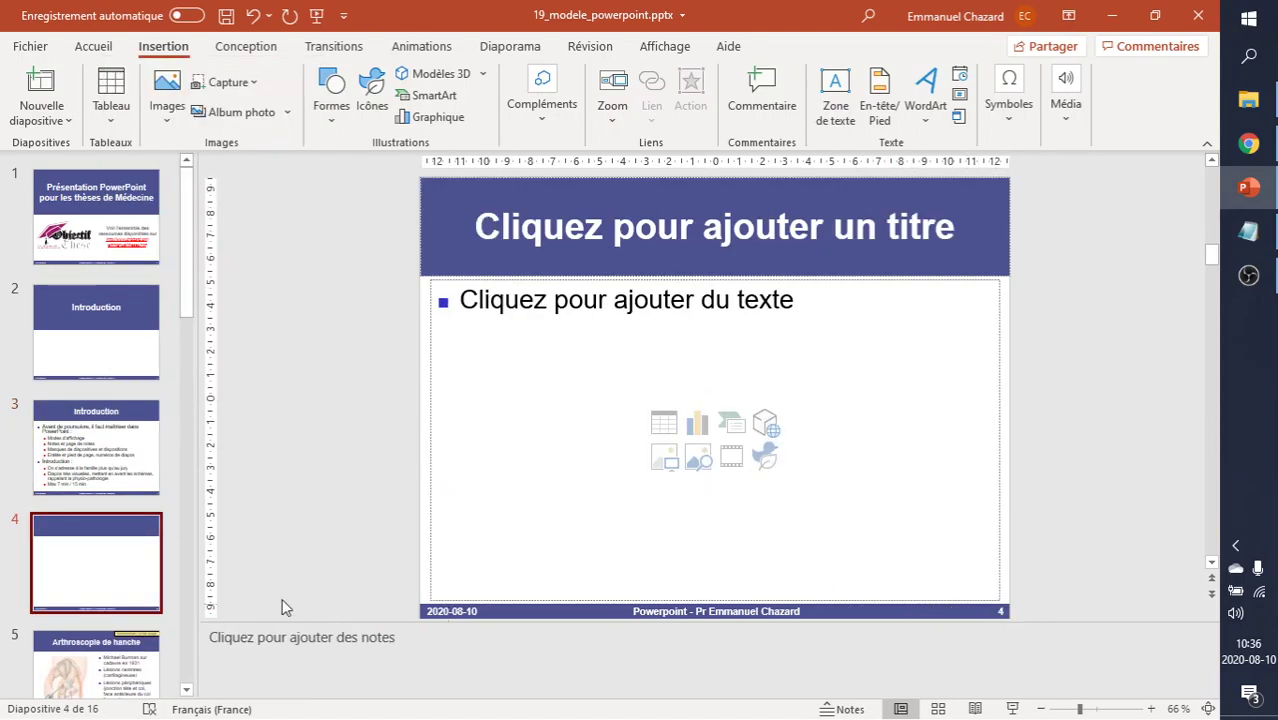
right_click(81, 577)
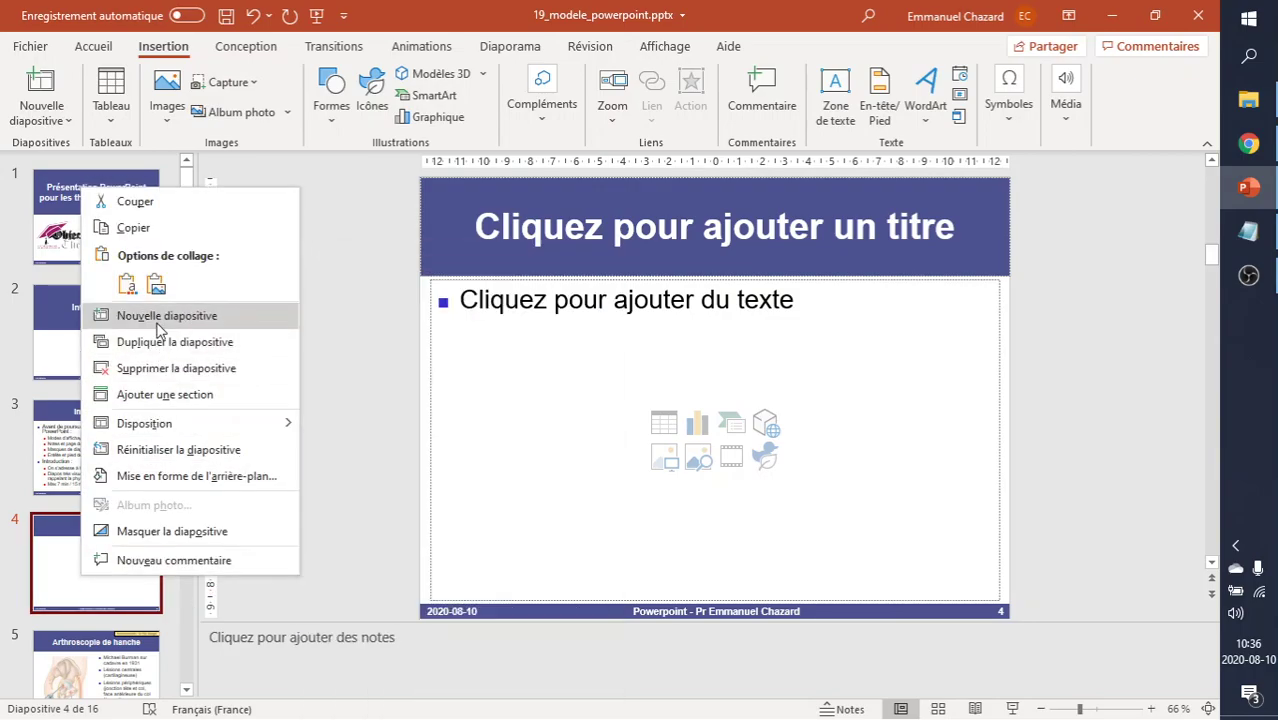
left_click(143, 370)
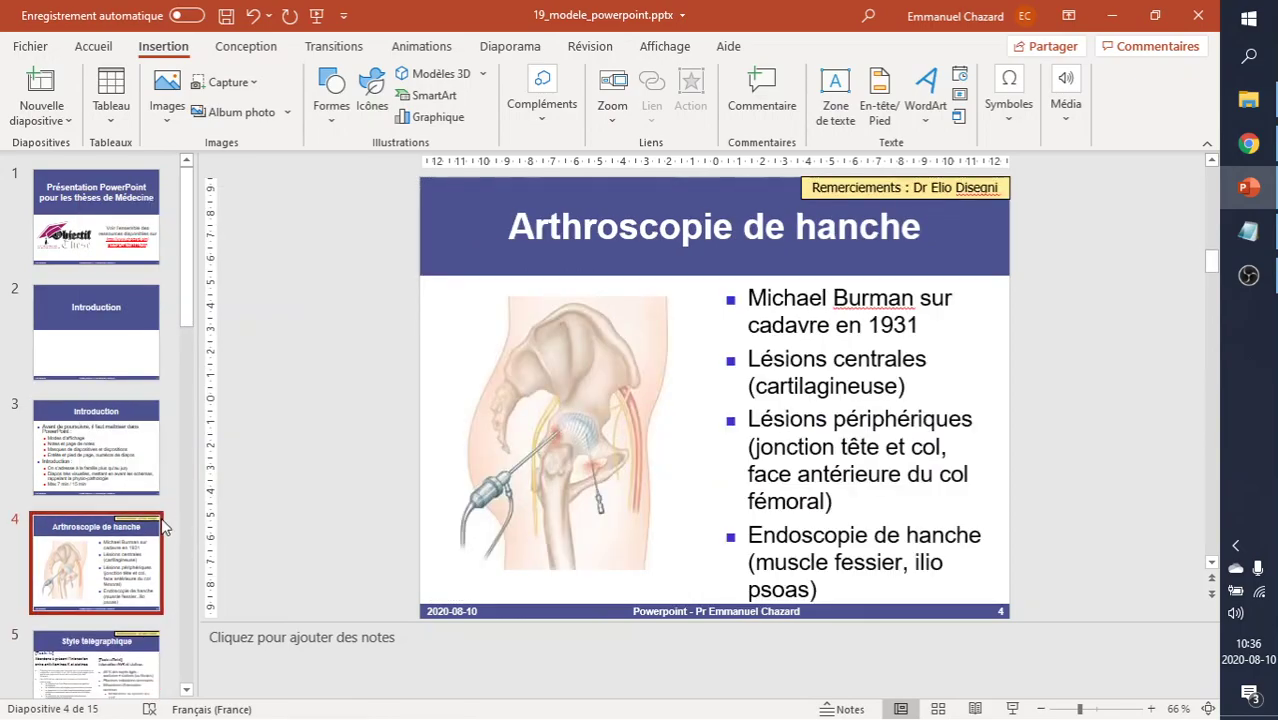
left_click(125, 428)
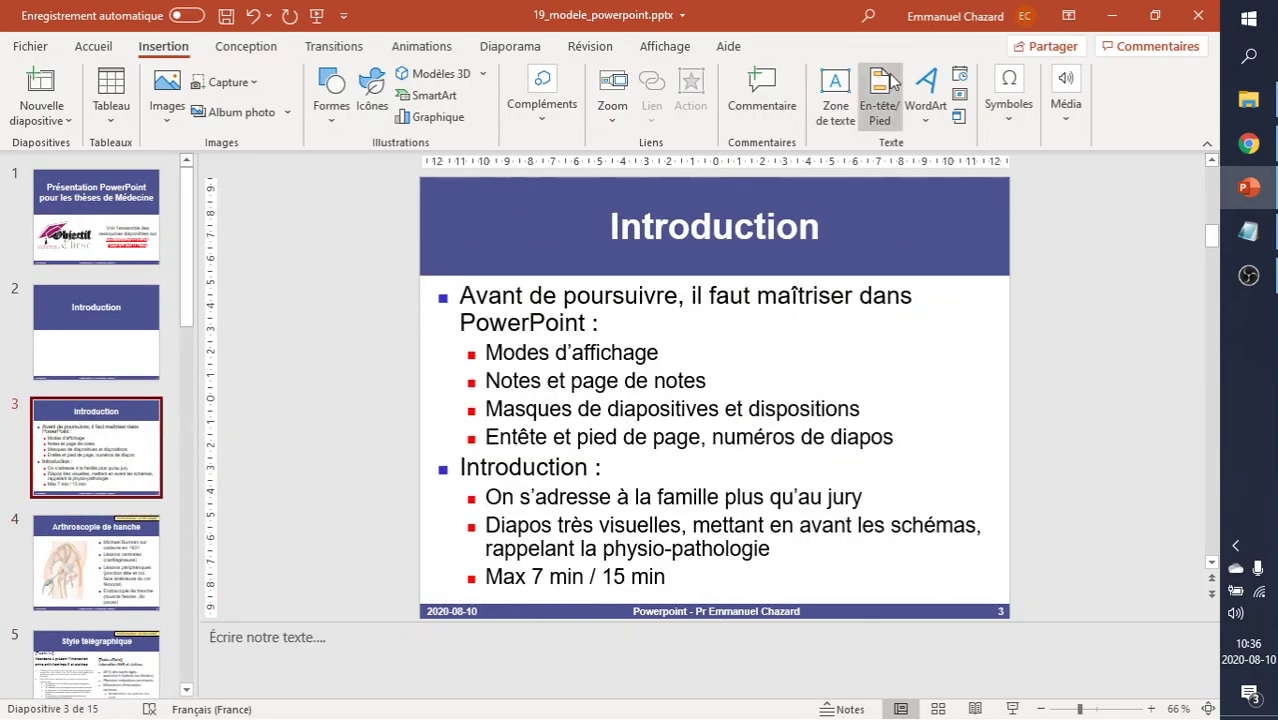
Step: In the slide master, colour the date and slide-number placeholders red, then close Master view
left_click(657, 48)
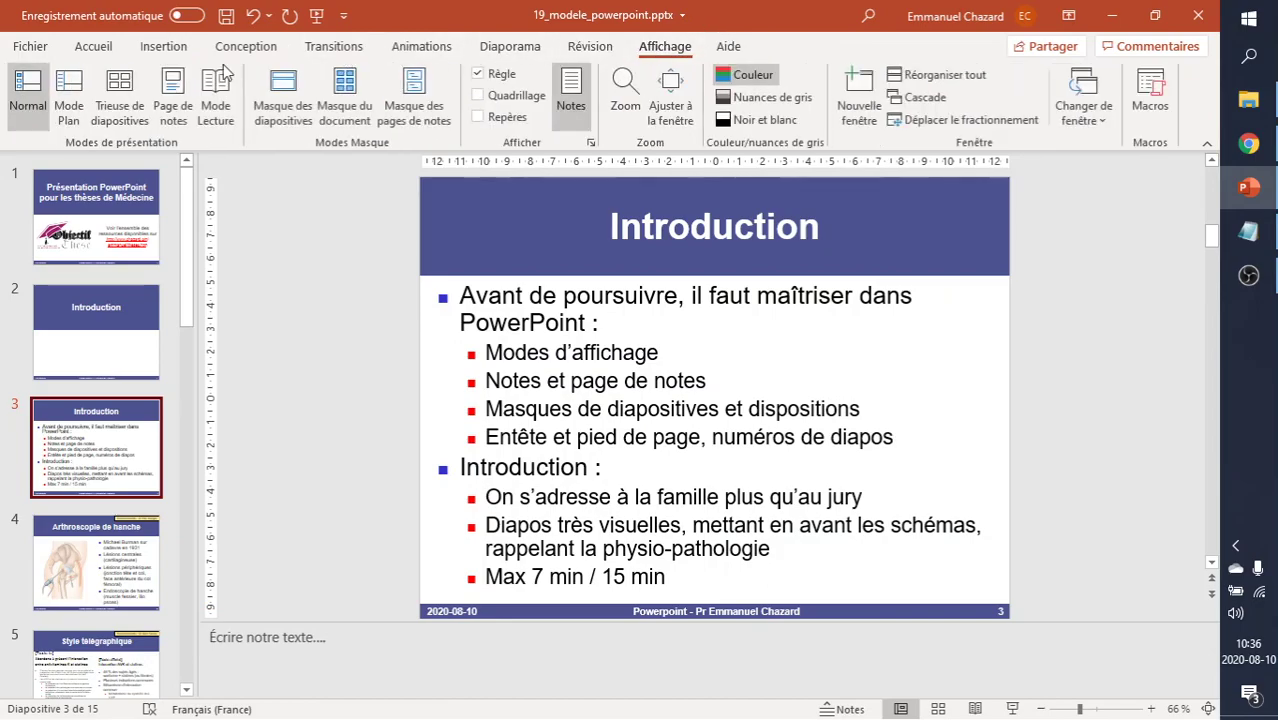
left_click(284, 88)
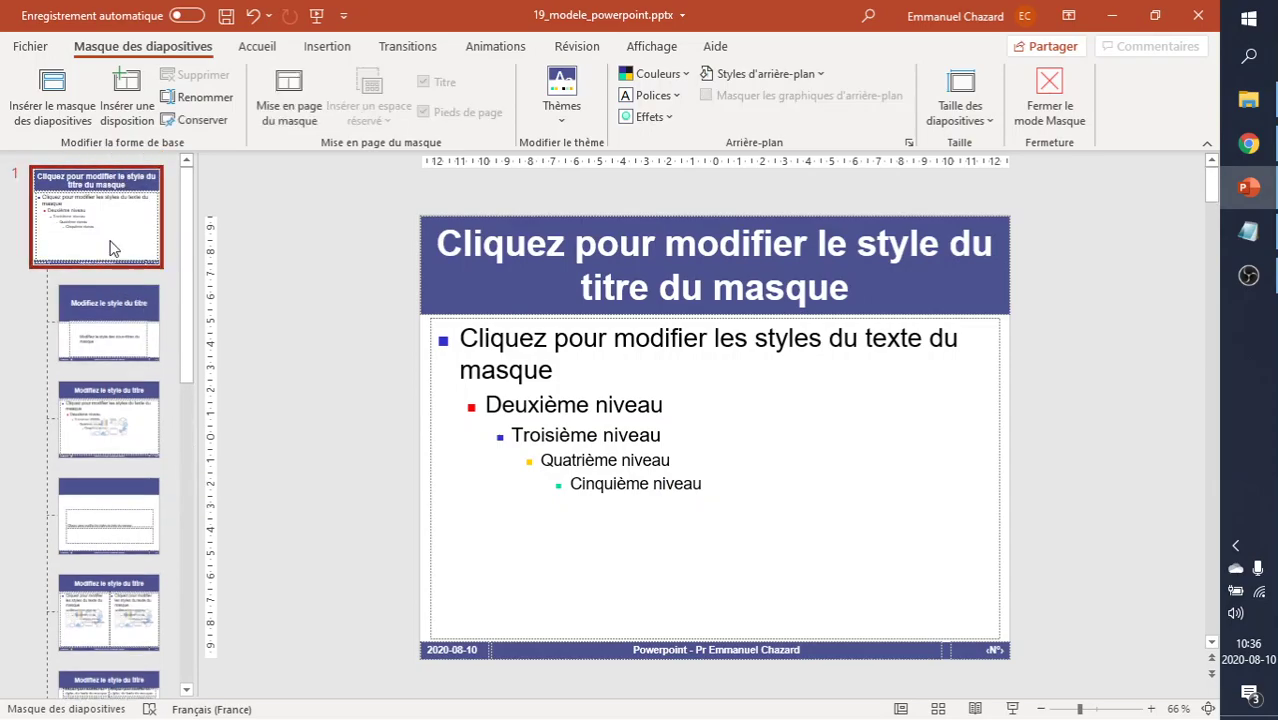
left_click(466, 653)
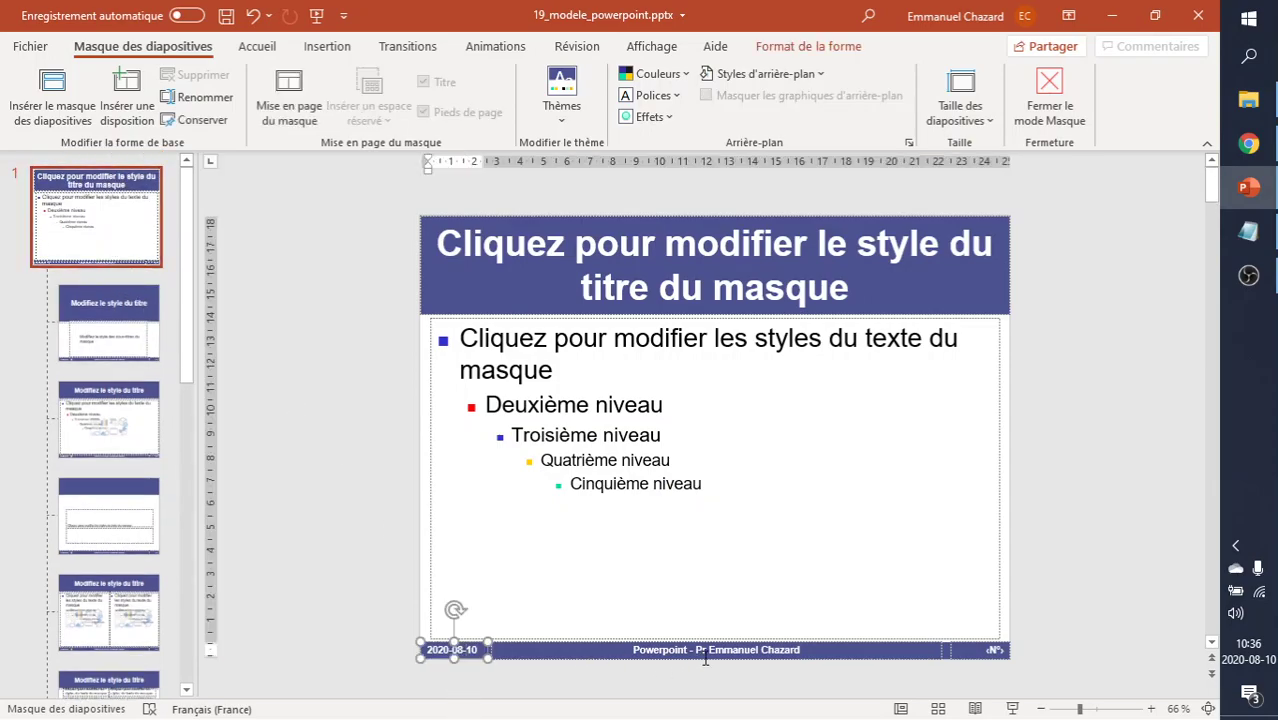
left_click(993, 652)
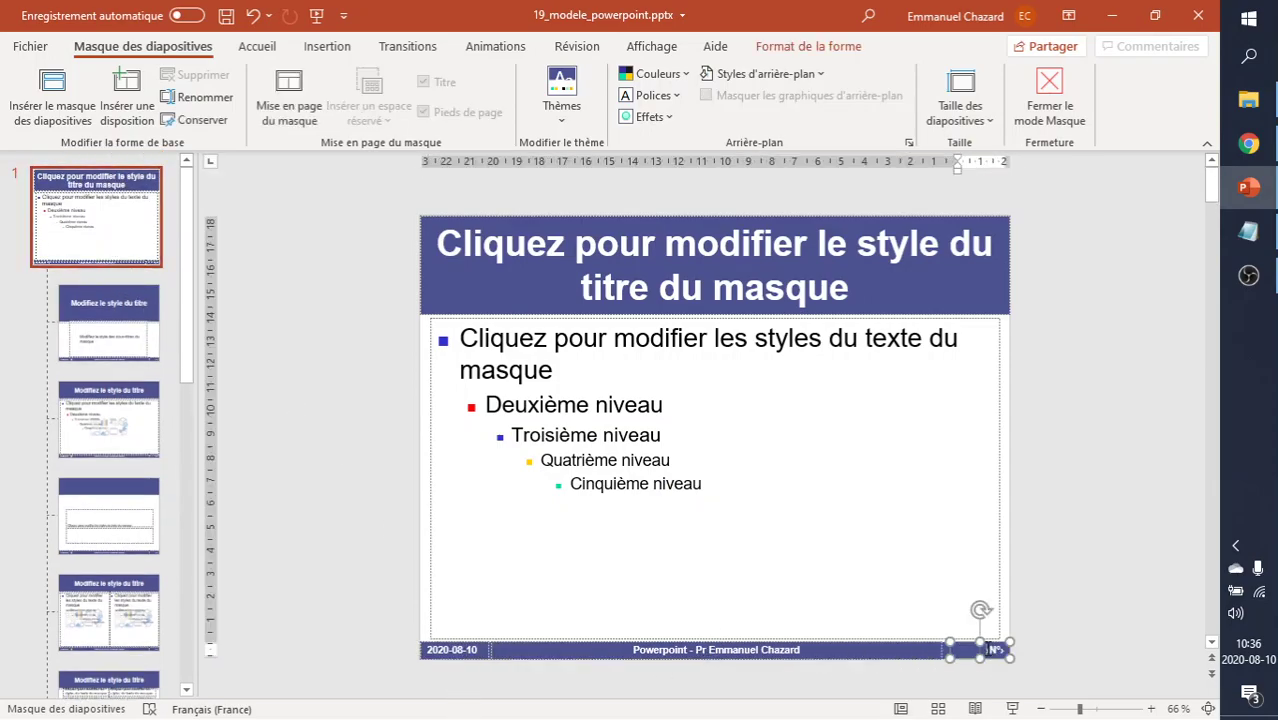
left_click(455, 650, "shift")
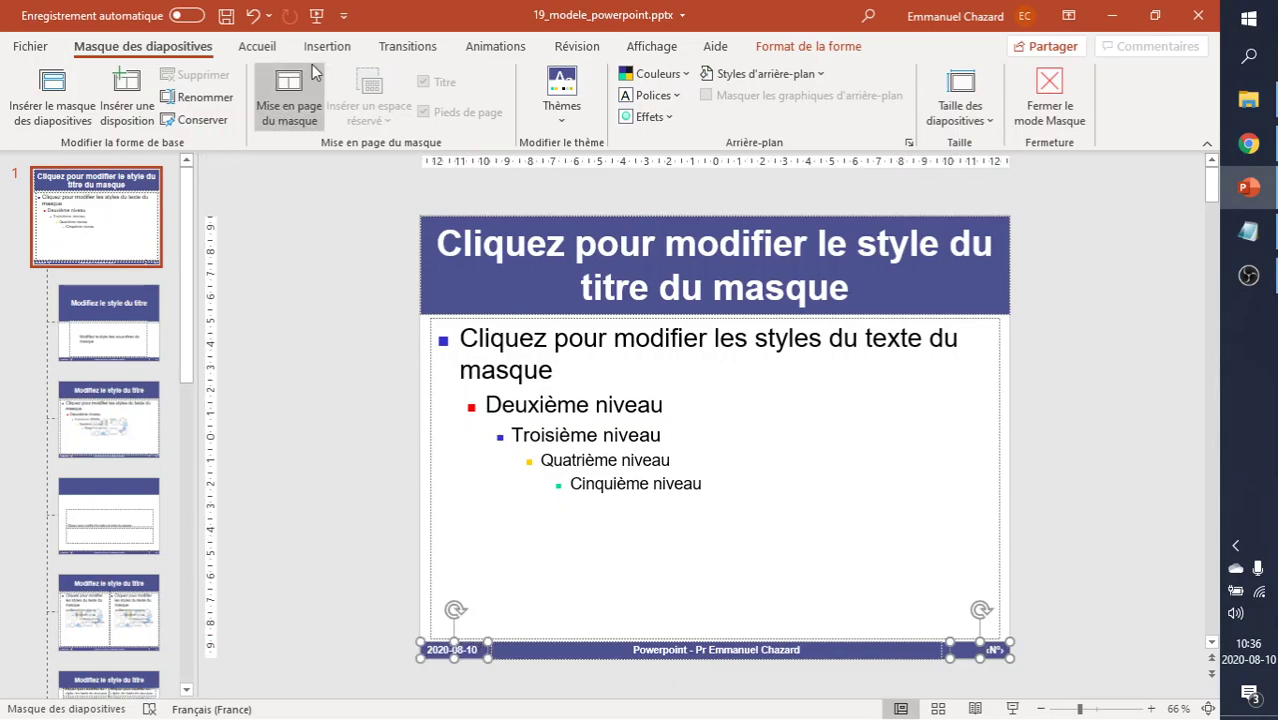
left_click(274, 52)
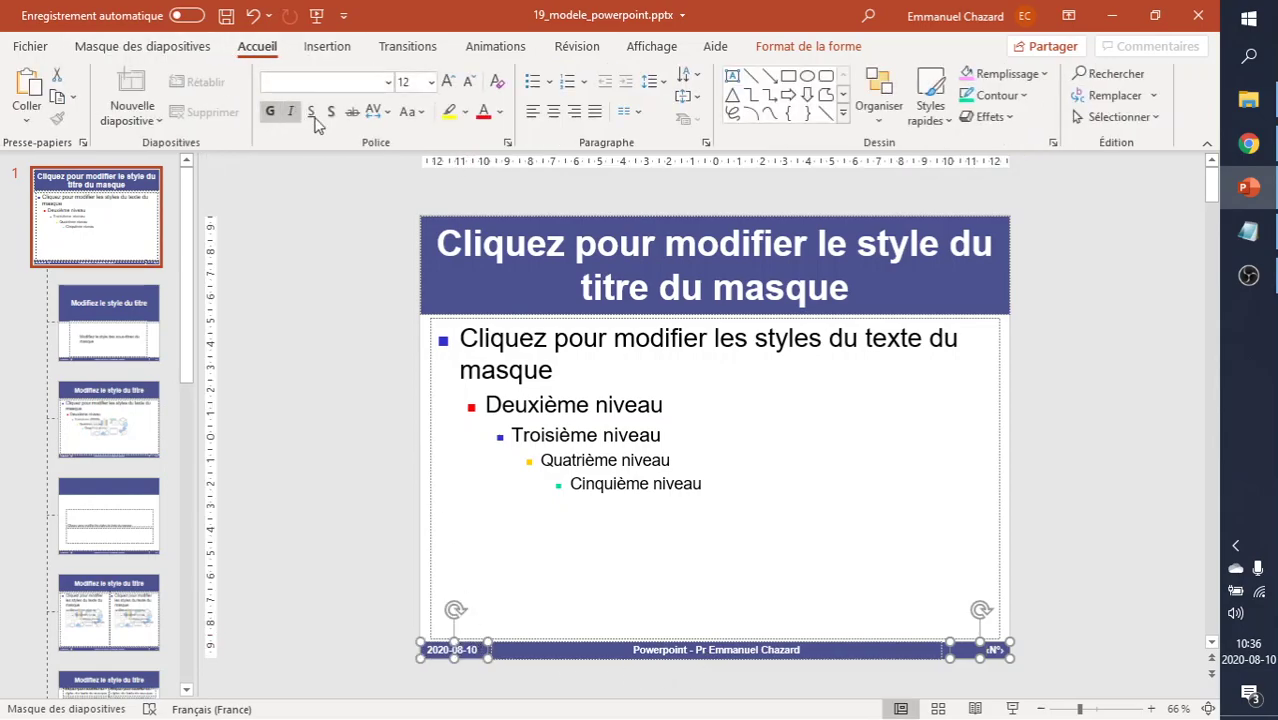
left_click(481, 111)
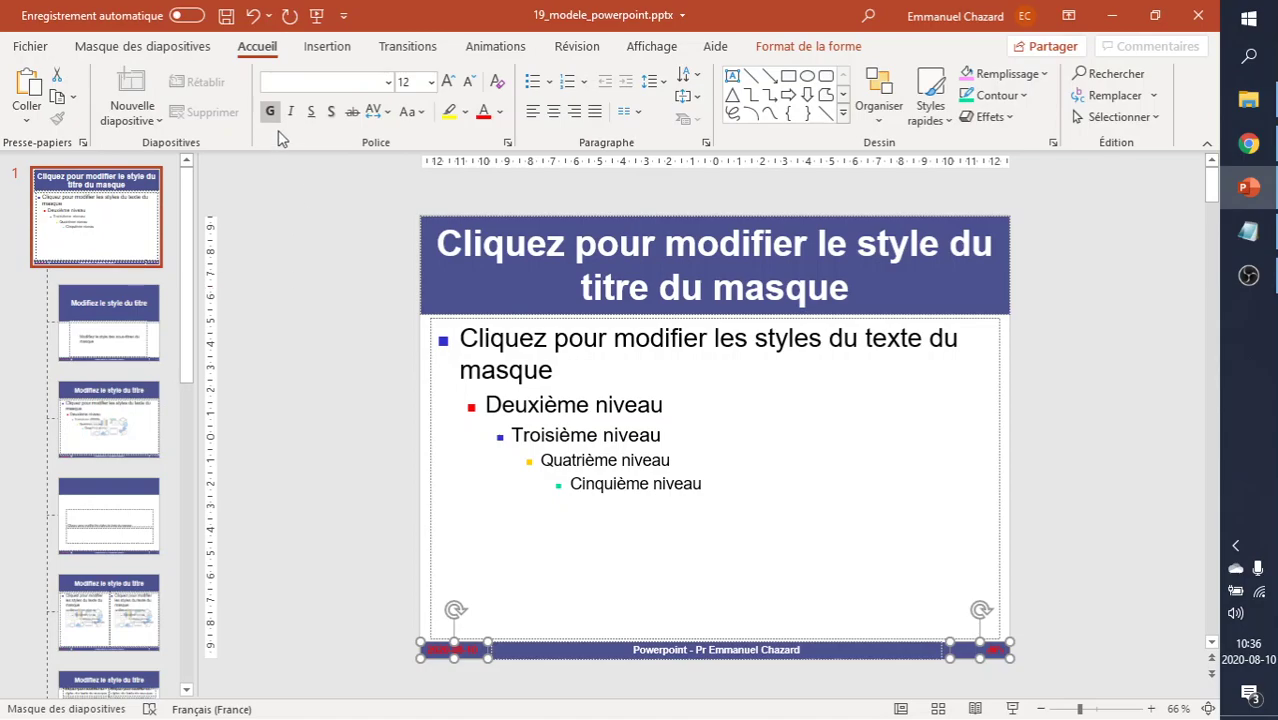
left_click(302, 338)
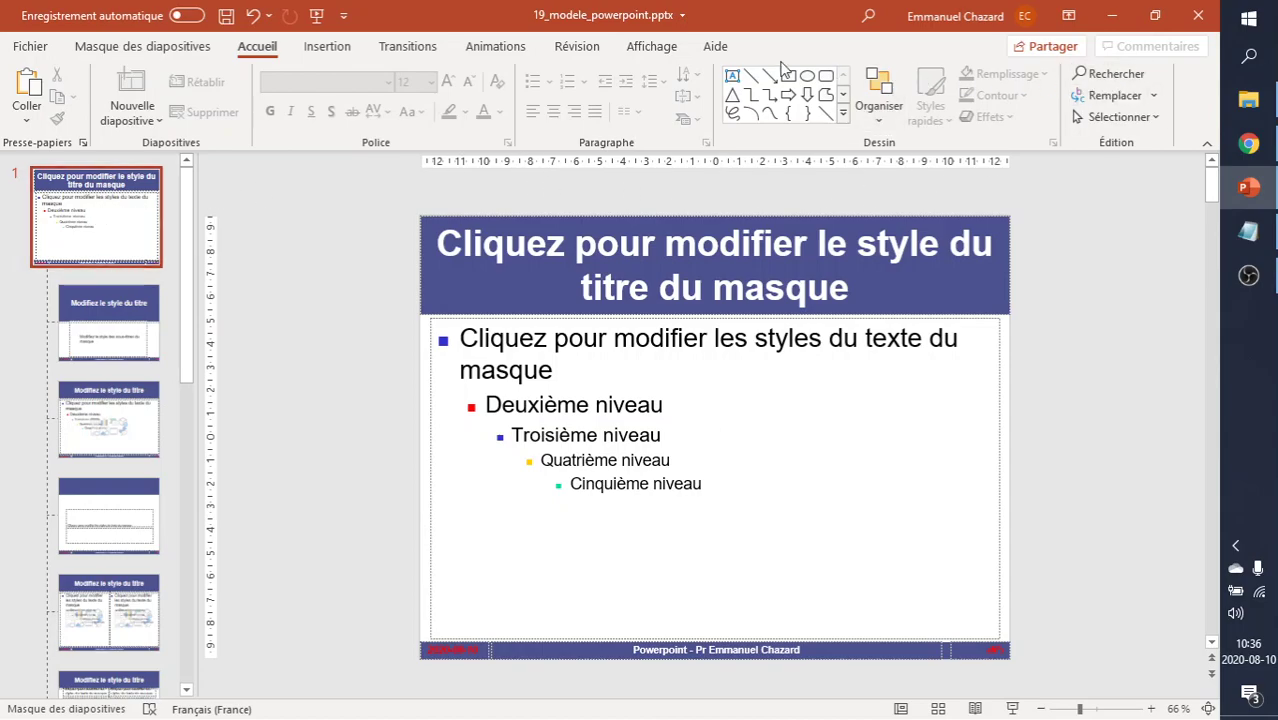
left_click(653, 46)
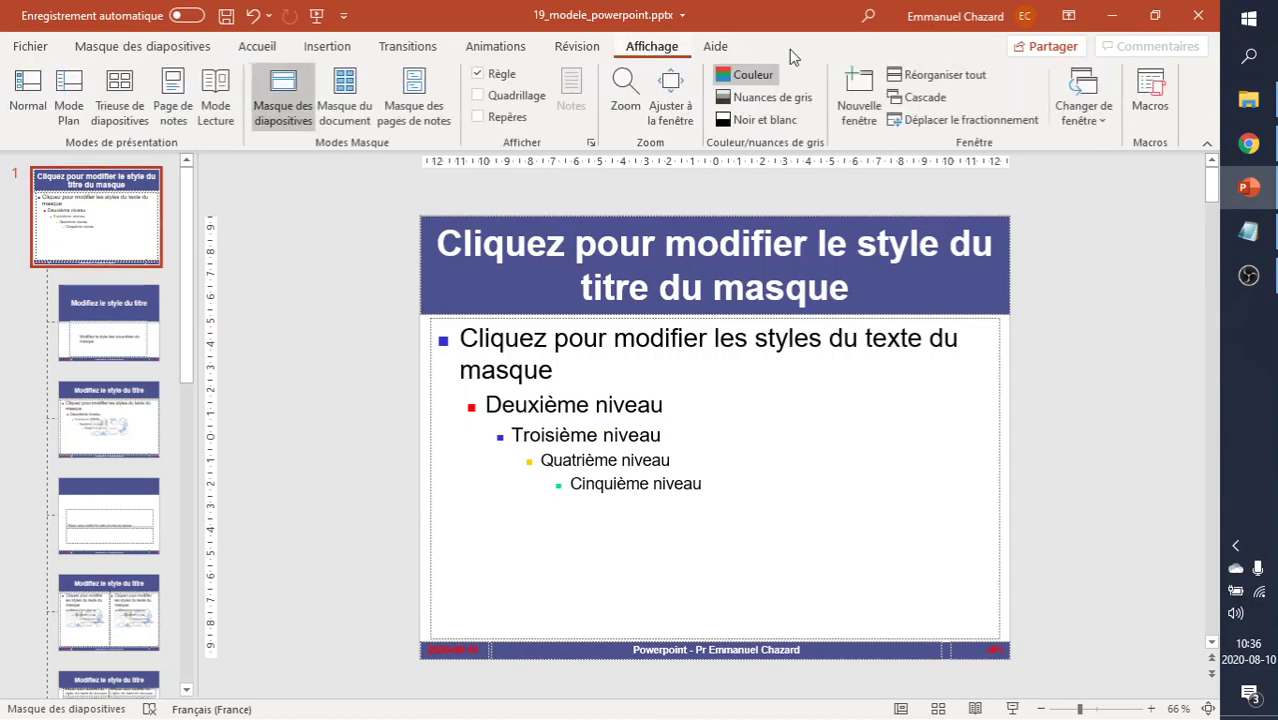
left_click(145, 50)
left_click(1057, 95)
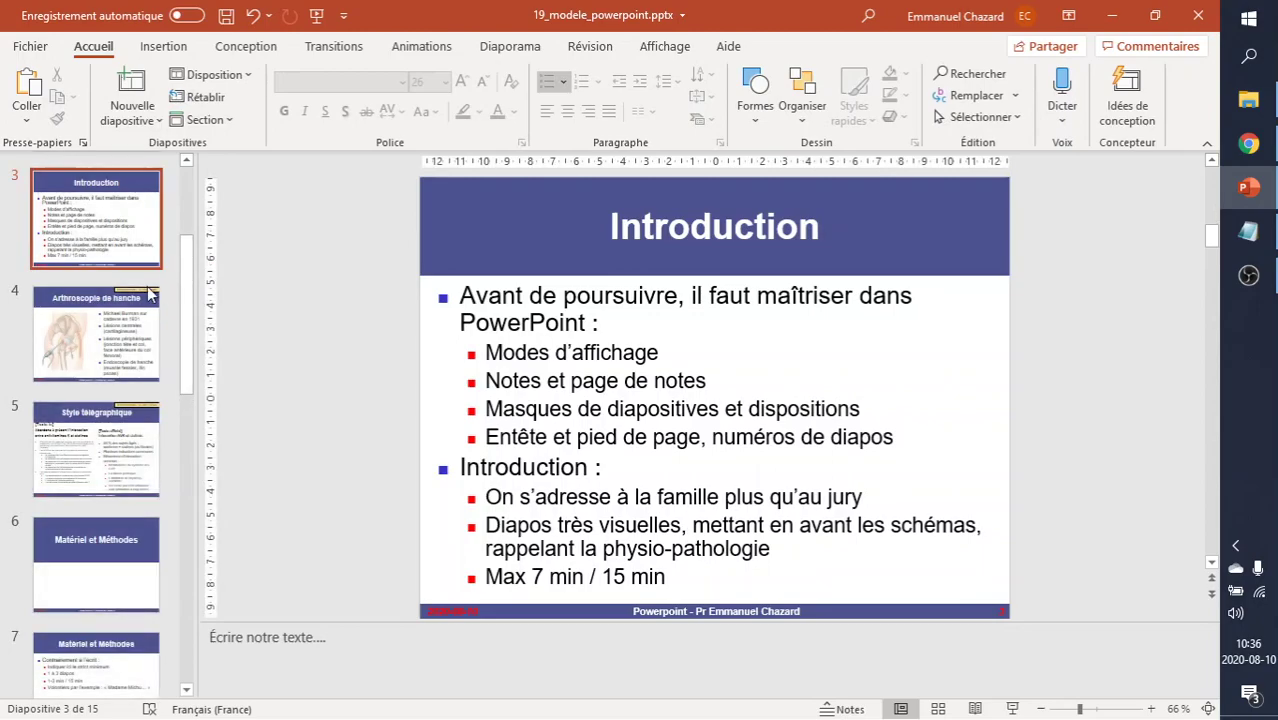
Step: Browse slides 2 through 5, ending back on slide 2, Introduction
scroll(96, 240, "up", 2)
left_click(98, 258)
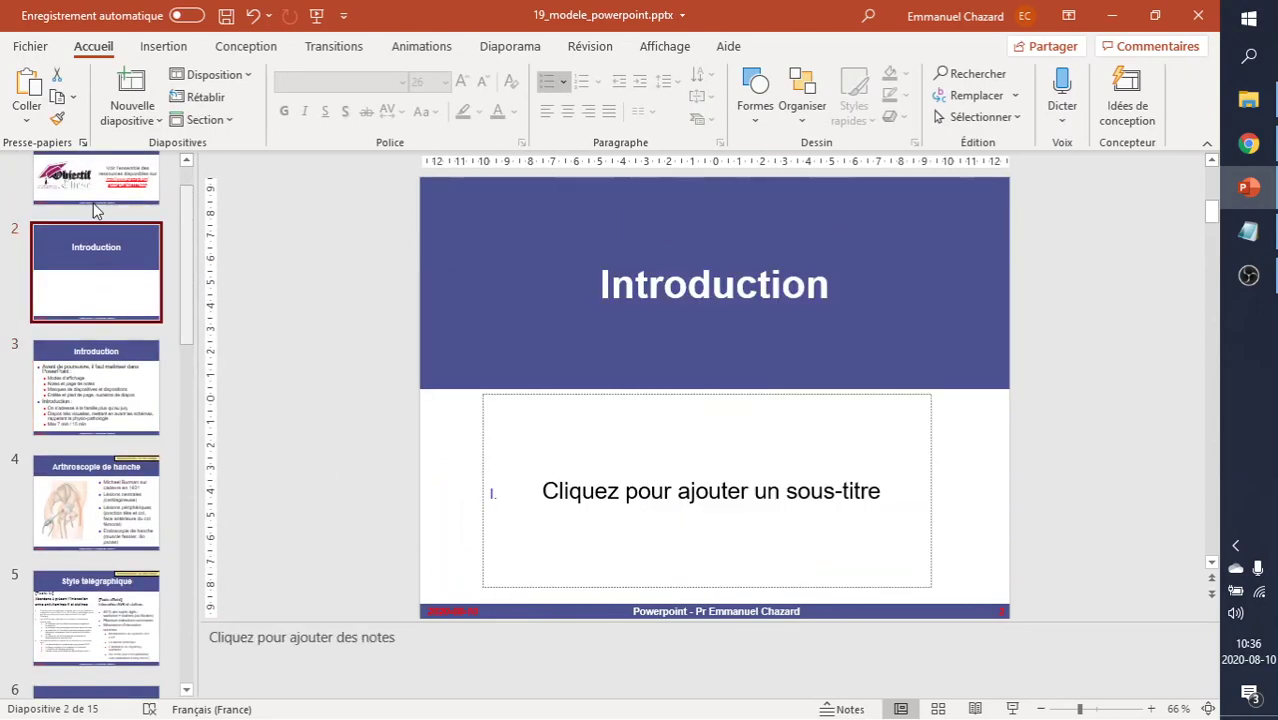
left_click(134, 395)
left_click(140, 540)
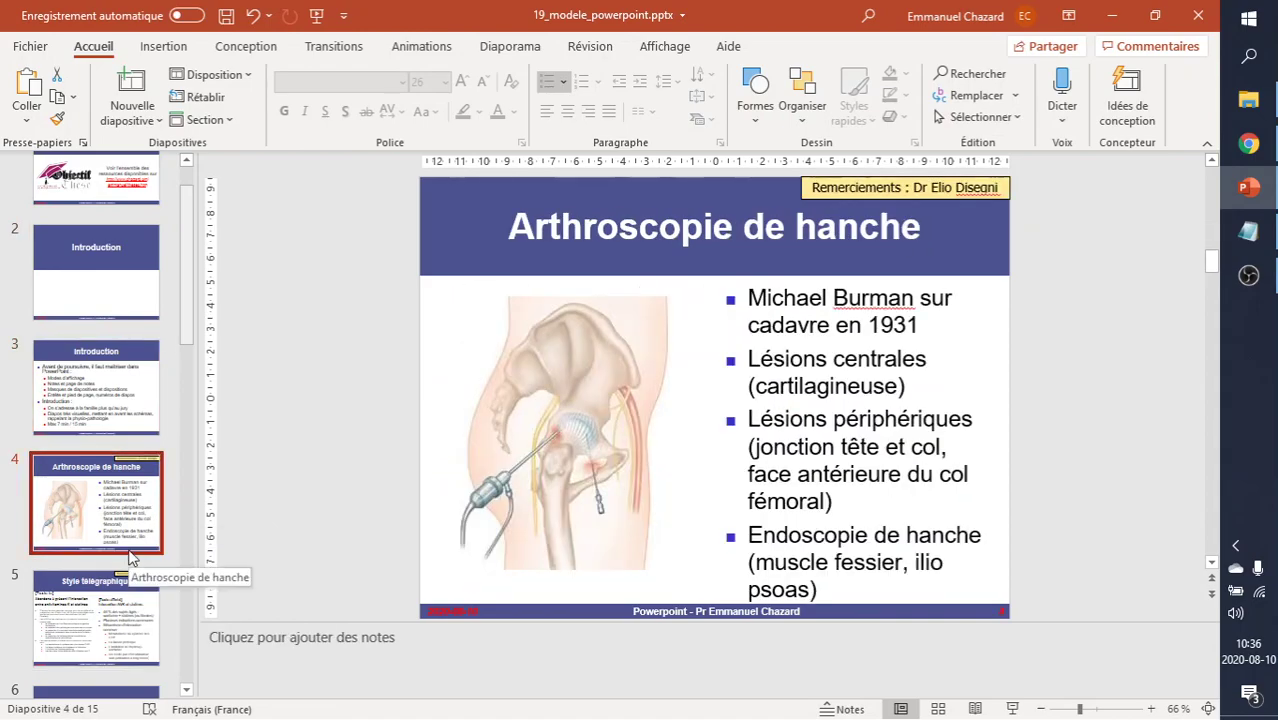
left_click(100, 610)
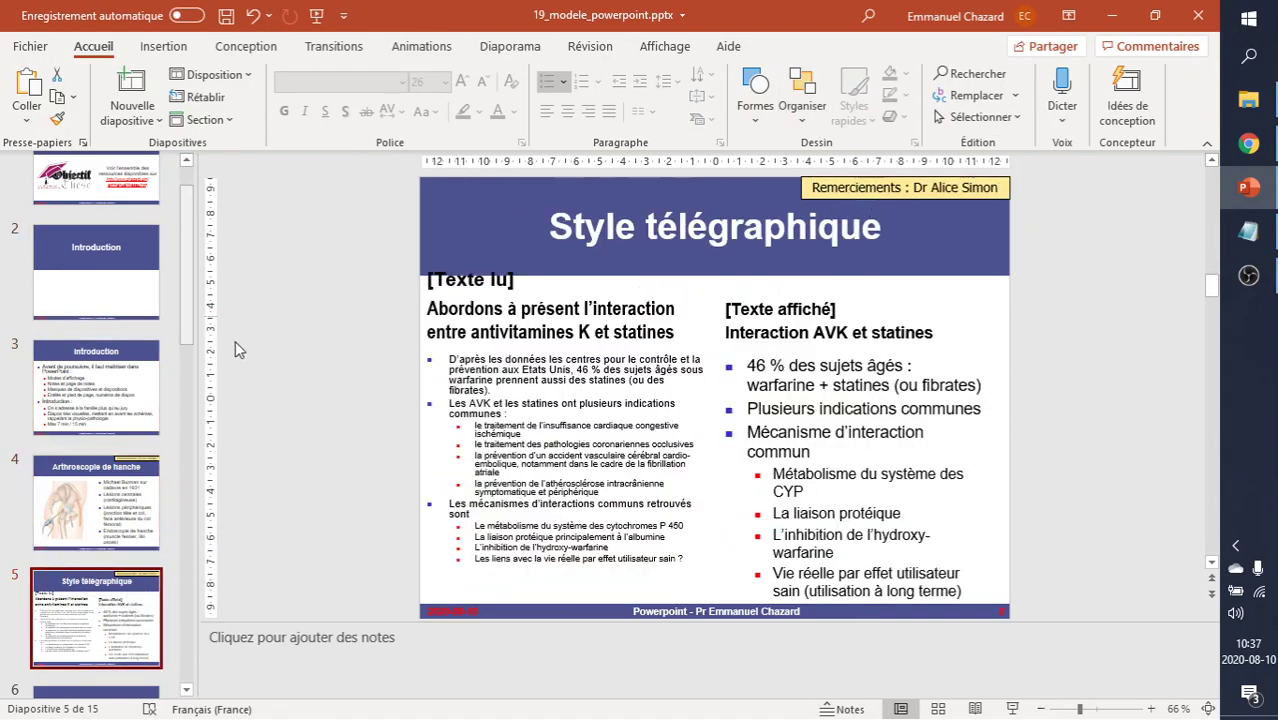
left_click(98, 243)
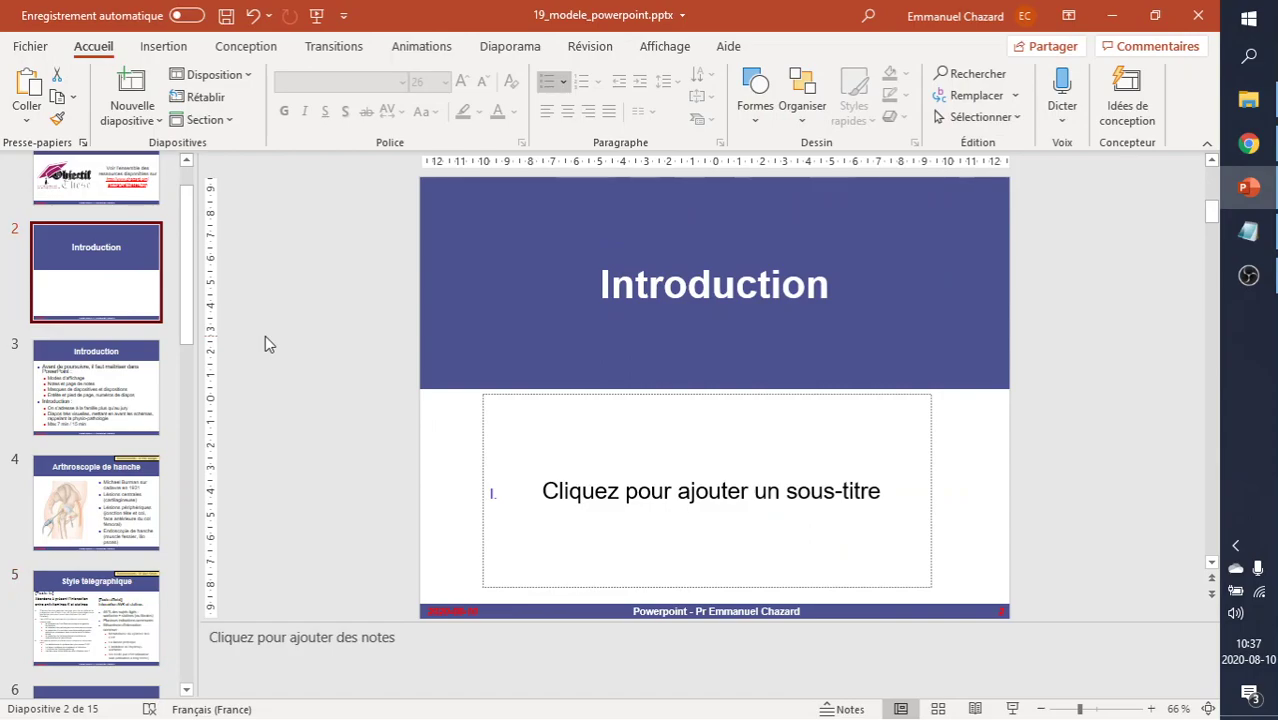
Step: Undo the red footer colouring and close Slide Master view
key("alt+w")
key("m")
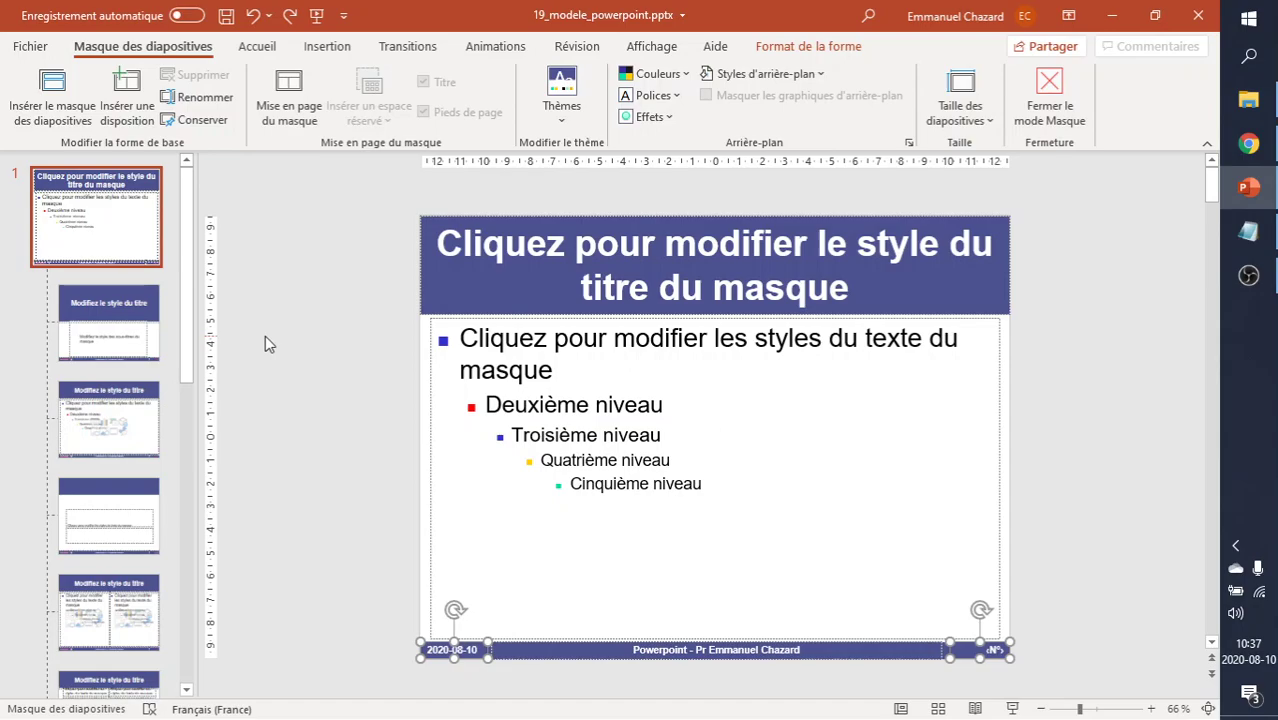
left_click(1050, 100)
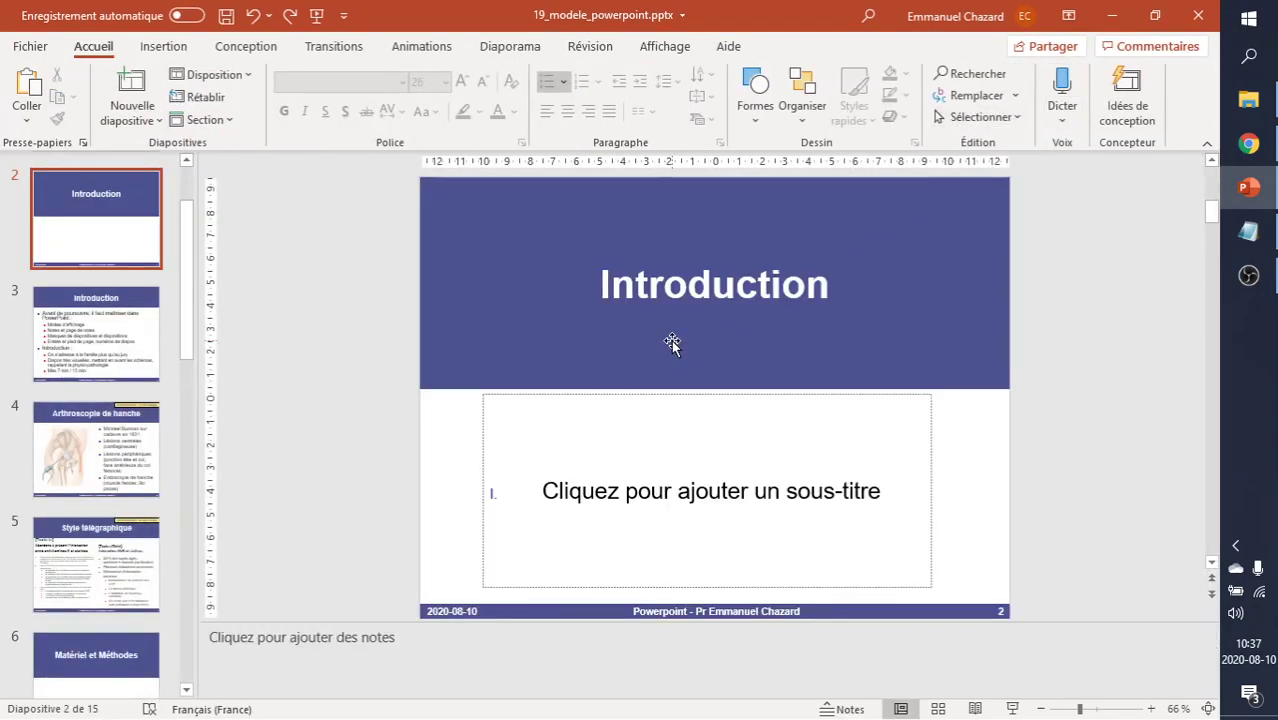
Step: Check slides 4, 3 and 2 in Normal view for white footers
left_click(92, 482)
scroll(92, 482, "down", 1)
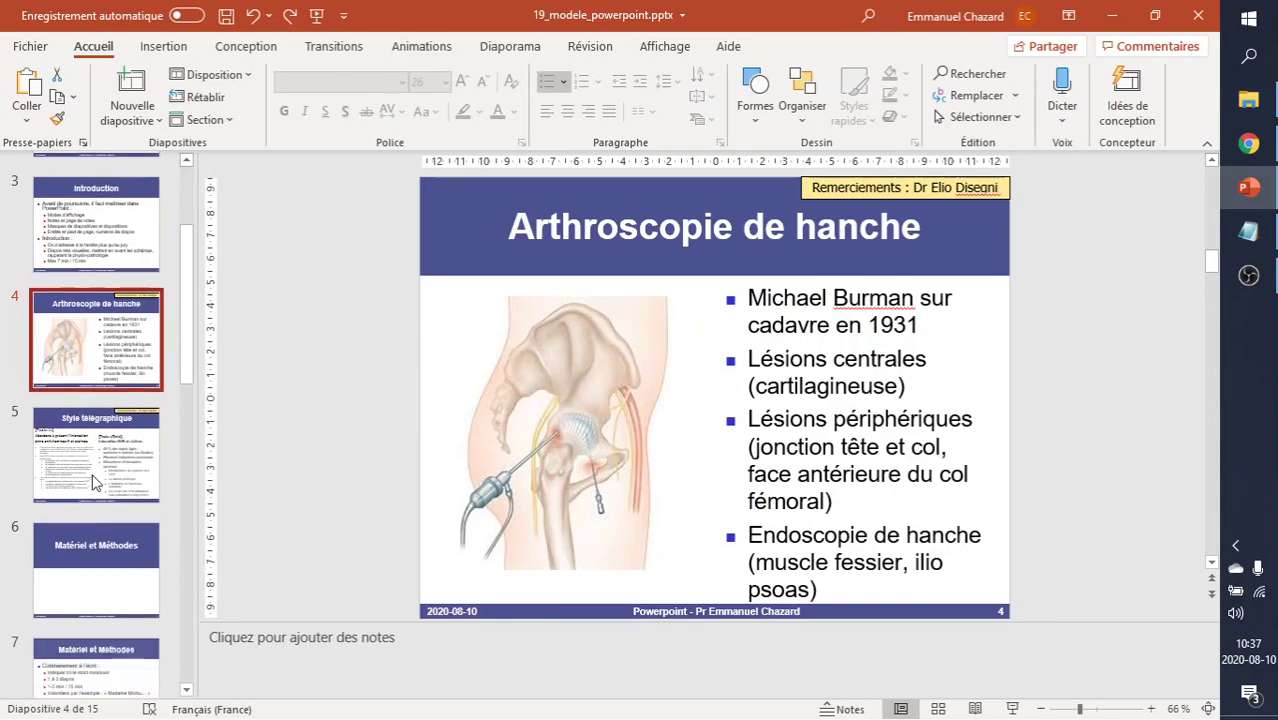
left_click(88, 262)
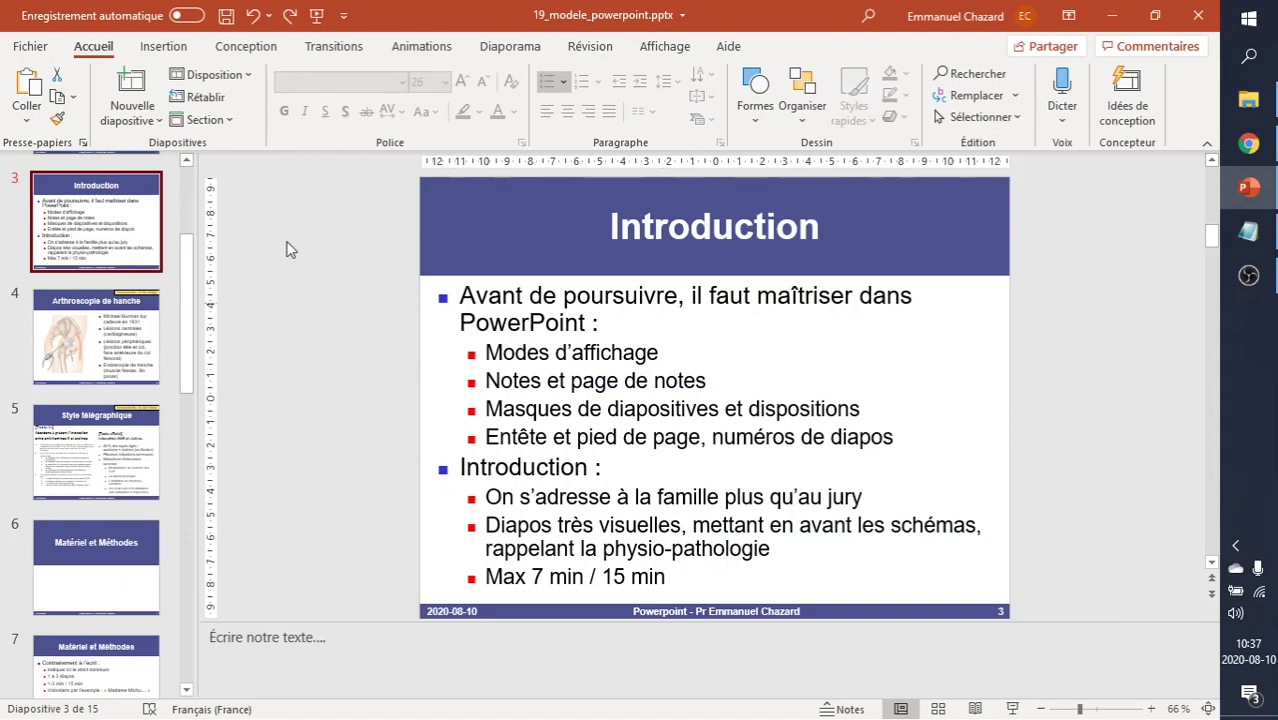
scroll(70, 250, "up", 1)
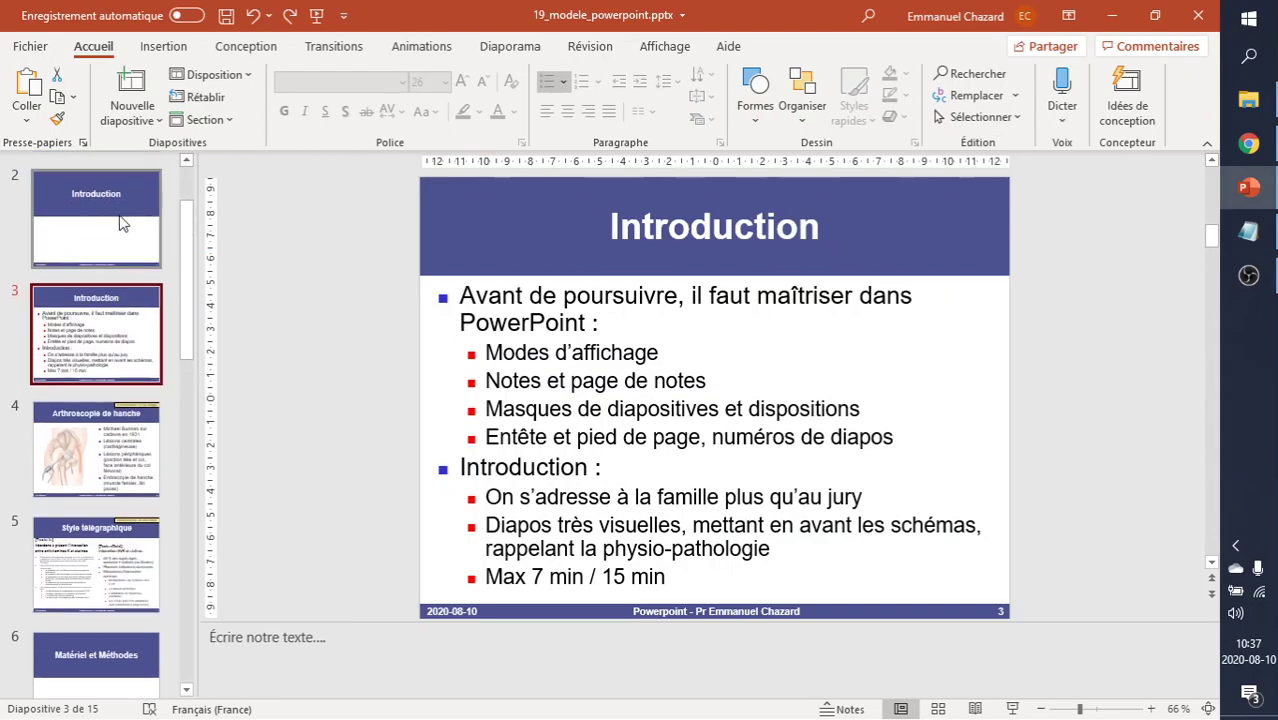
left_click(120, 222)
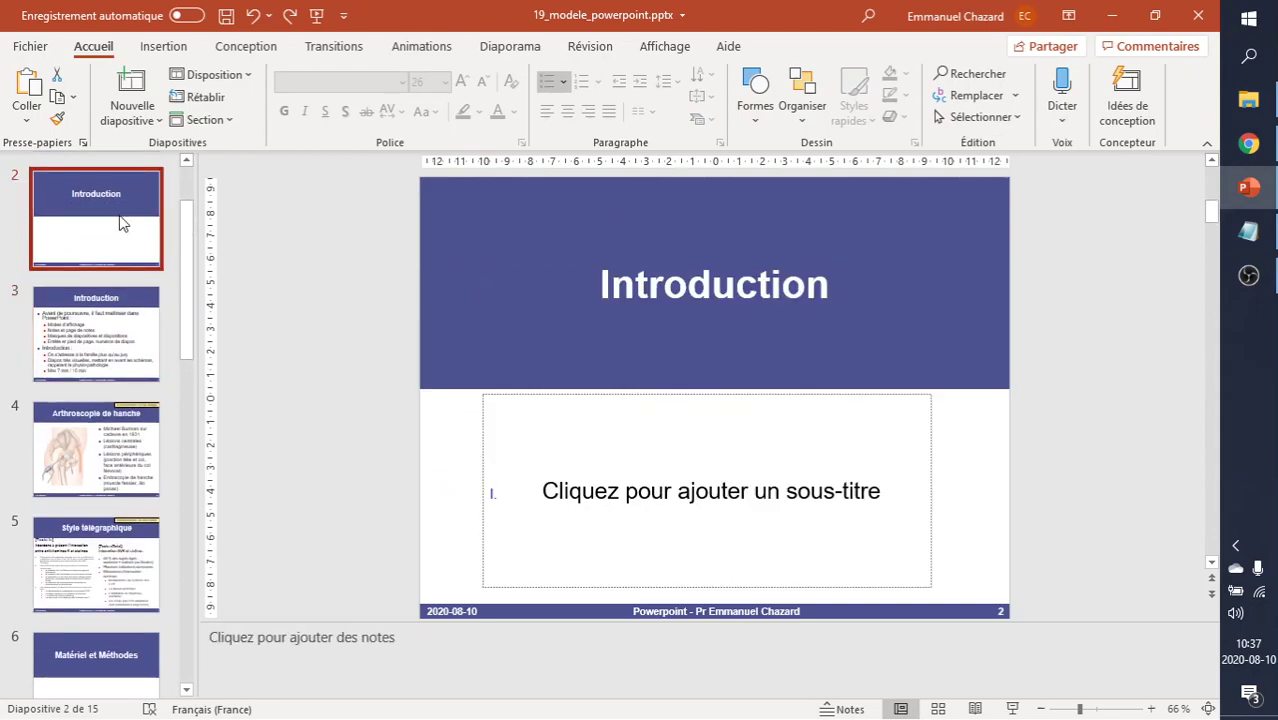
Step: Step from slide 3 to slide 4, Arthroscopie de hanche
left_click(124, 345)
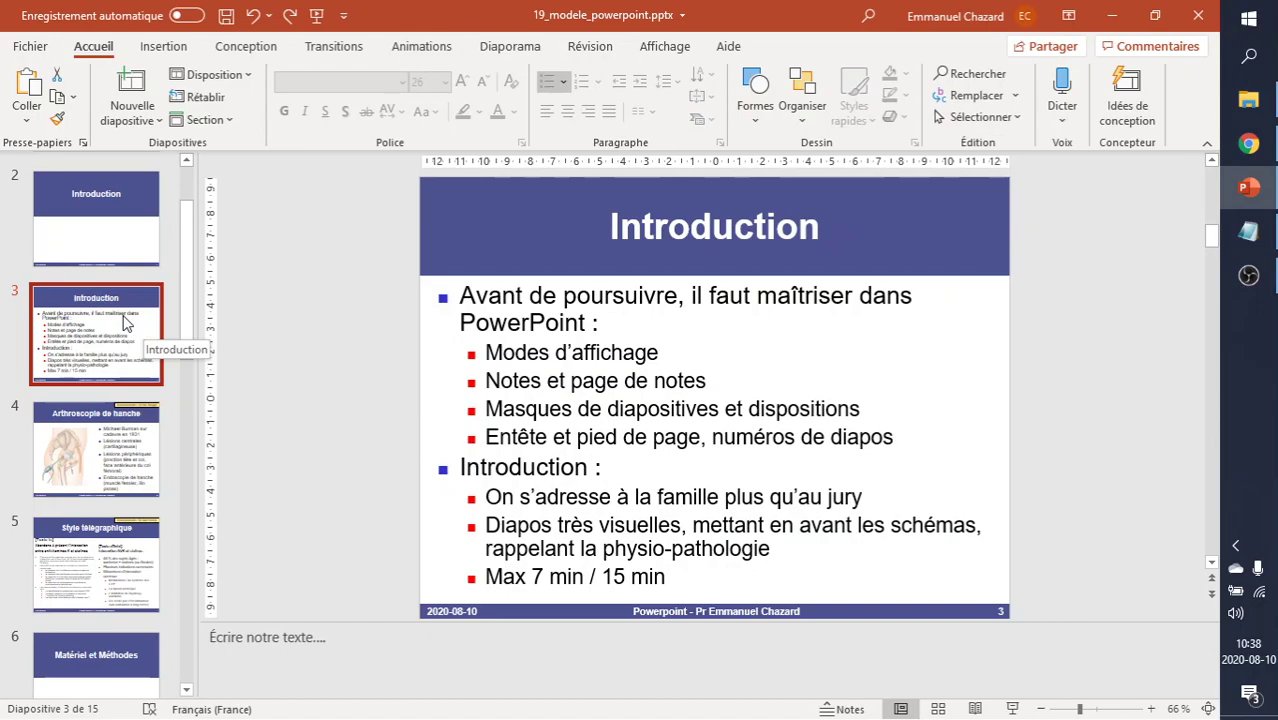
left_click(86, 460)
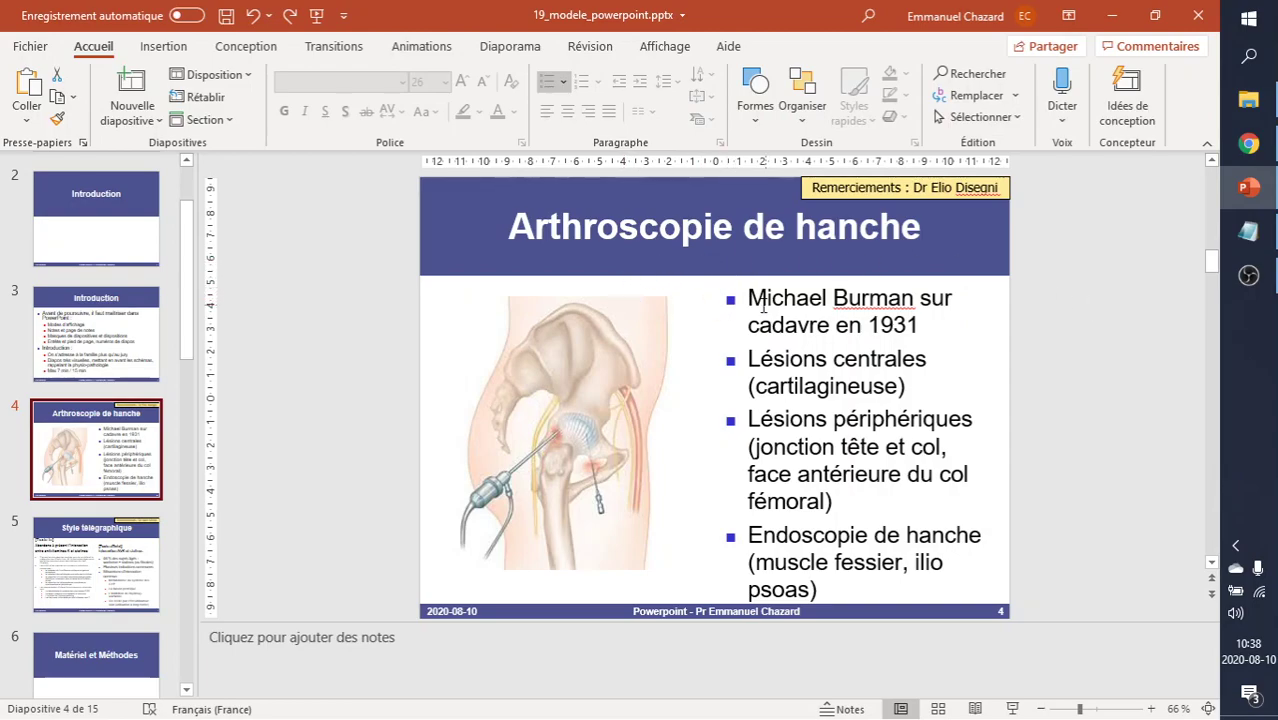
Step: Inspect the hip illustration and bullet text box on slide 4
left_click(557, 398)
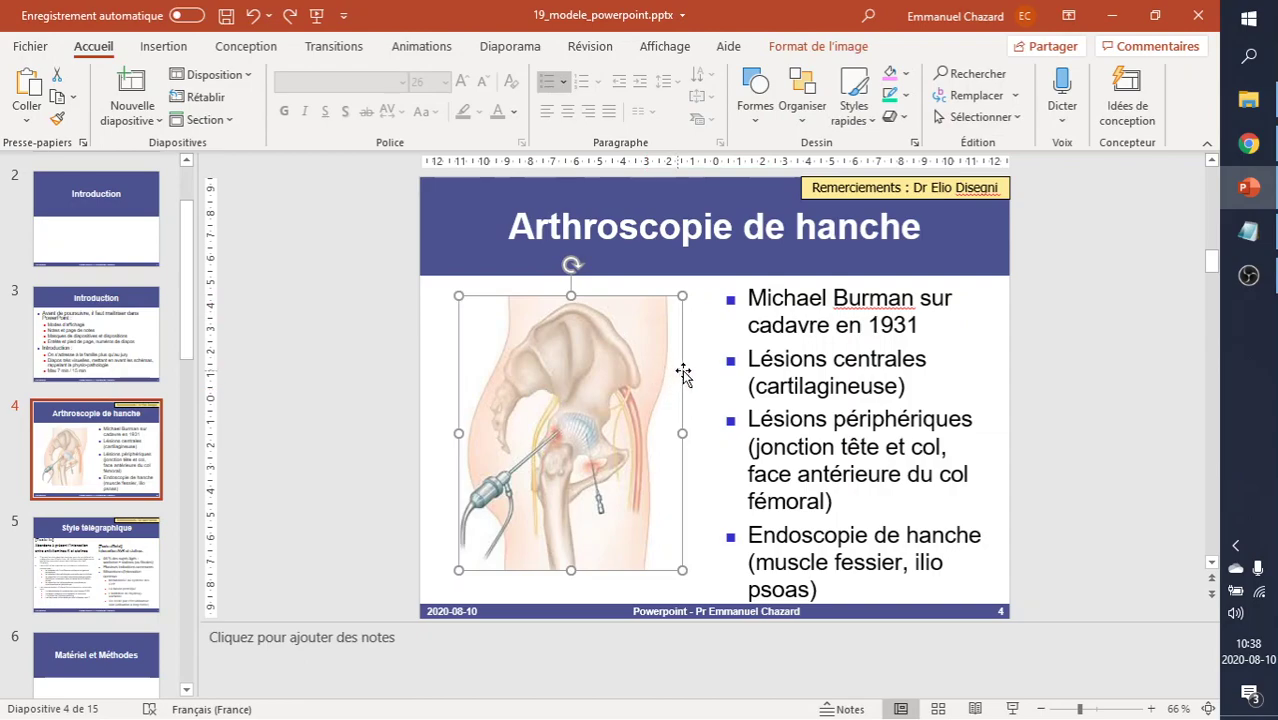
left_click(834, 350)
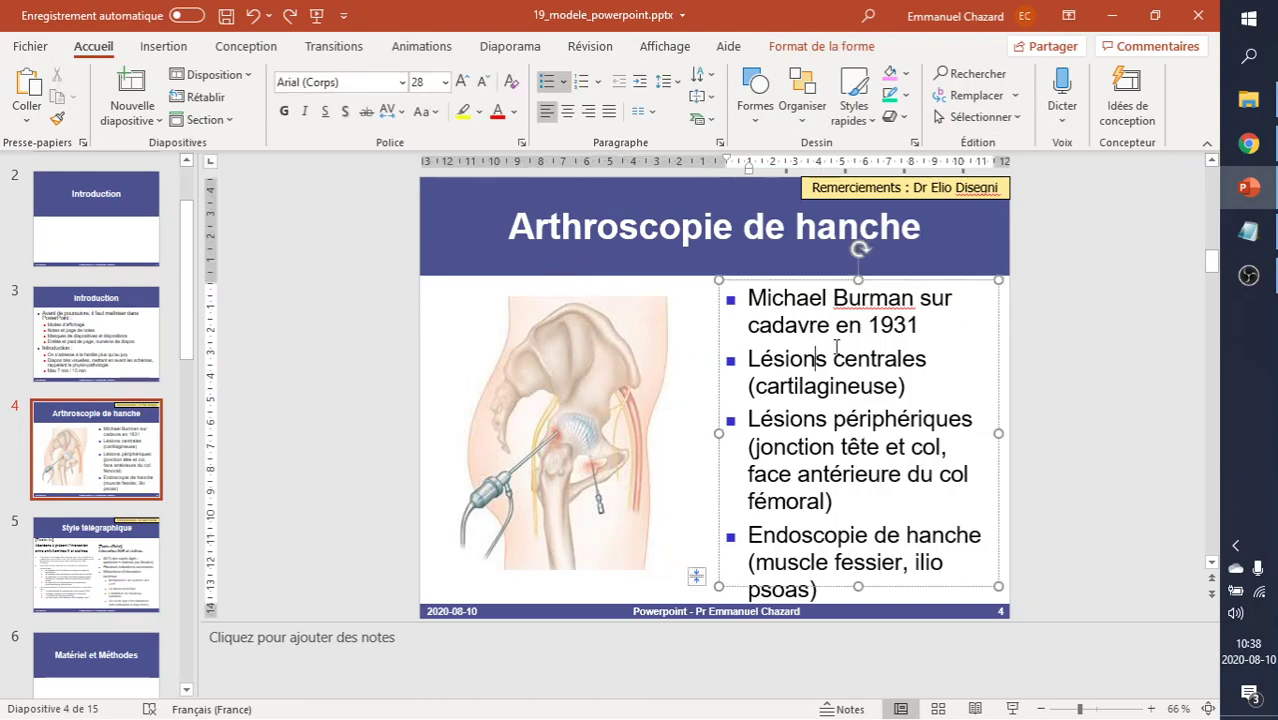
left_click(1085, 360)
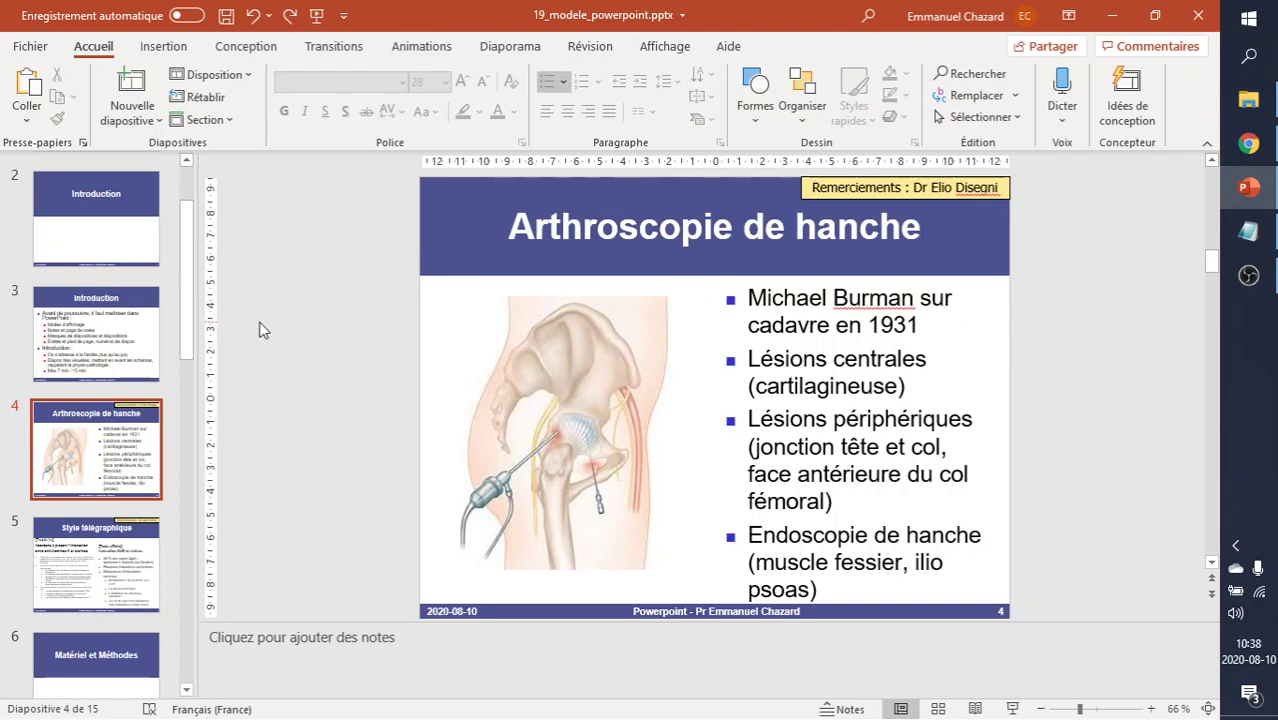
Step: Open slide 5, Style télégraphique, and inspect its heading and bullet text boxes
left_click(112, 553)
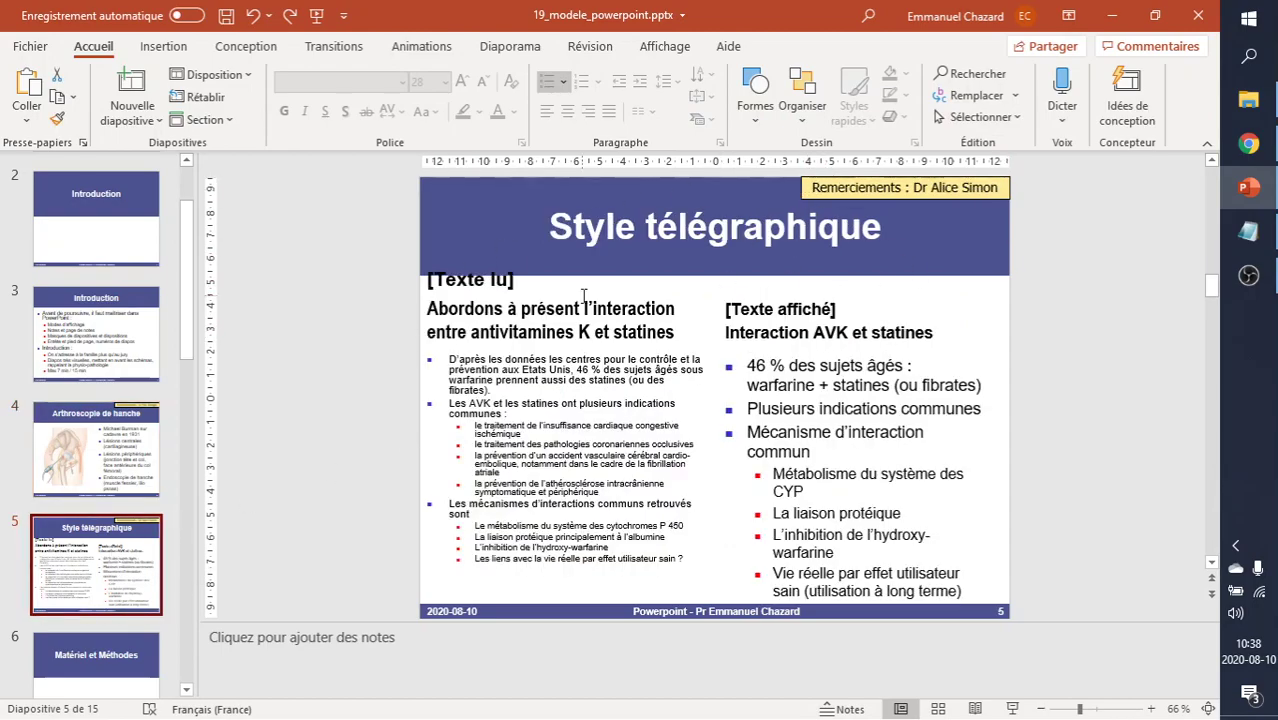
left_click(423, 318)
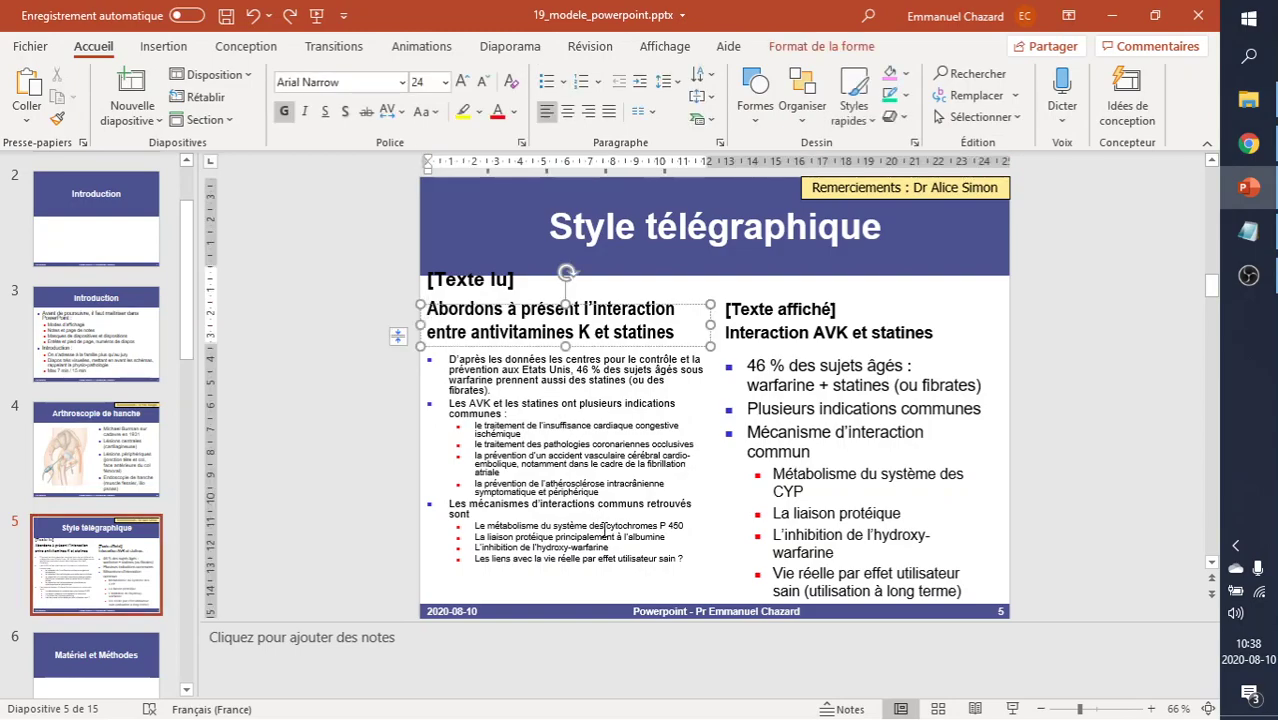
left_click(760, 333)
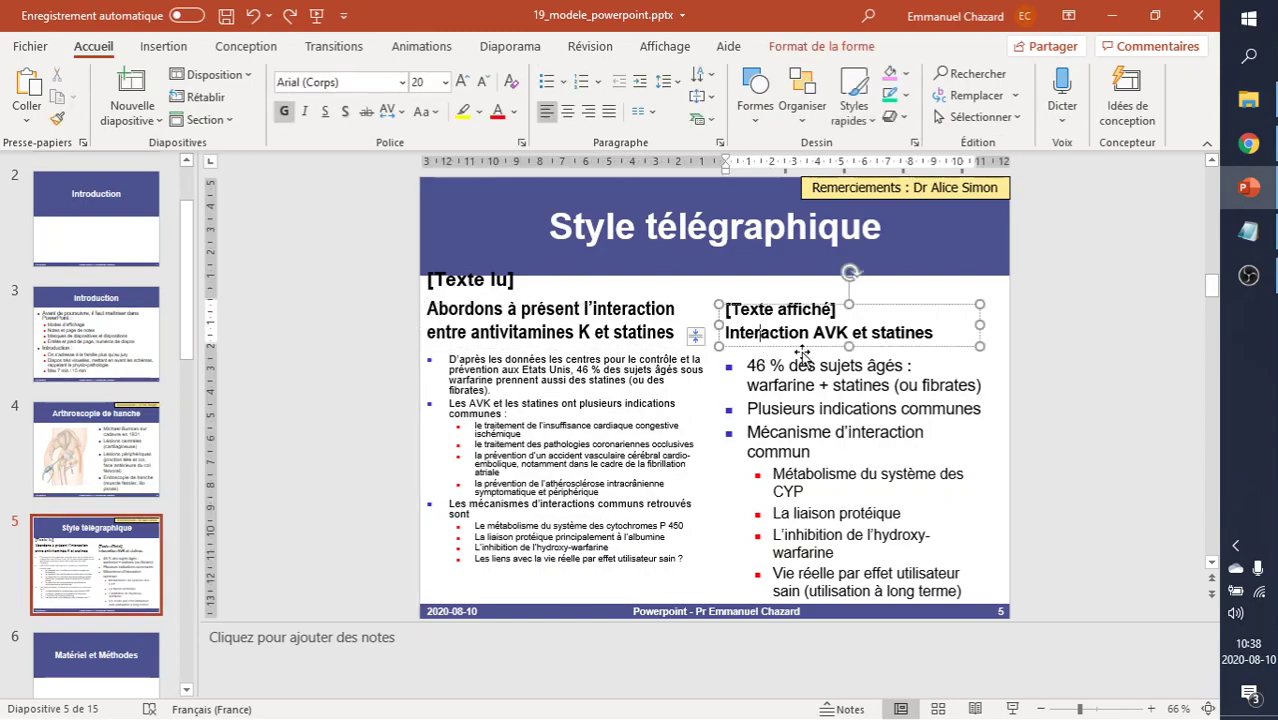
left_click(802, 356)
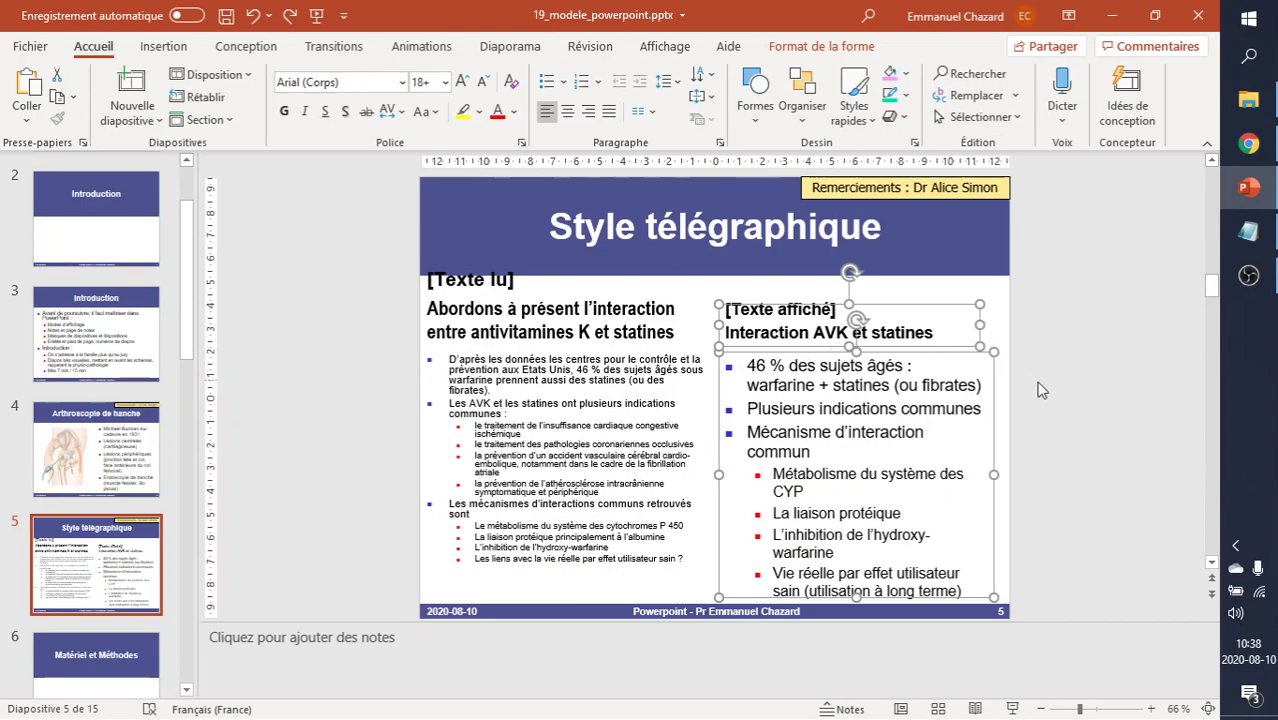
left_click(841, 450)
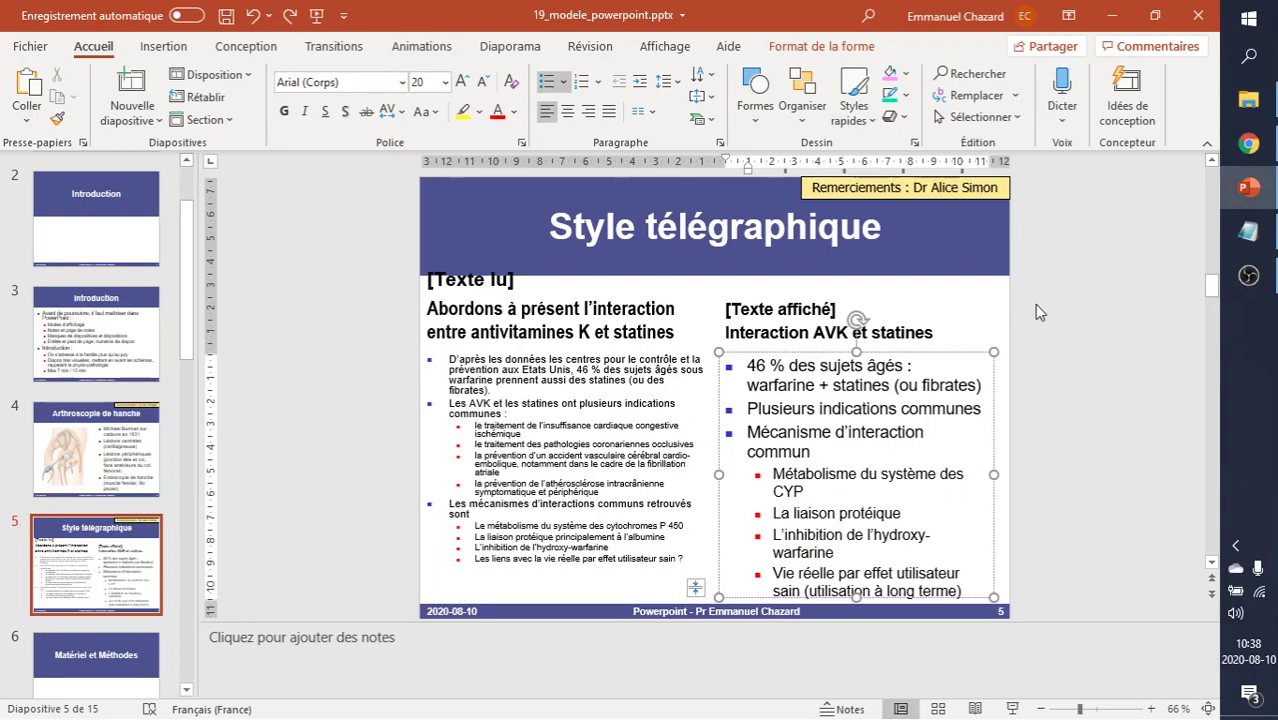
left_click(286, 350)
scroll(118, 478, "down", 1)
Step: Pass slides 6 and 7, then start the slideshow from slide 8, the Mme Michu example
scroll(118, 478, "down", 2)
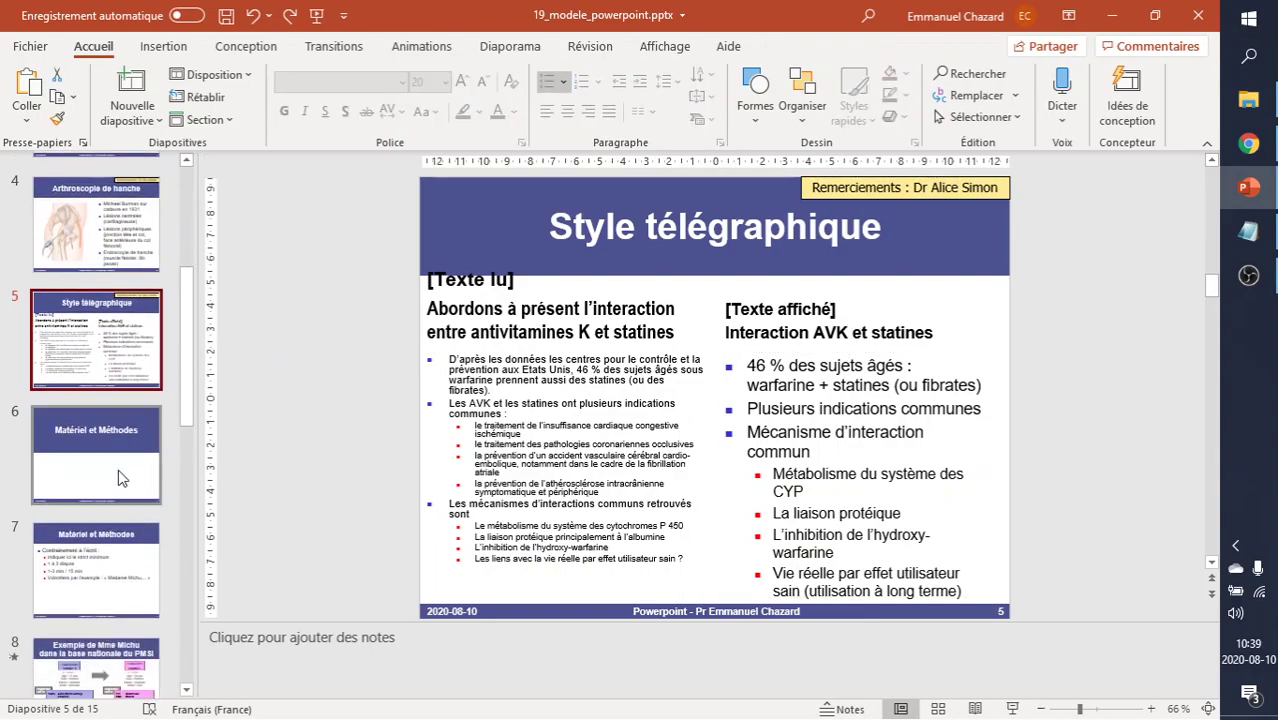
left_click(118, 478)
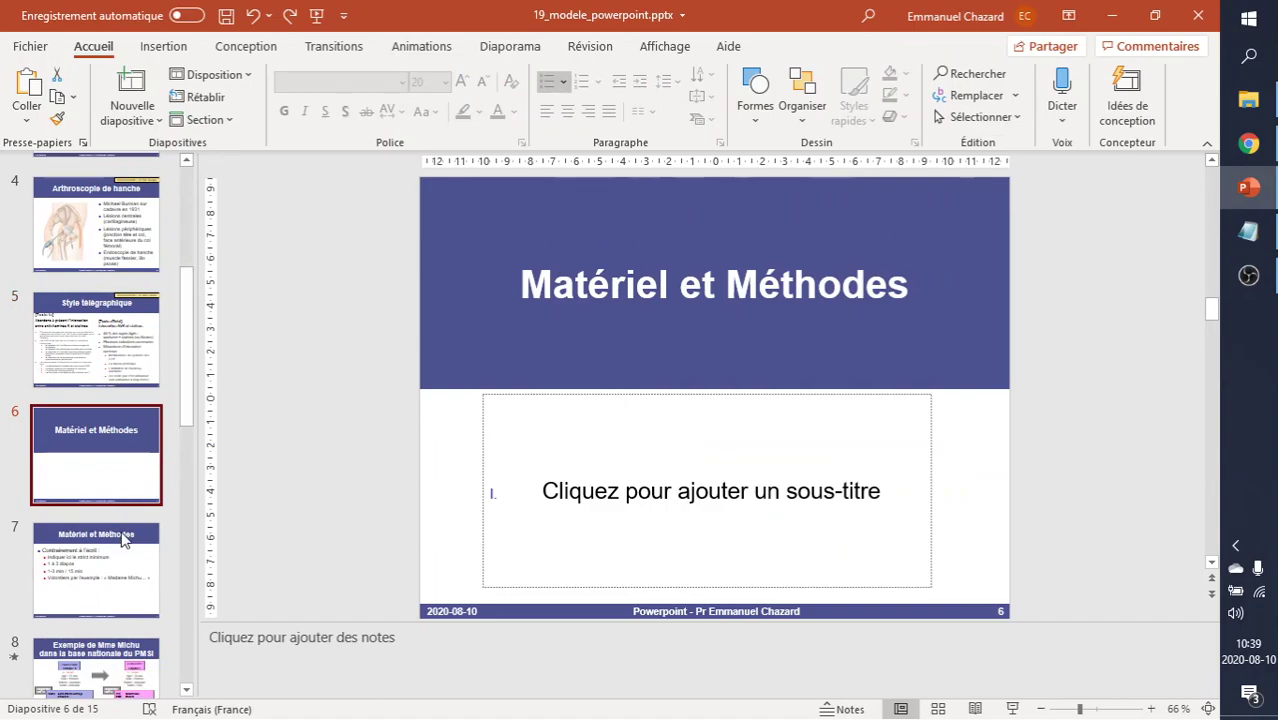
left_click(124, 540)
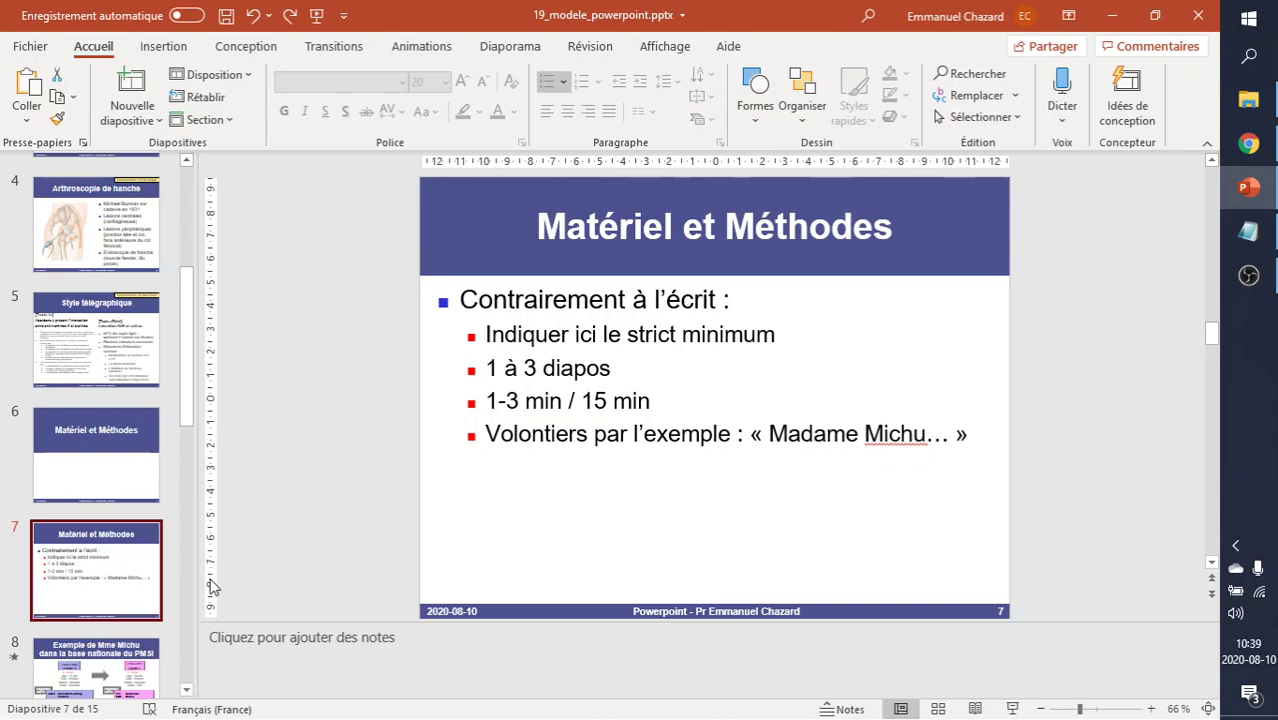
left_click(127, 673)
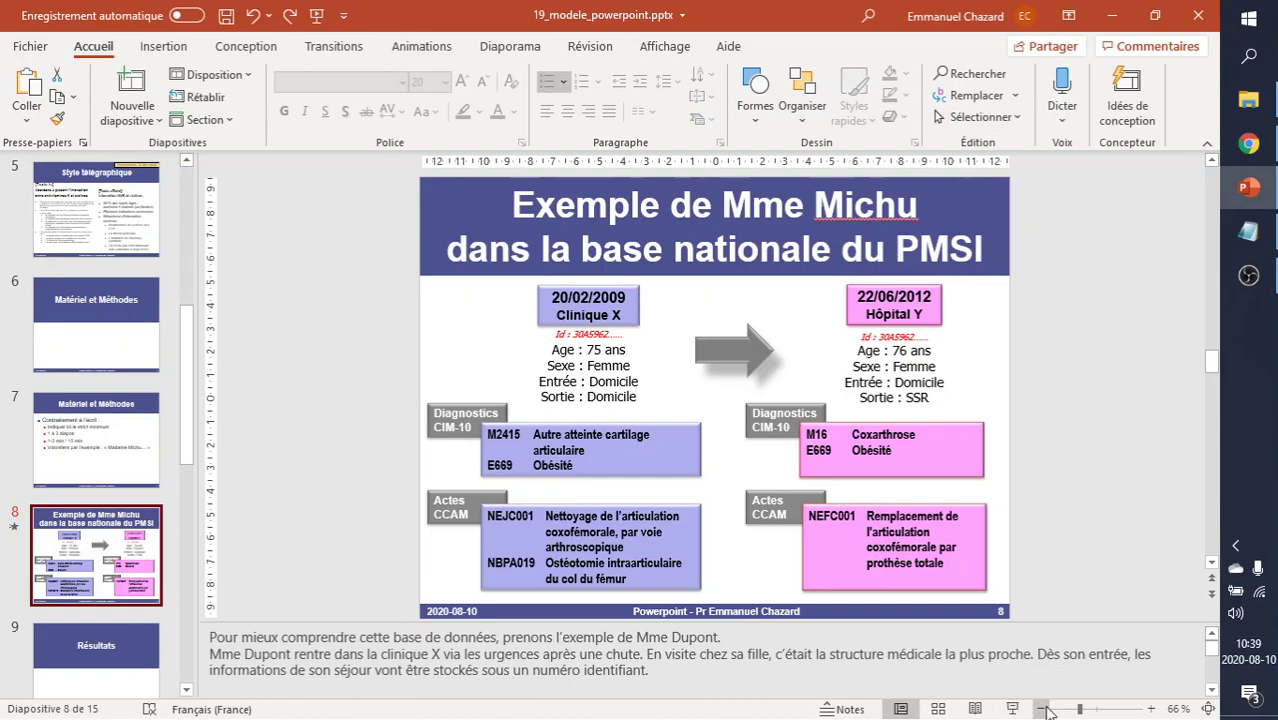
left_click(1012, 709)
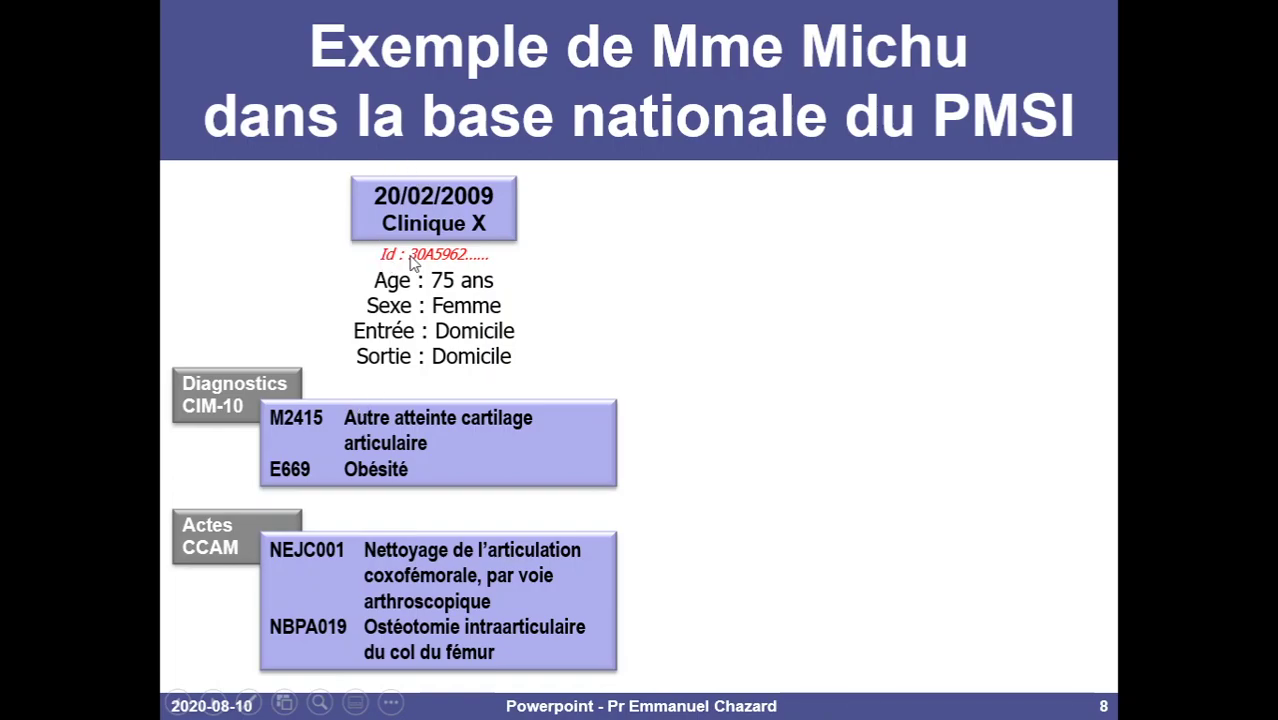
Step: Advance two animations to reveal the Hôpital Y stay, then end the slideshow
left_click(491, 261)
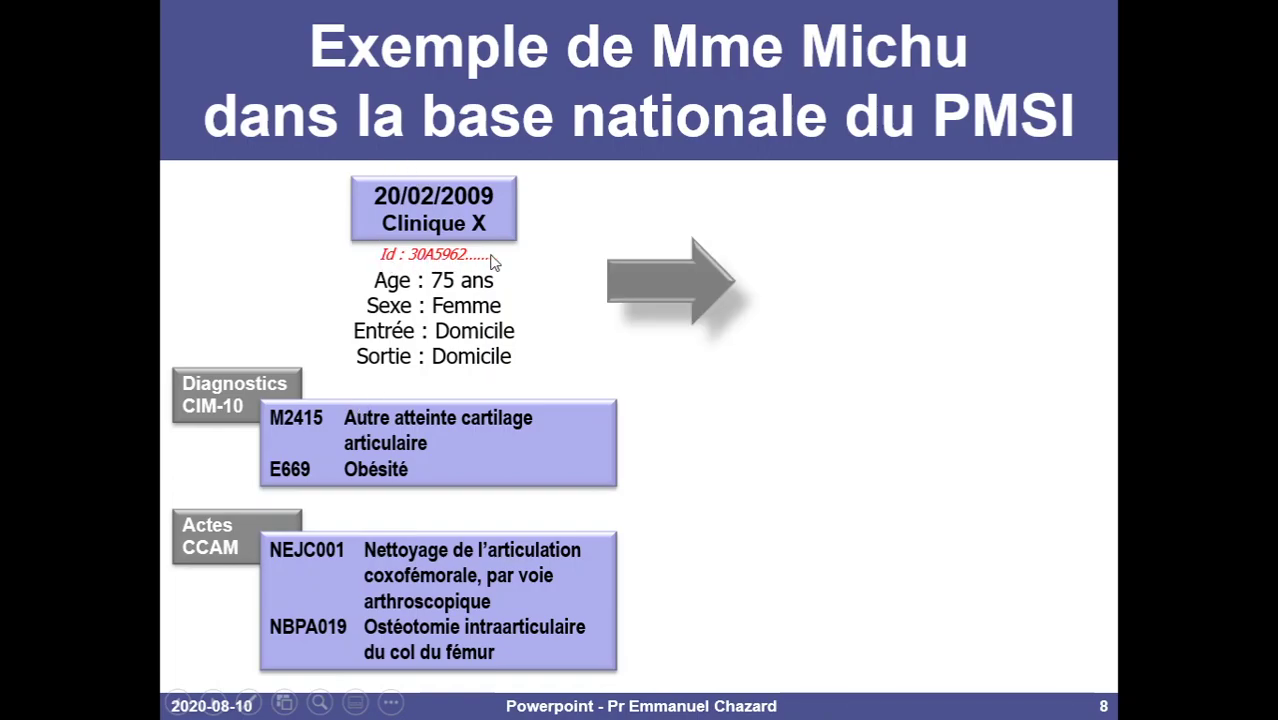
left_click(491, 261)
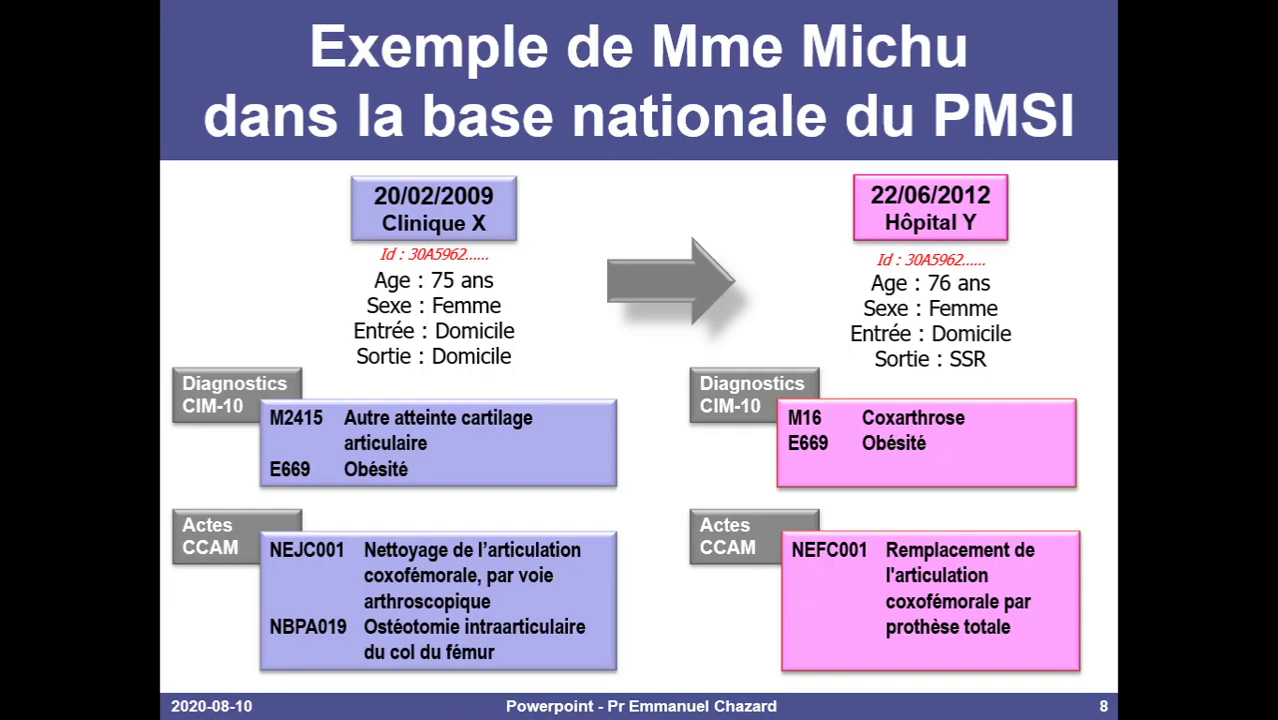
key("Escape")
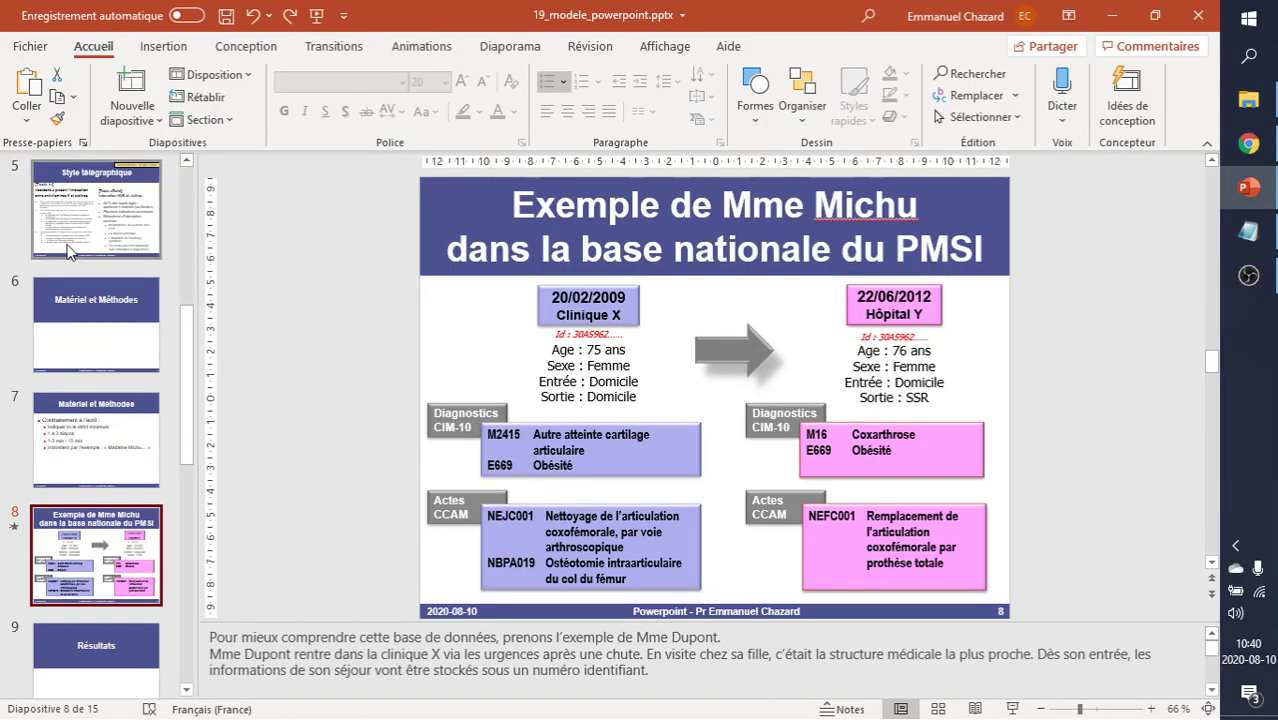
Step: Correct 'illlisible' to 'illisible' on slide 10, Résultats
scroll(84, 436, "down", 3)
scroll(84, 436, "down", 1)
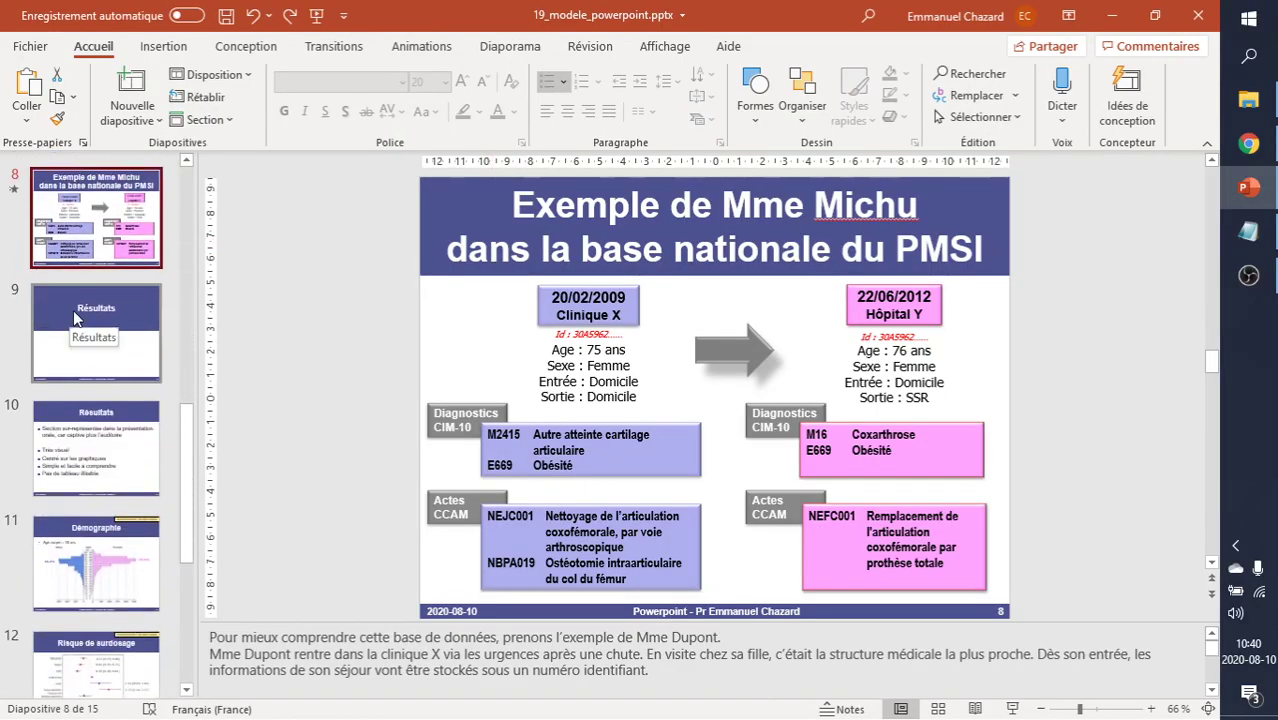
left_click(73, 310)
left_click(77, 438)
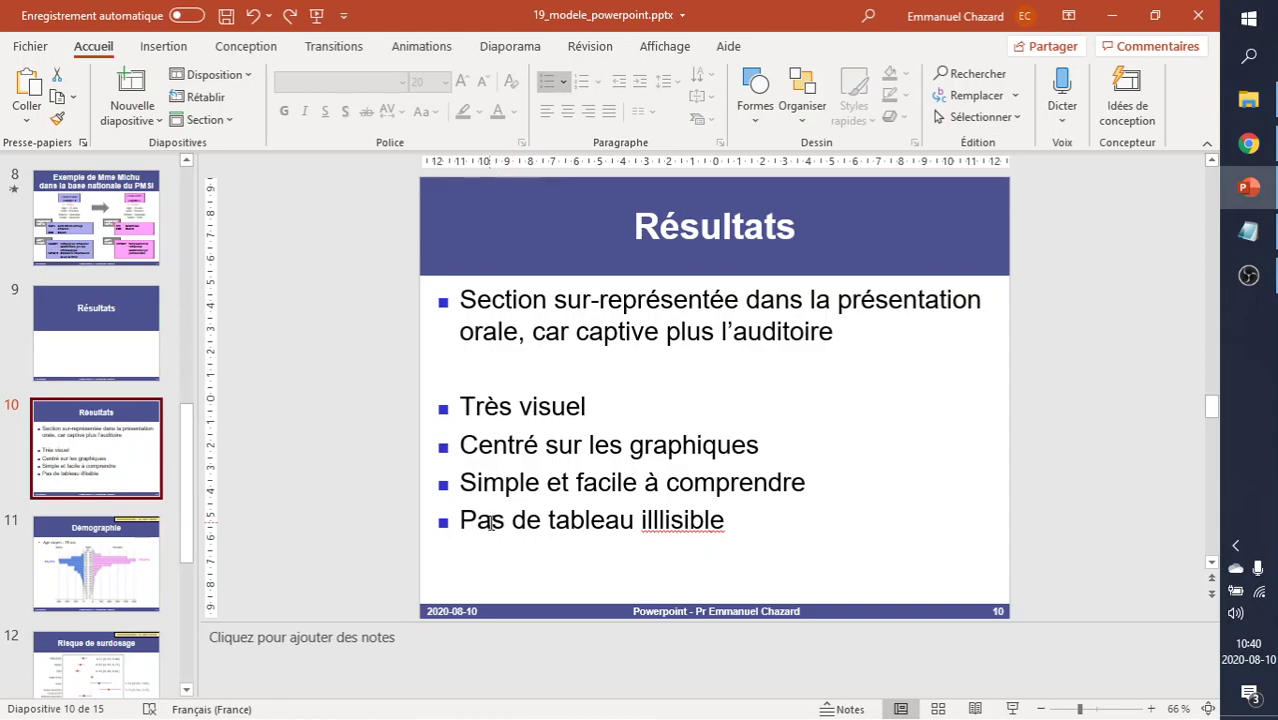
left_click(660, 521)
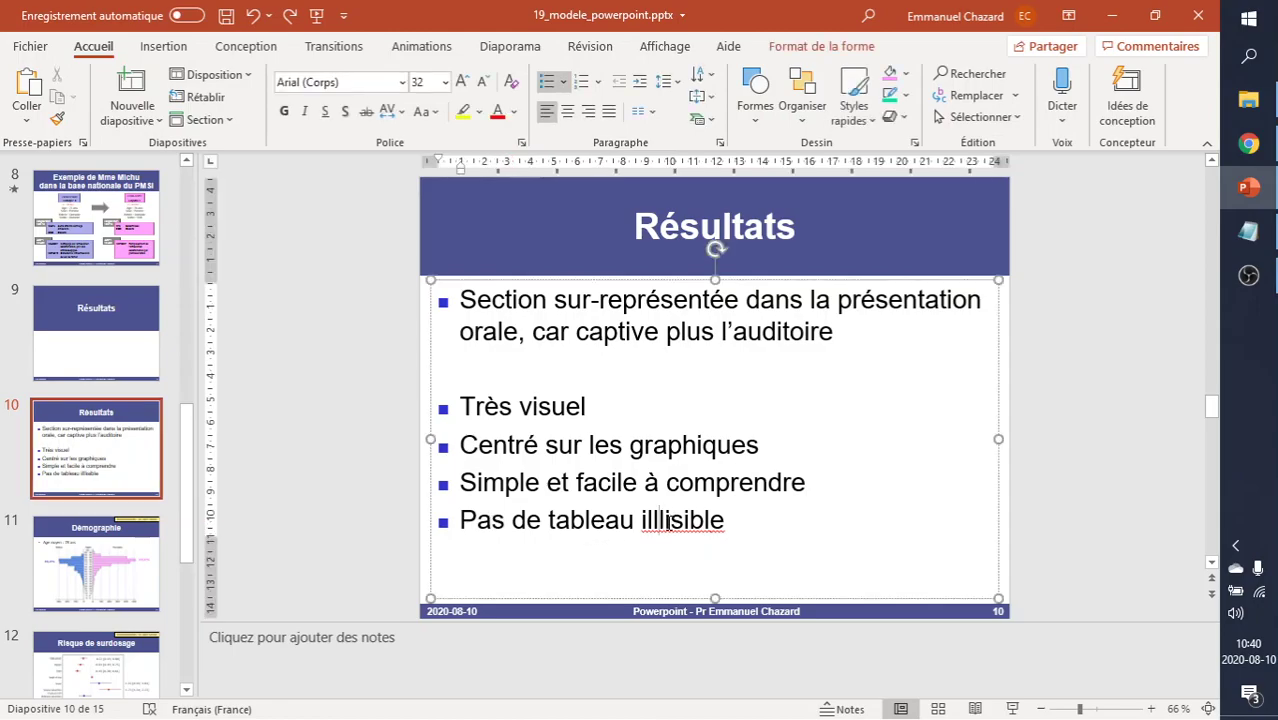
key("BackSpace")
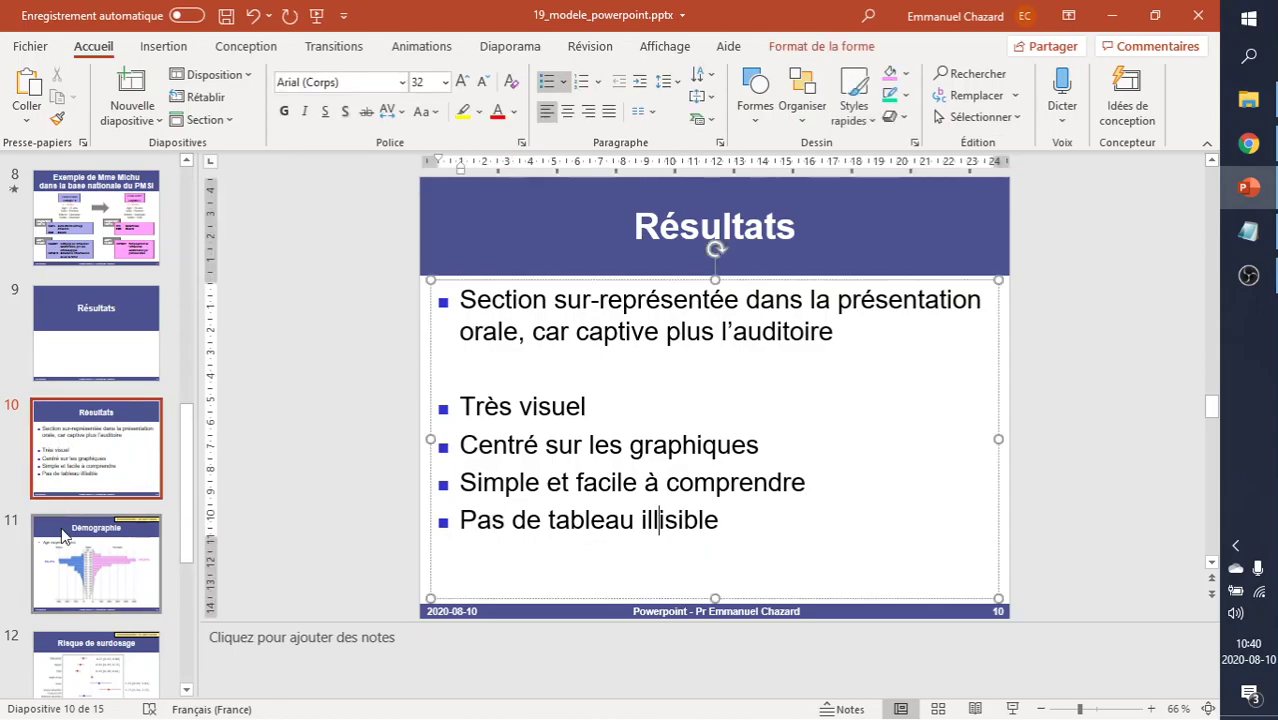
Step: Preview the Démographie slide full screen, then open slide 12, Risque de surdosage
left_click(62, 541)
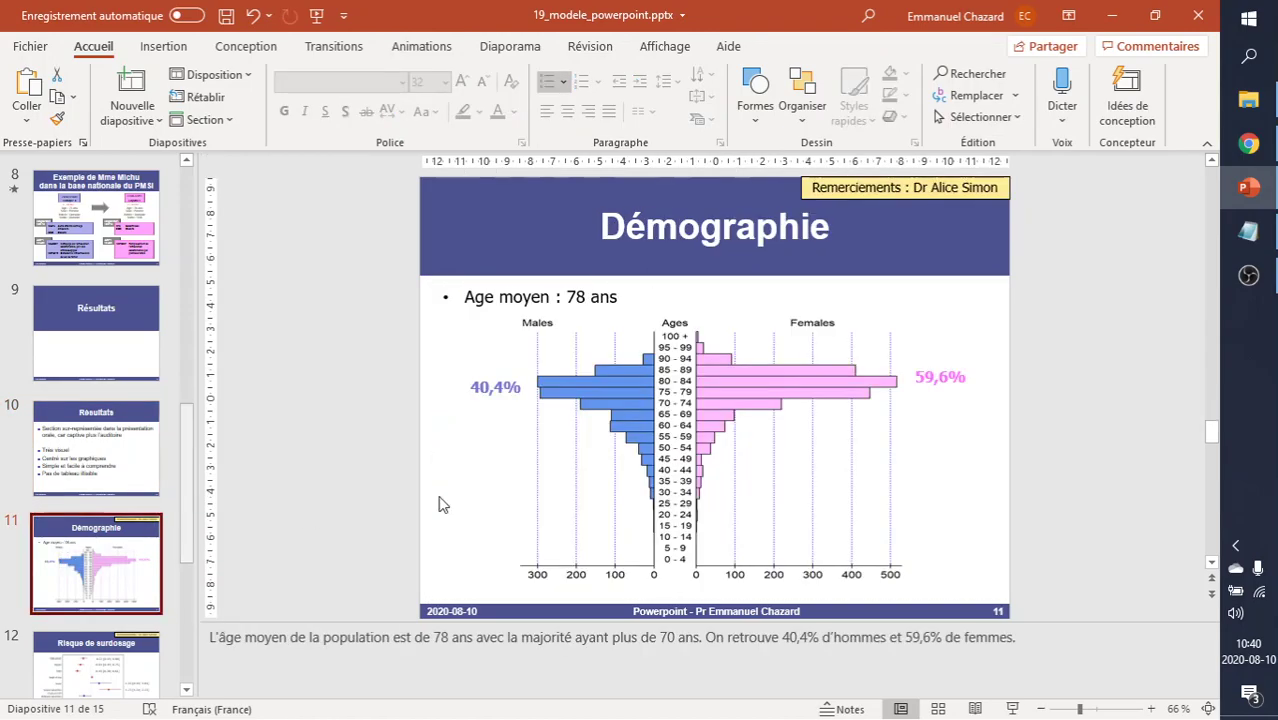
left_click(1013, 709)
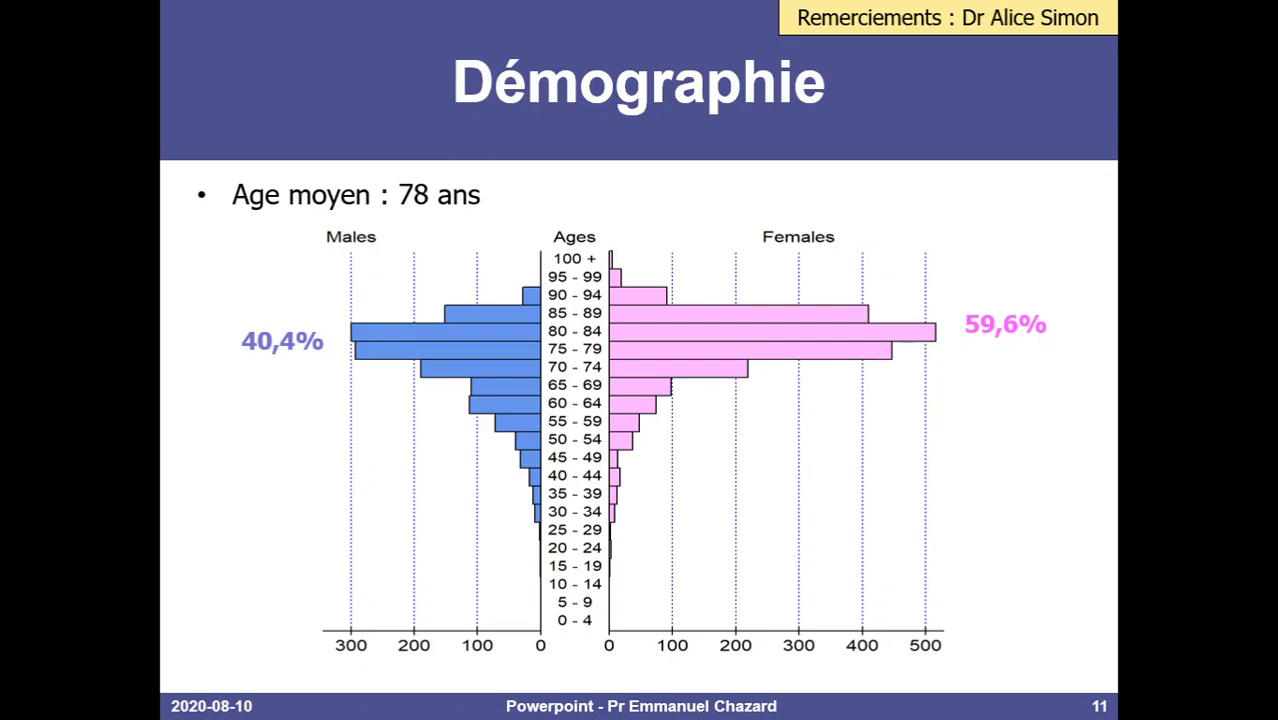
key("Escape")
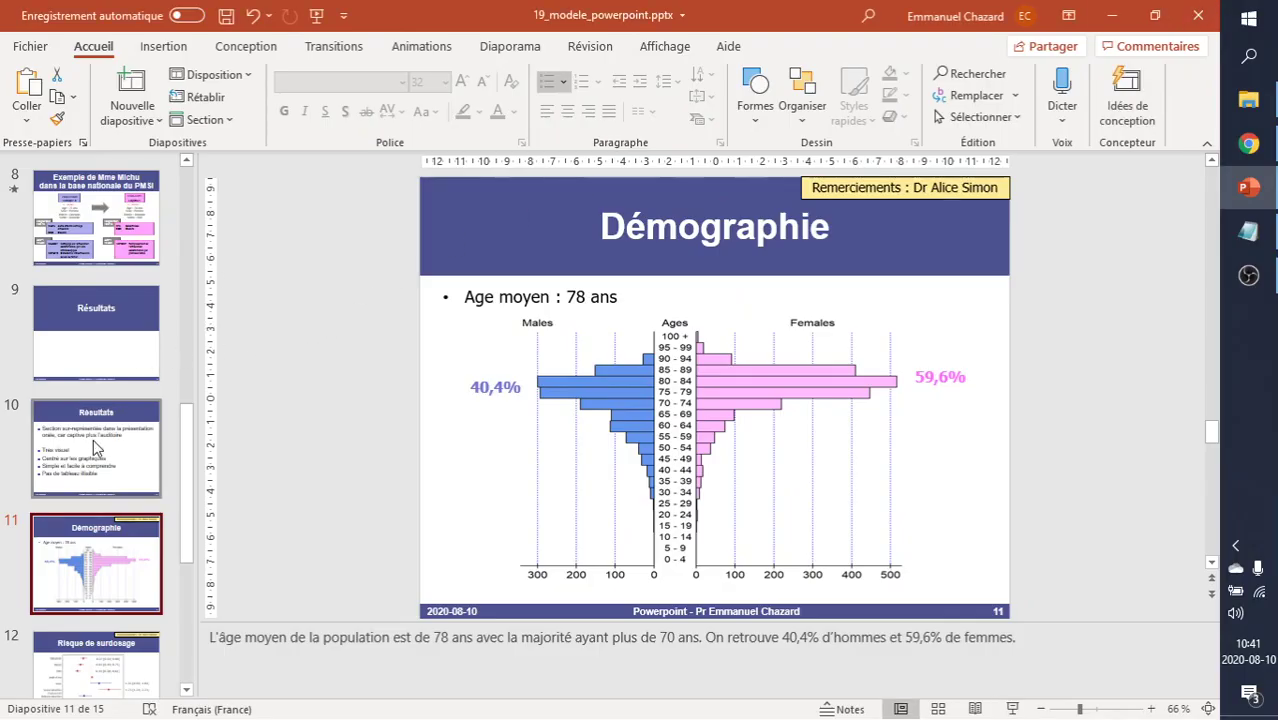
scroll(92, 450, "down", 2)
left_click(92, 452)
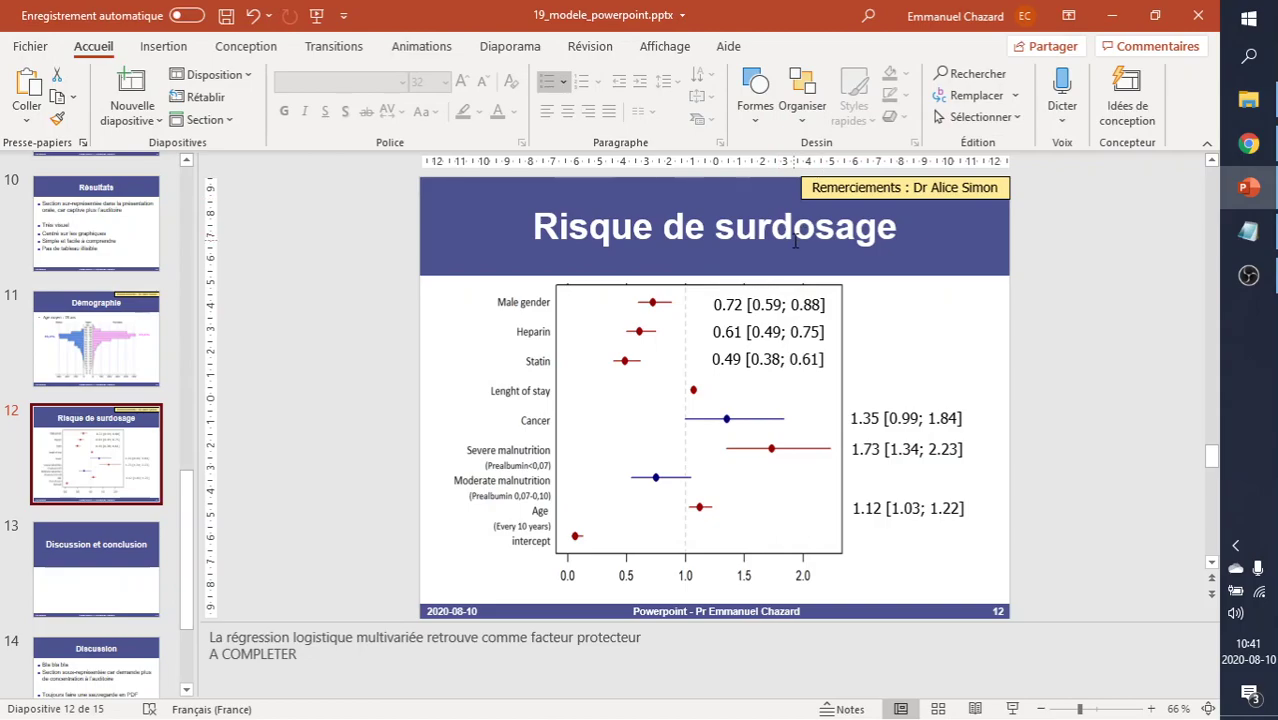
Step: On slide 14, Discussion, write the speaker note 'Texte à lire en séance'
scroll(155, 512, "down", 1)
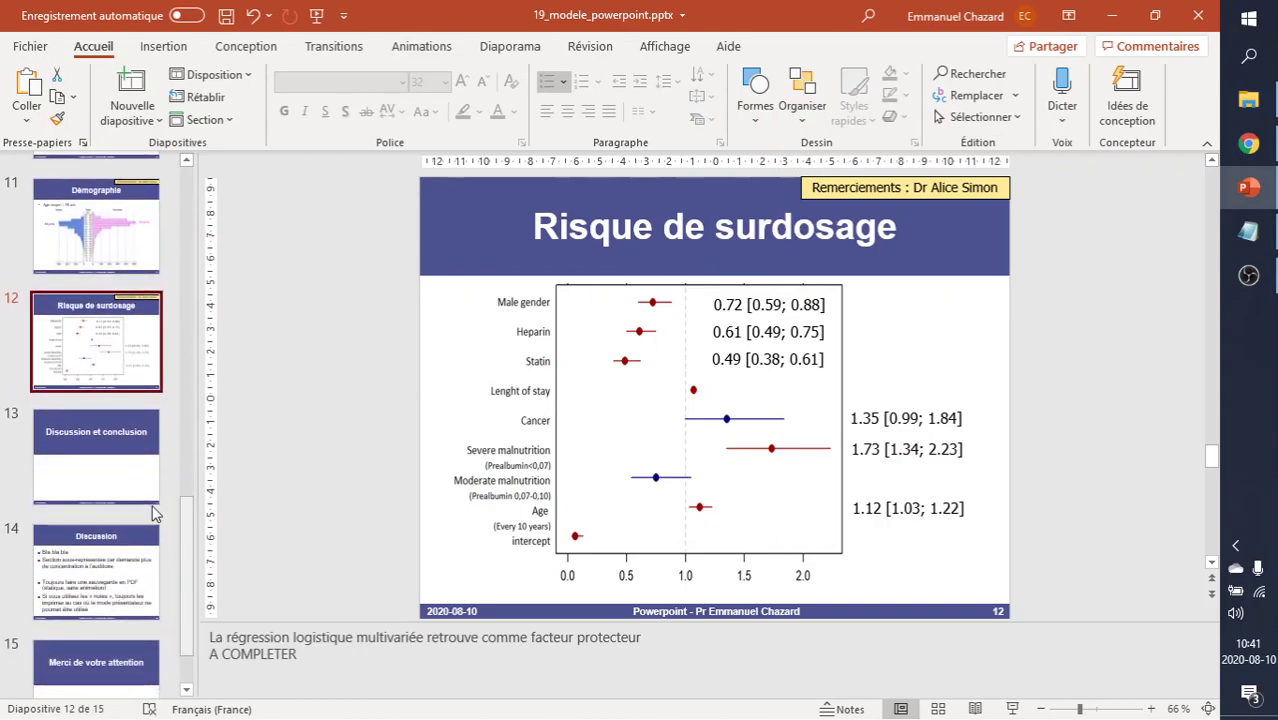
left_click(82, 468)
left_click(85, 550)
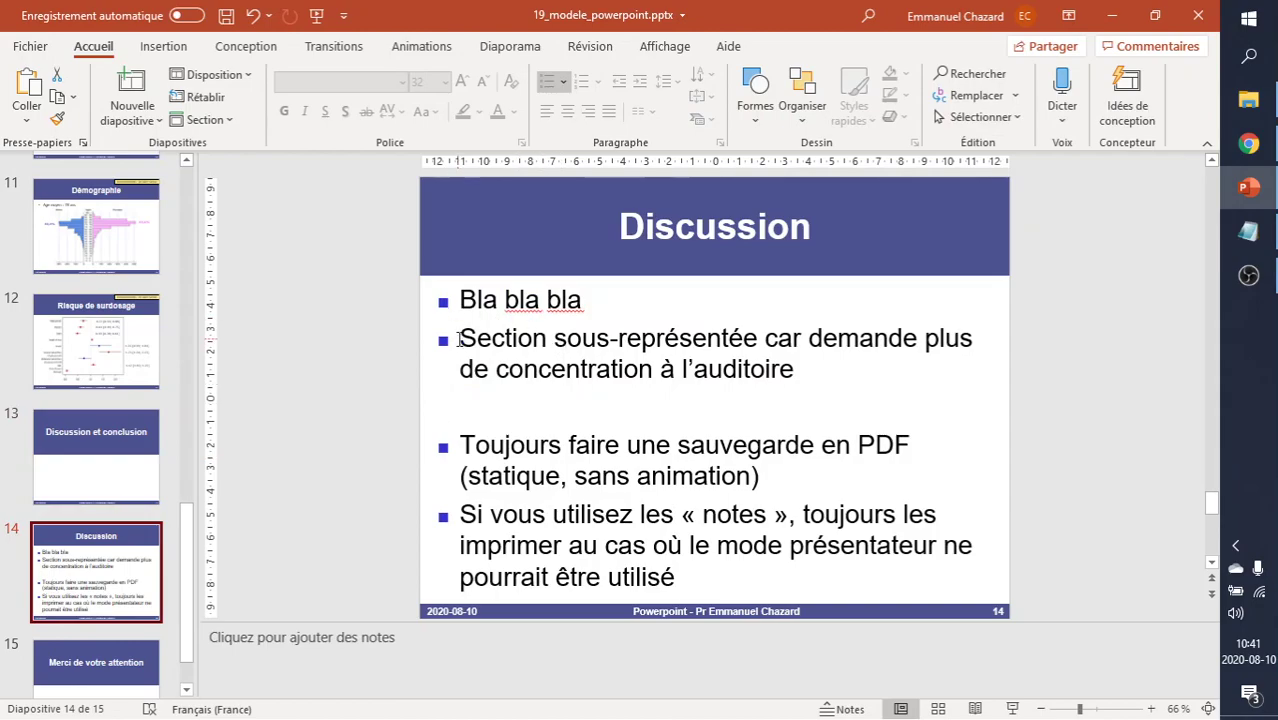
left_click_drag(463, 343, 797, 370)
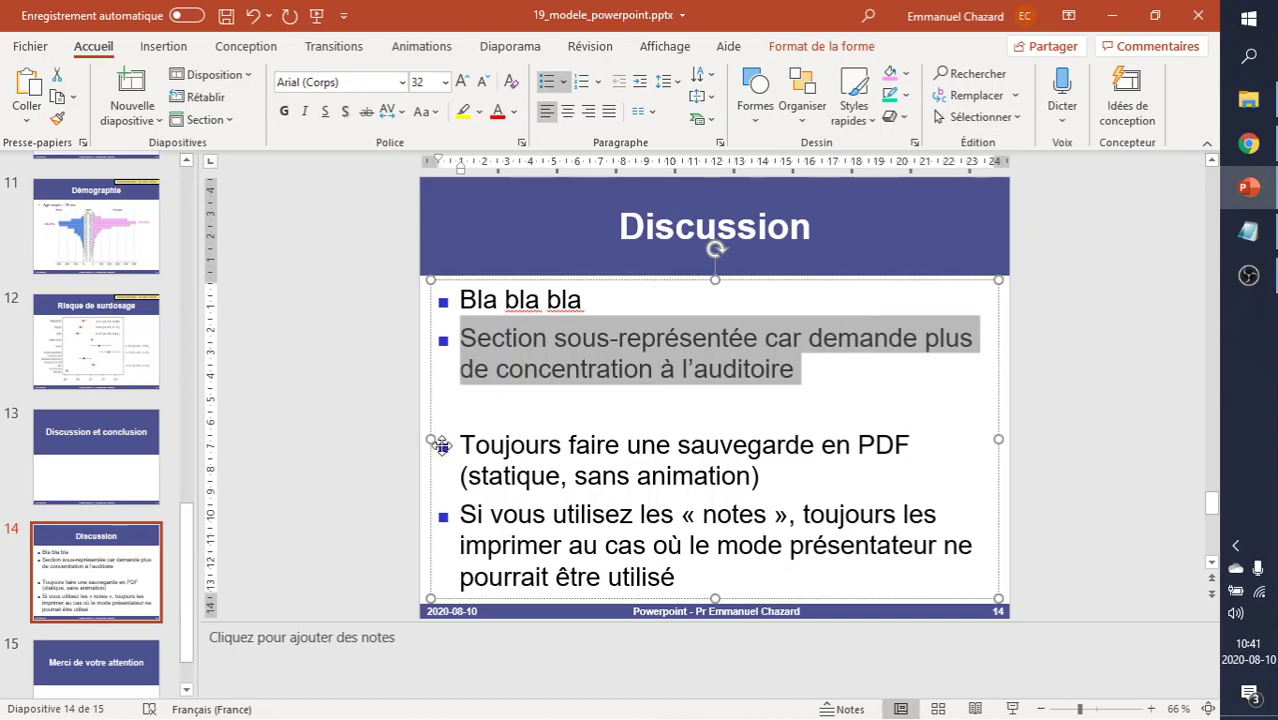
left_click_drag(460, 445, 762, 477)
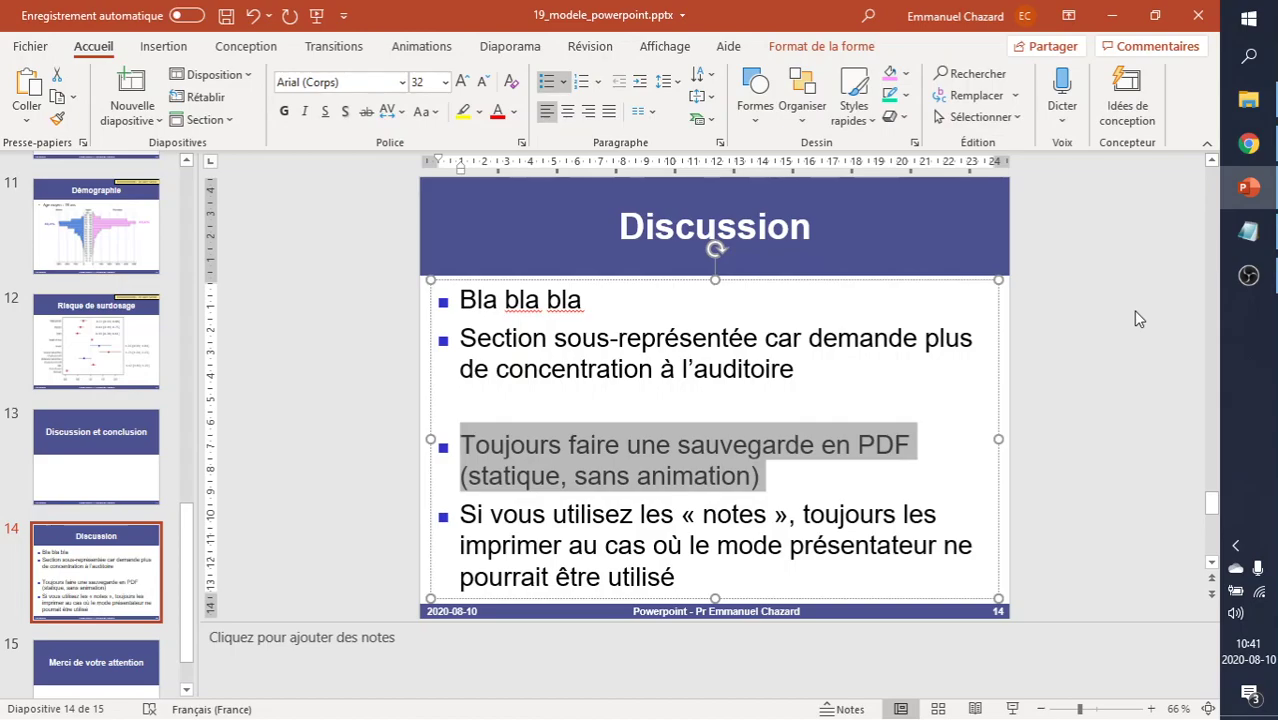
left_click(446, 515)
left_click(334, 638)
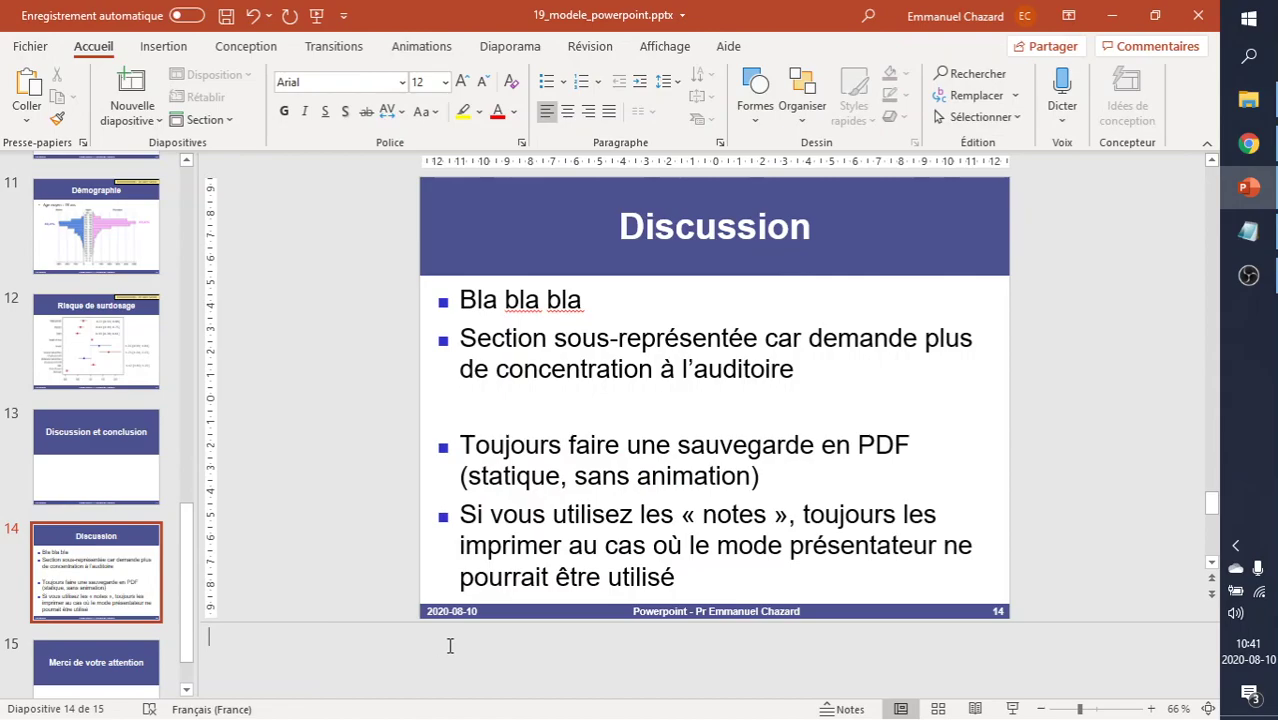
type("Texte à lir")
type("e en séance")
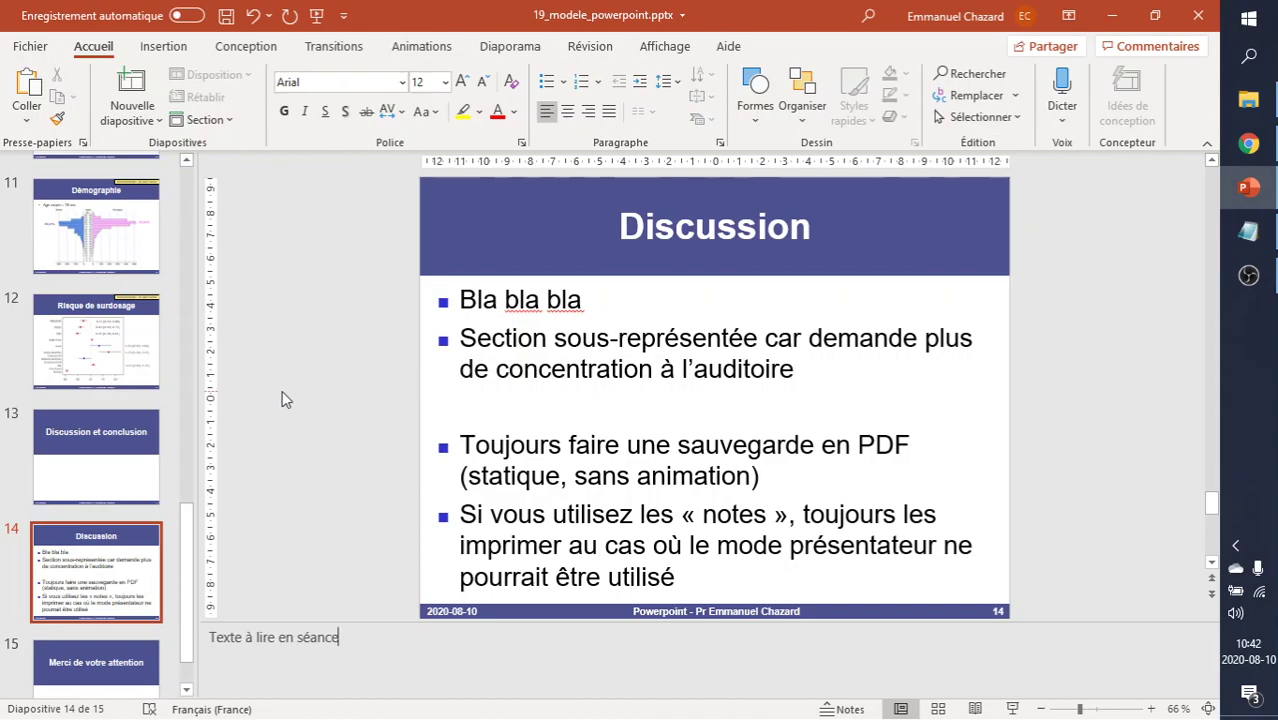
Step: Preview slide 14 as a notes page, return to Normal view, and open slide 15
left_click(665, 46)
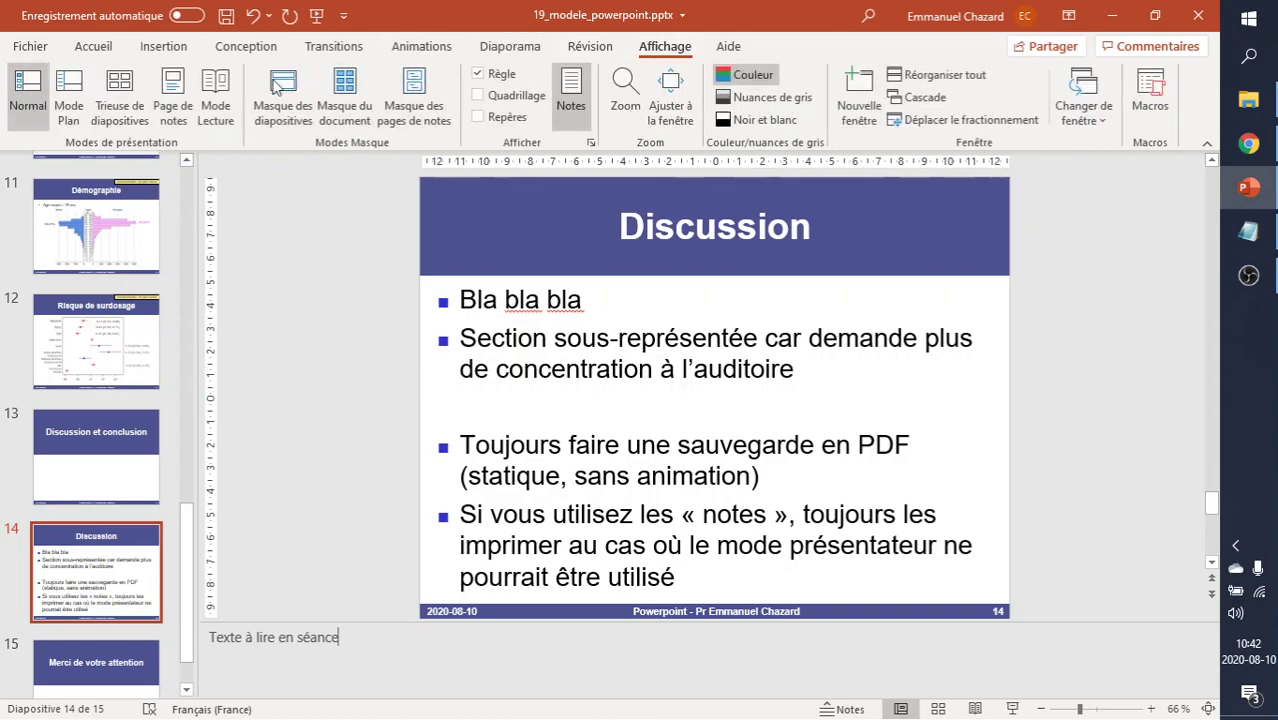
left_click(173, 100)
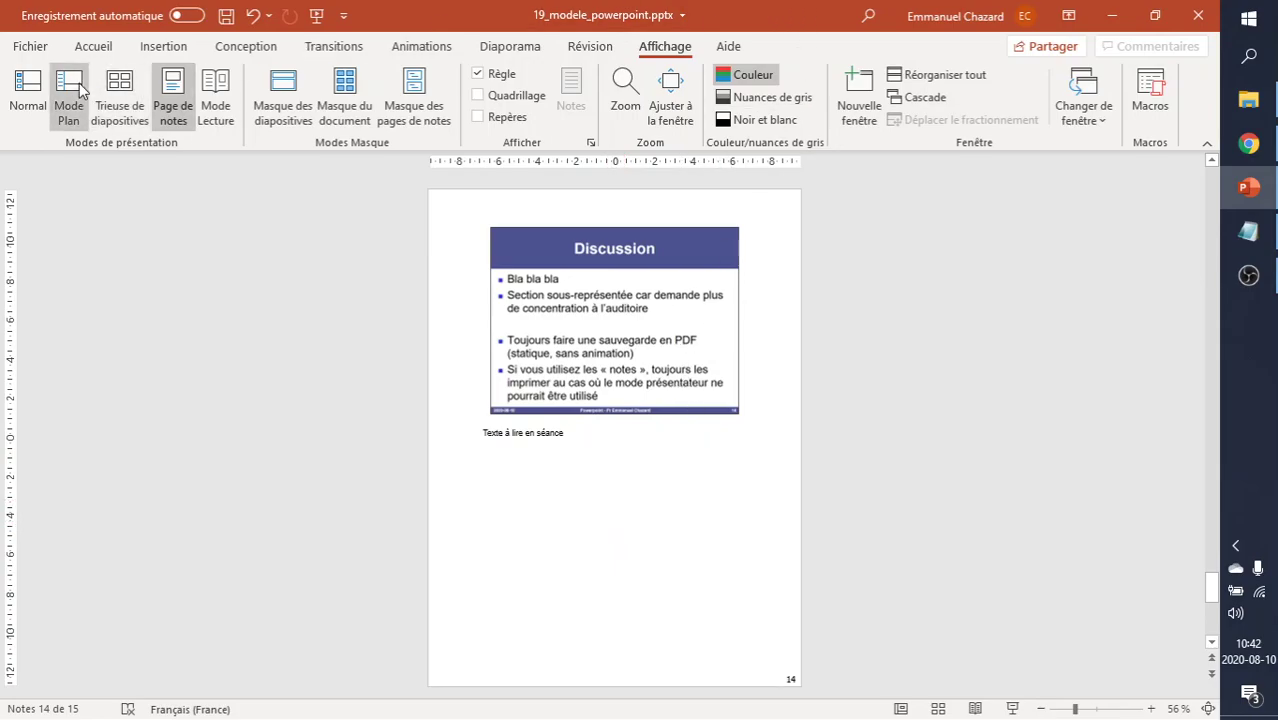
left_click(28, 95)
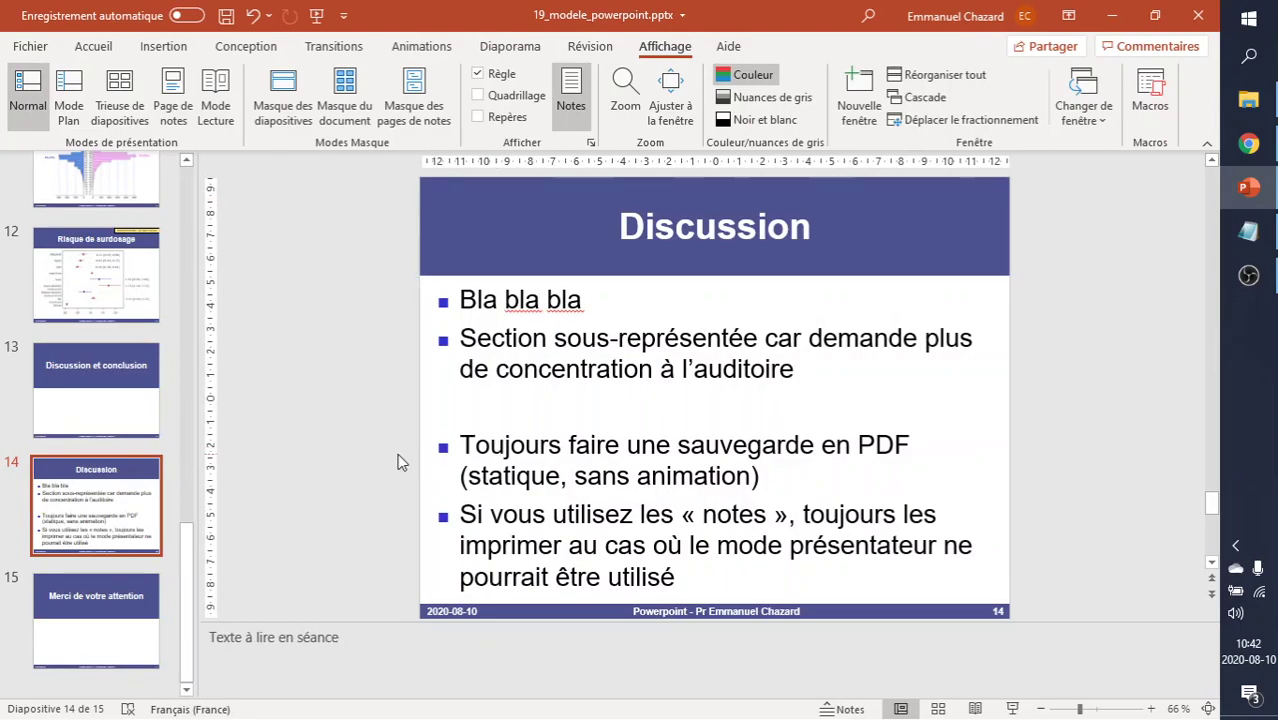
scroll(343, 470, "down", 1)
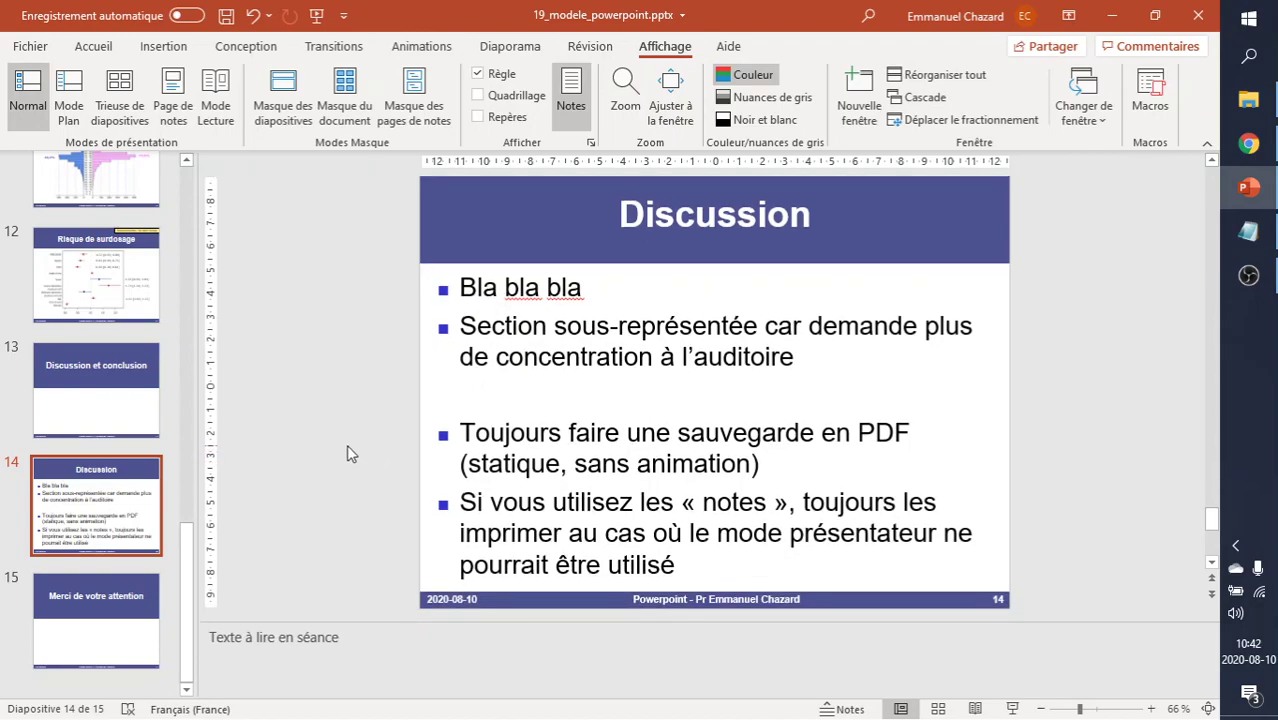
left_click(52, 619)
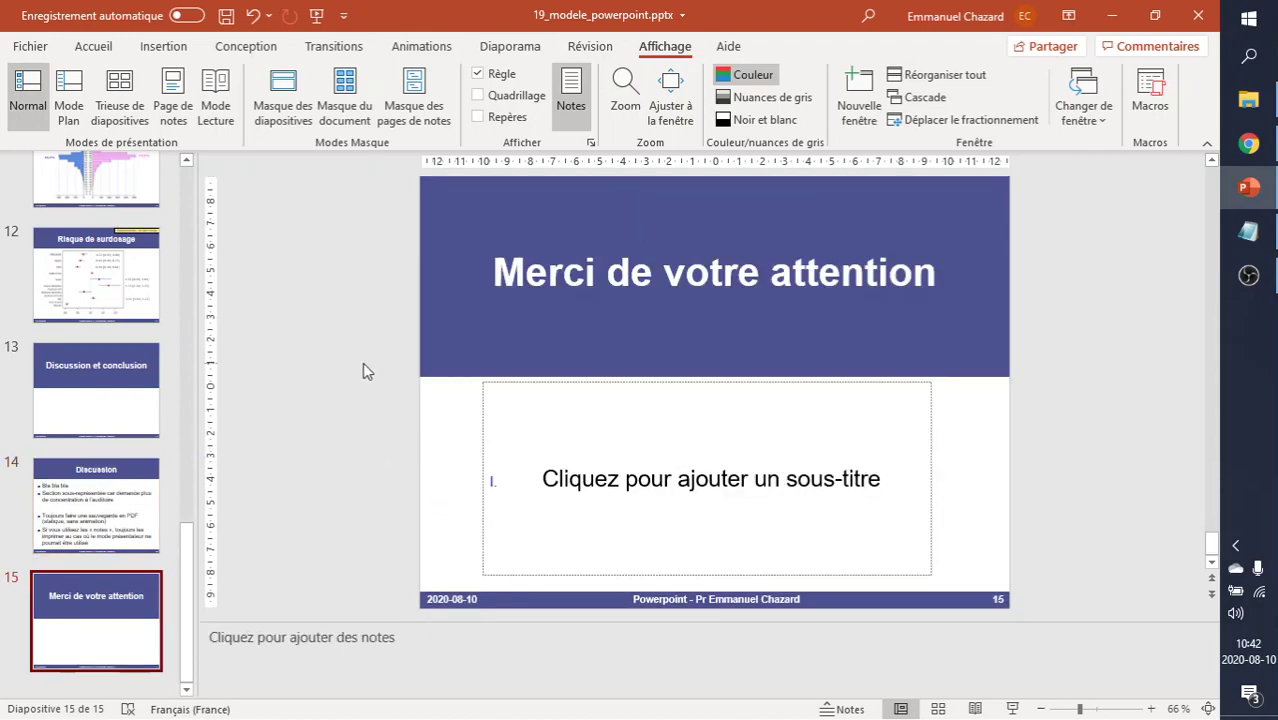